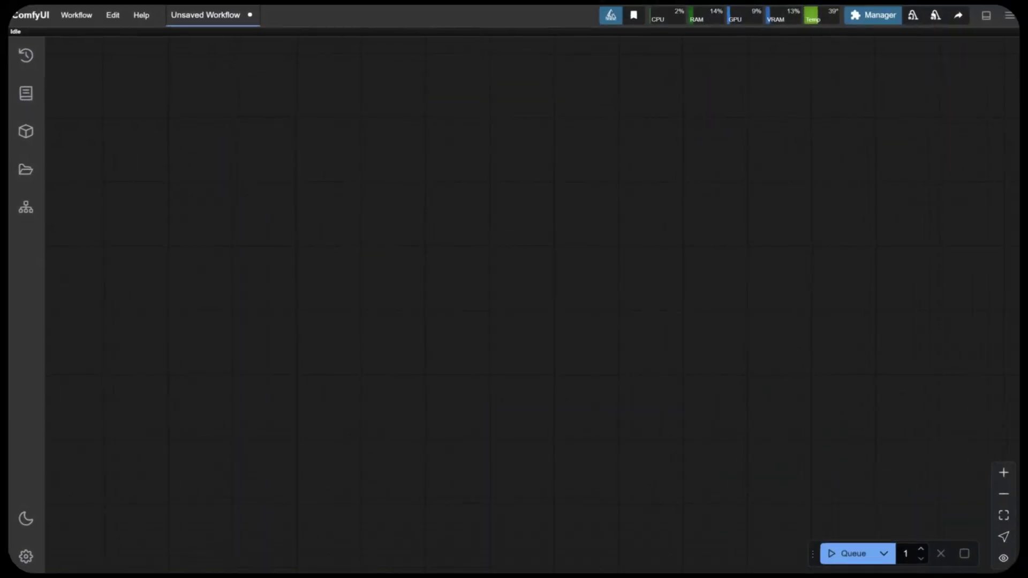
Step: Install the ComfyUI-AdvancedLivePortrait node pack from the Custom Nodes Manager
left_click(881, 12)
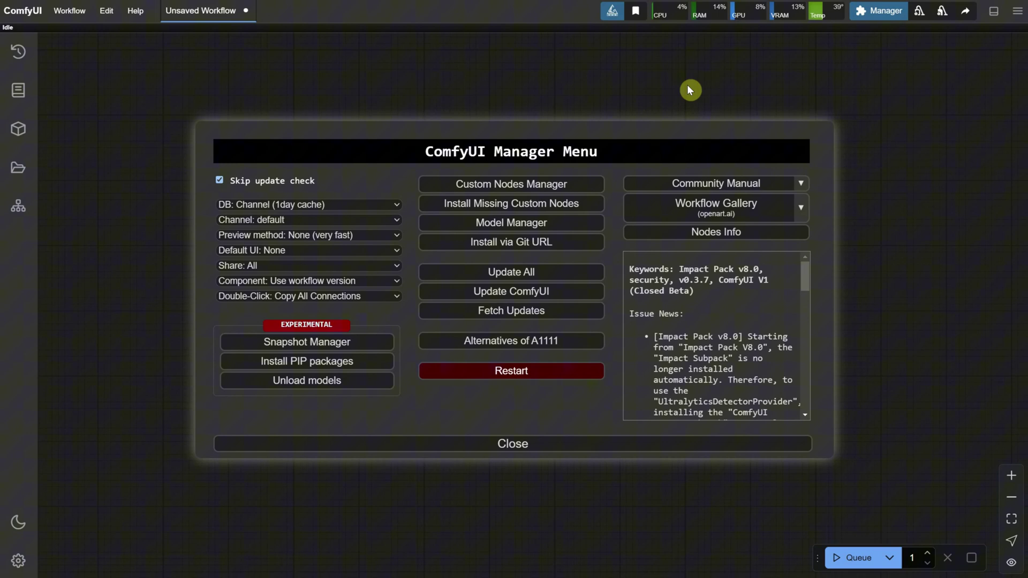
left_click(507, 190)
left_click(316, 85)
type("adva")
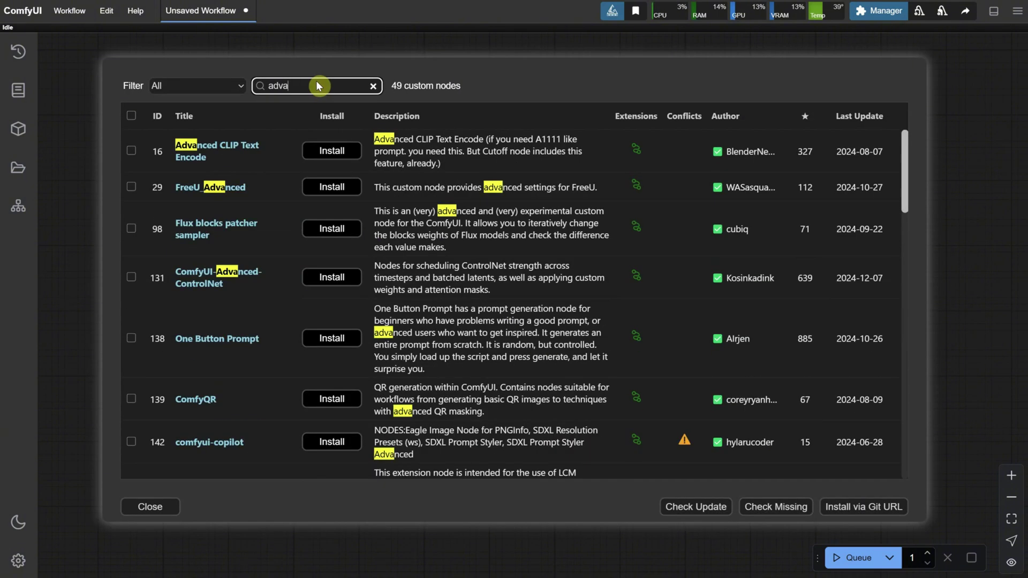
type("nced live")
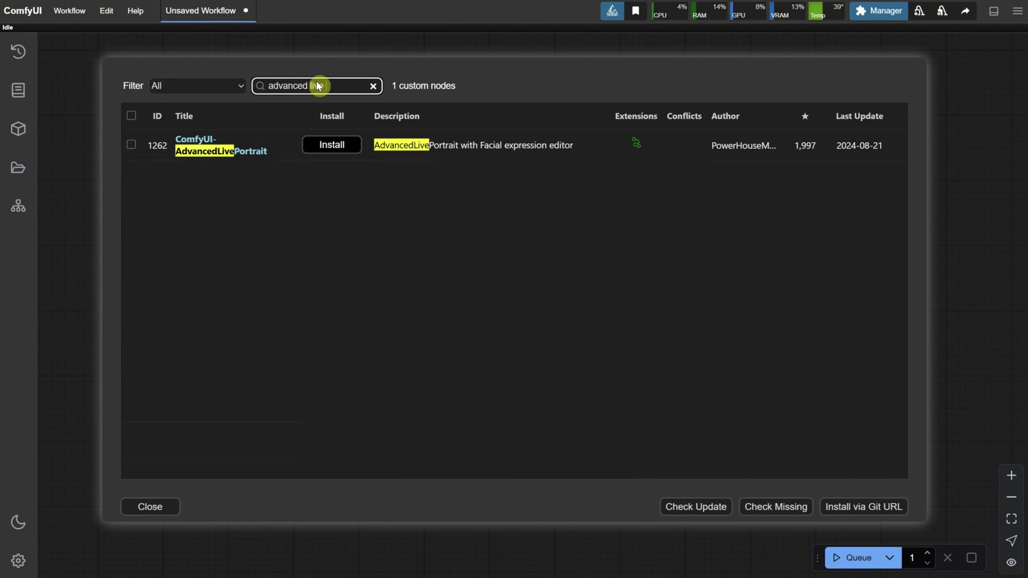
left_click(327, 145)
Step: Confirm VideoHelperSuite is installed, then restart the ComfyUI server
triple_click(332, 84)
left_click_drag(331, 85, 262, 75)
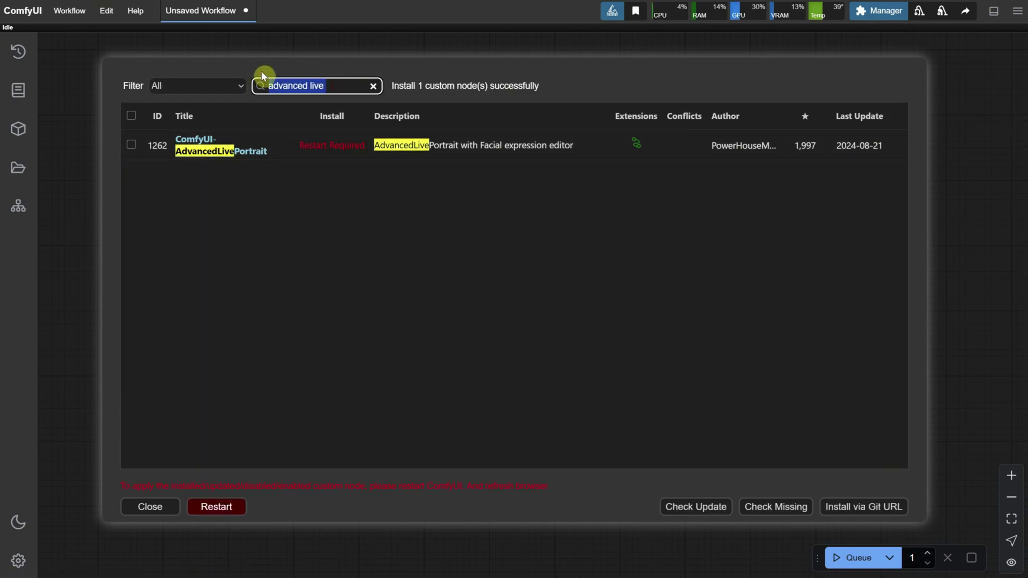
type("video helper")
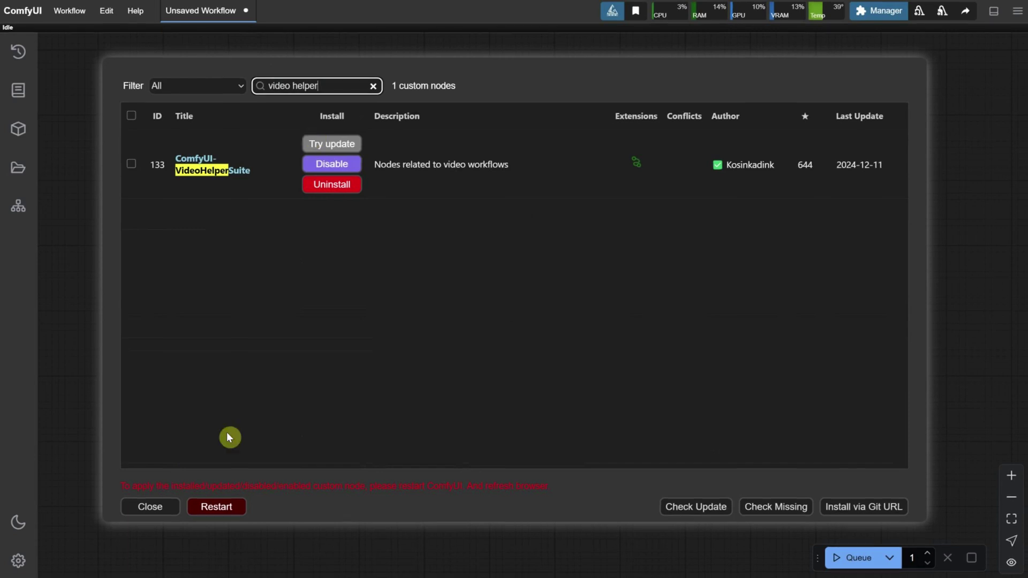
left_click(222, 516)
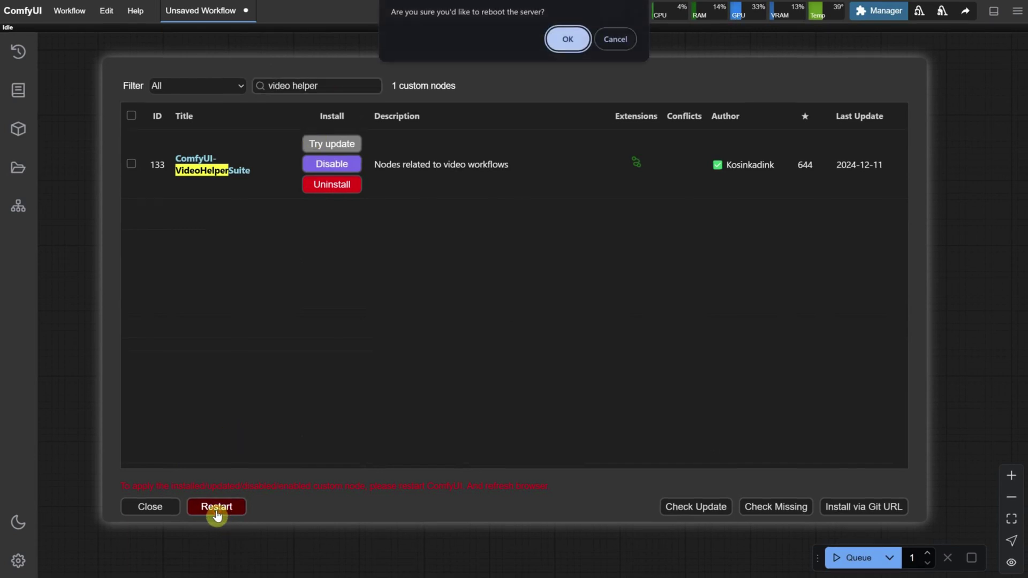
left_click(565, 43)
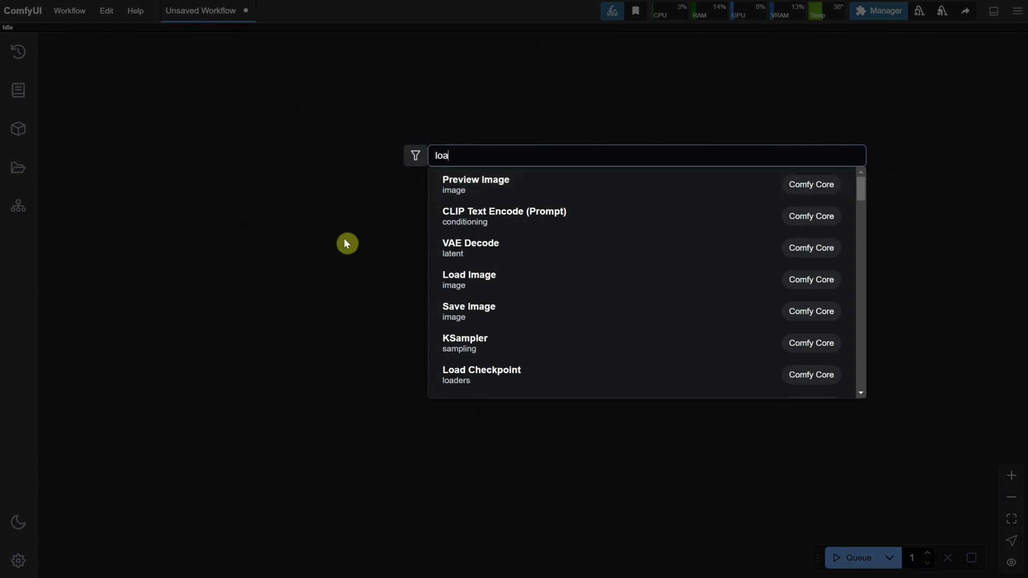
Step: Add a Load Image node and upload PortraitWoman.jpg into it
left_click(505, 189)
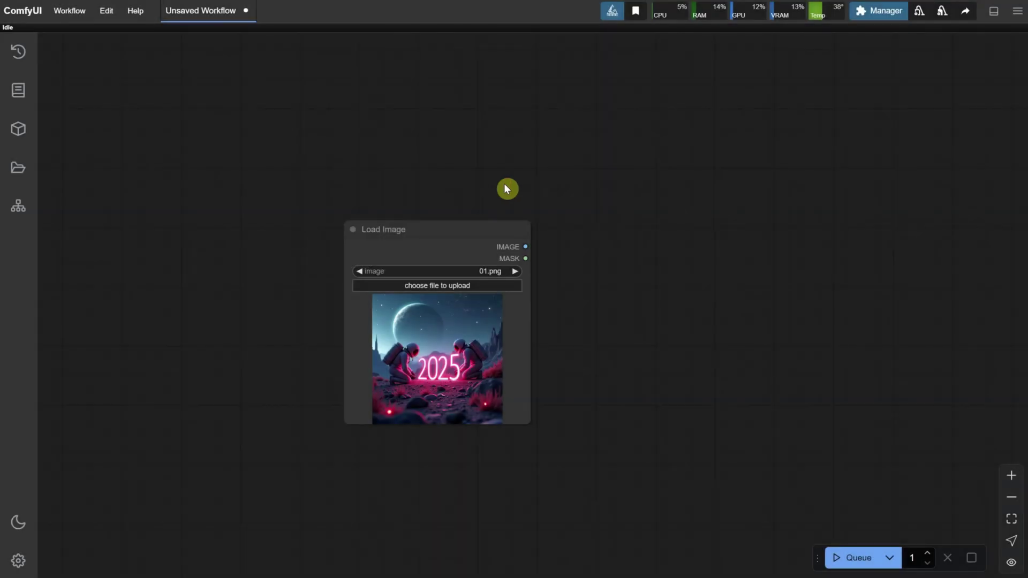
left_click_drag(466, 228, 402, 216)
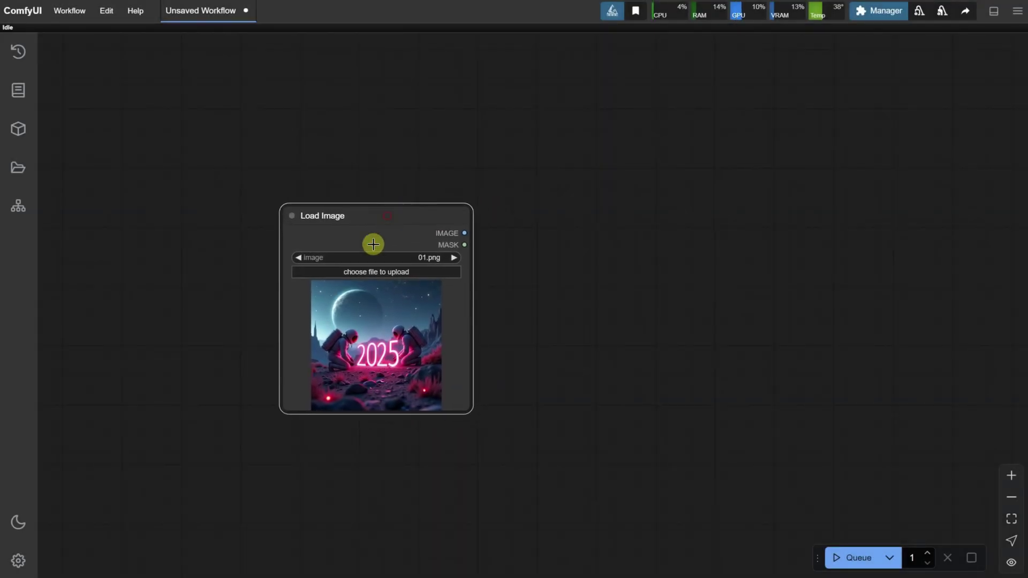
left_click(364, 272)
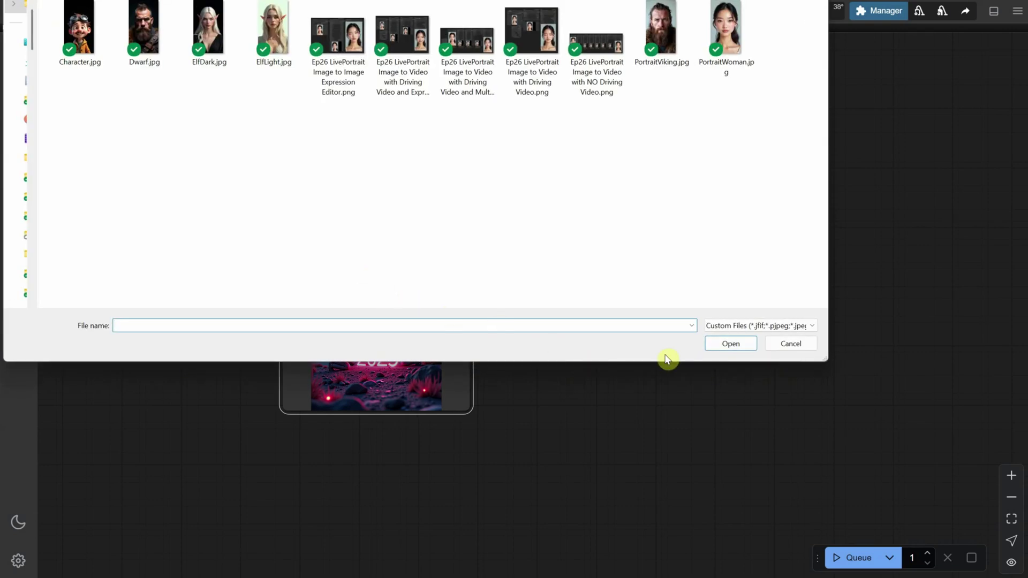
double_click(728, 55)
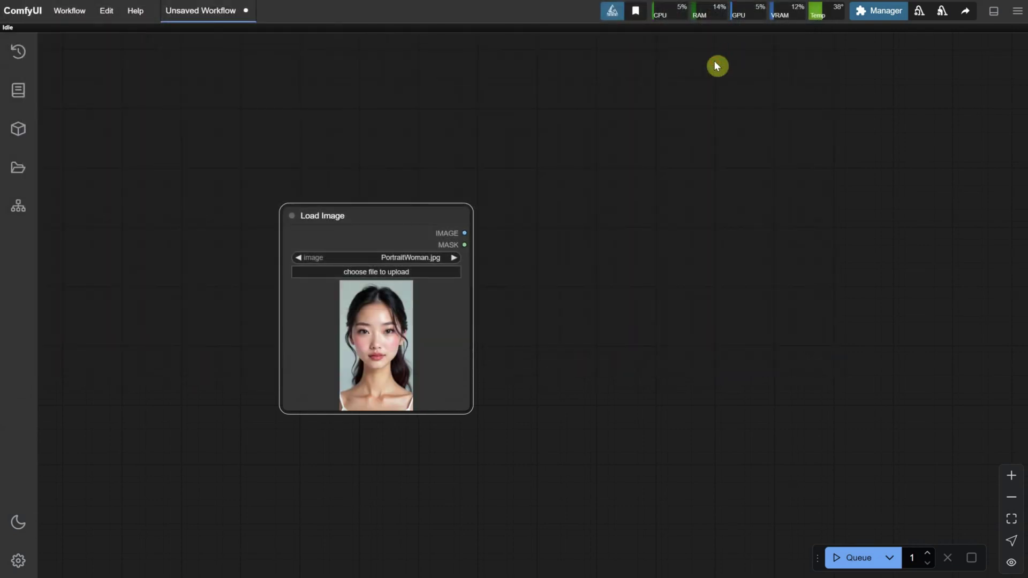
left_click(435, 367)
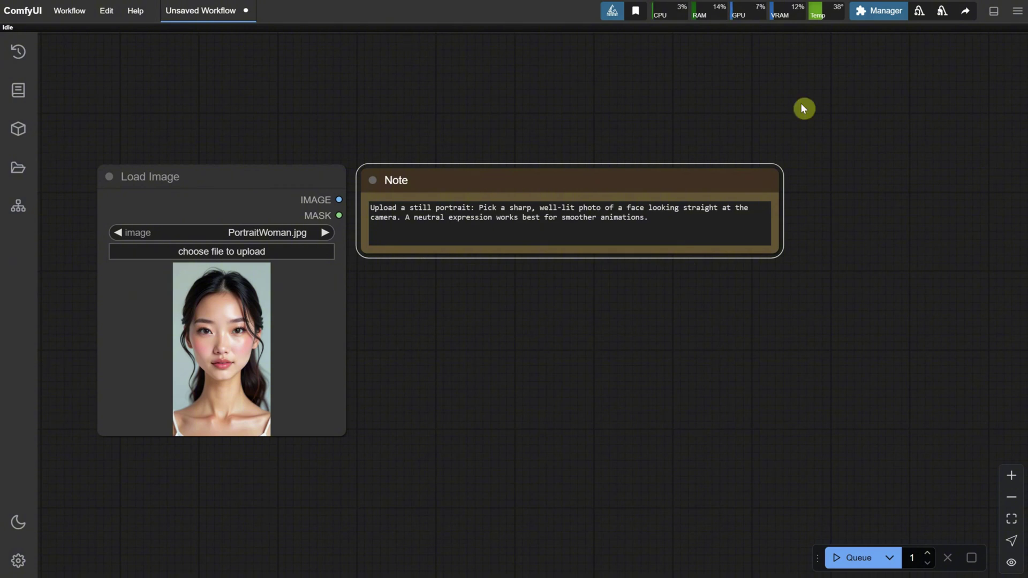
Step: Delete the Note and feed the portrait into a new Expression Editor (PHM) src_image
key("Delete")
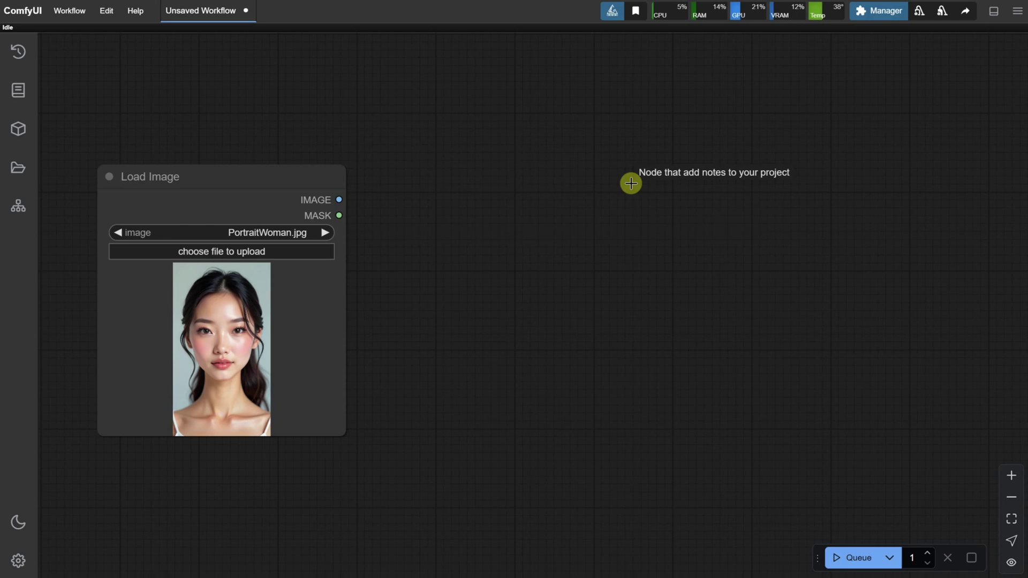
double_click(483, 196)
type("exp")
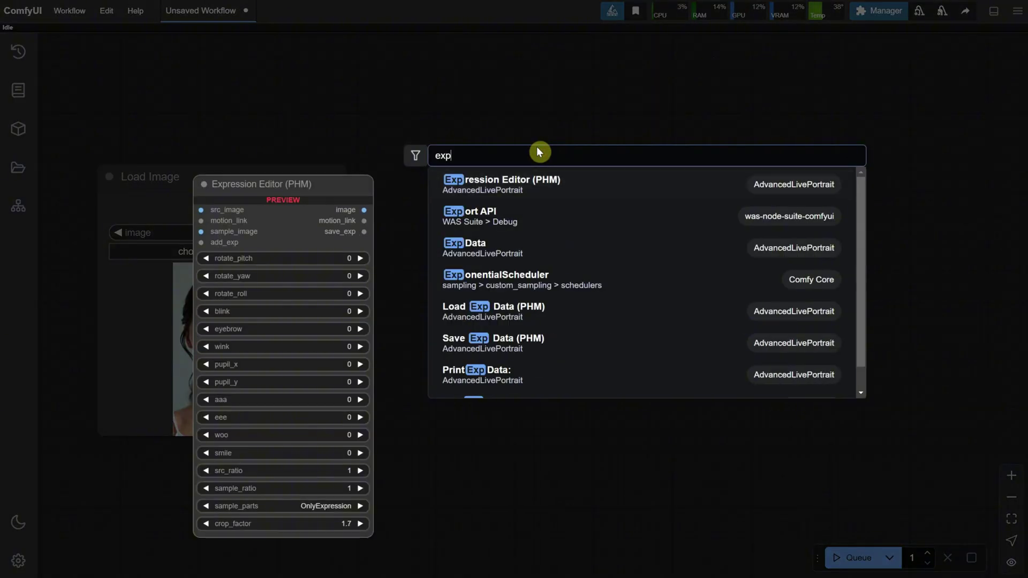
type("res")
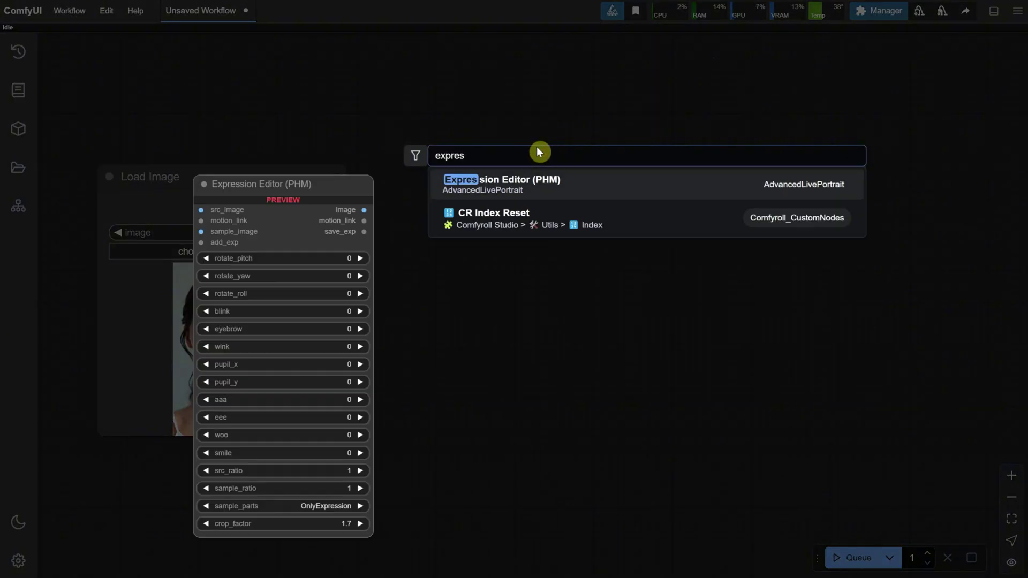
left_click(519, 188)
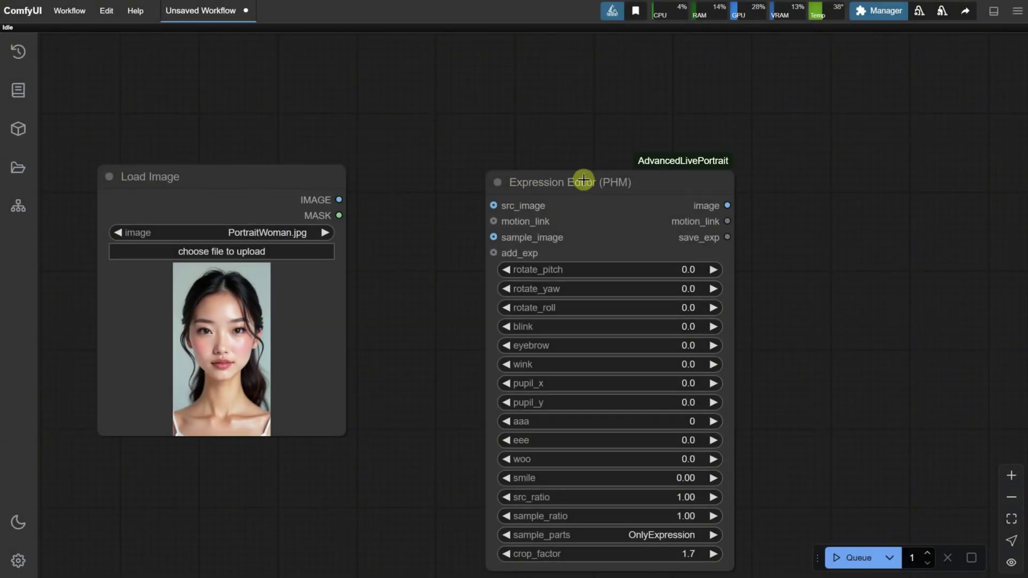
left_click_drag(583, 176, 478, 160)
left_click_drag(339, 200, 423, 179)
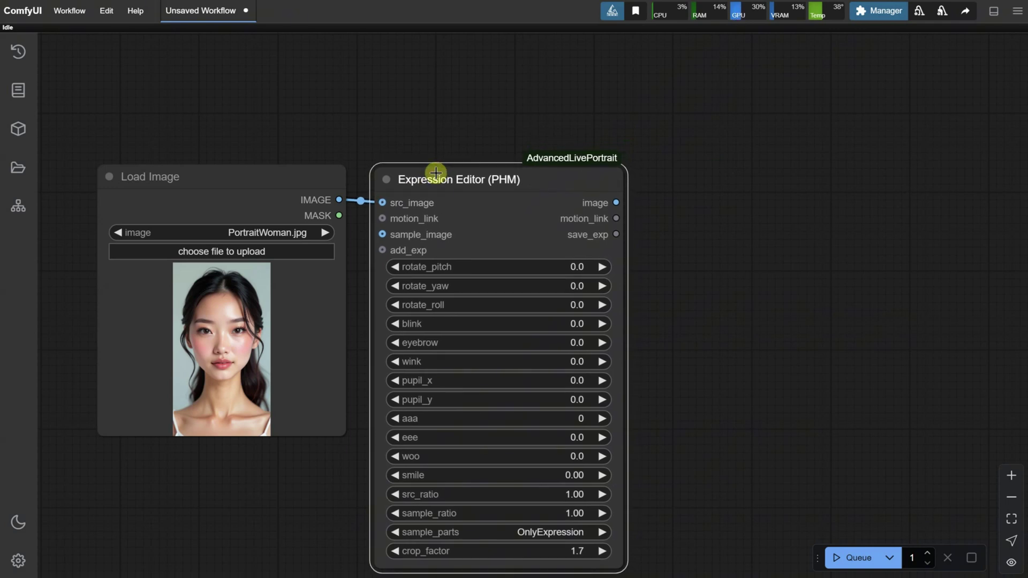
Step: Attach a Preview Image node to the Expression Editor's image output
left_click_drag(703, 271, 689, 177)
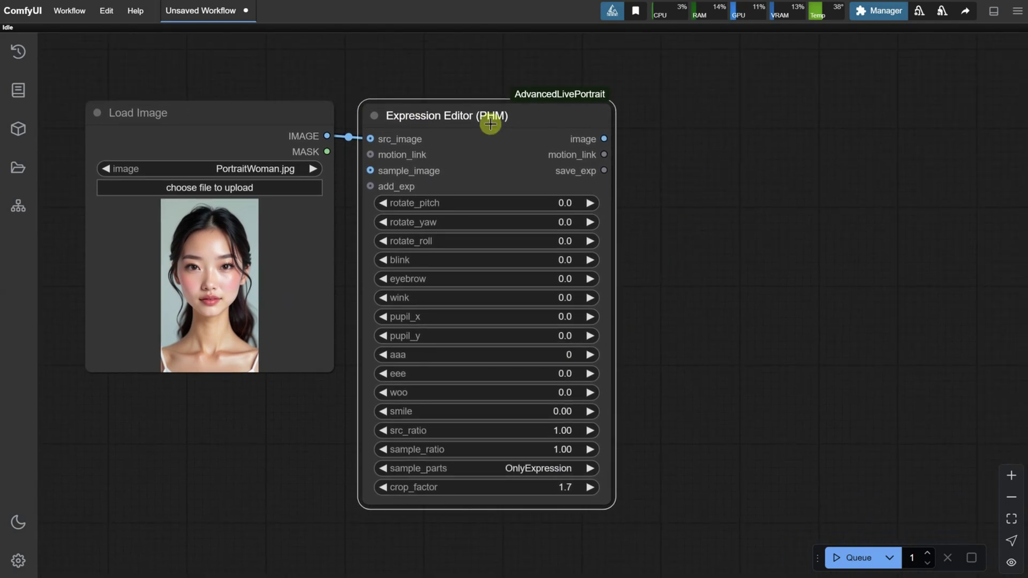
left_click_drag(487, 122, 473, 112)
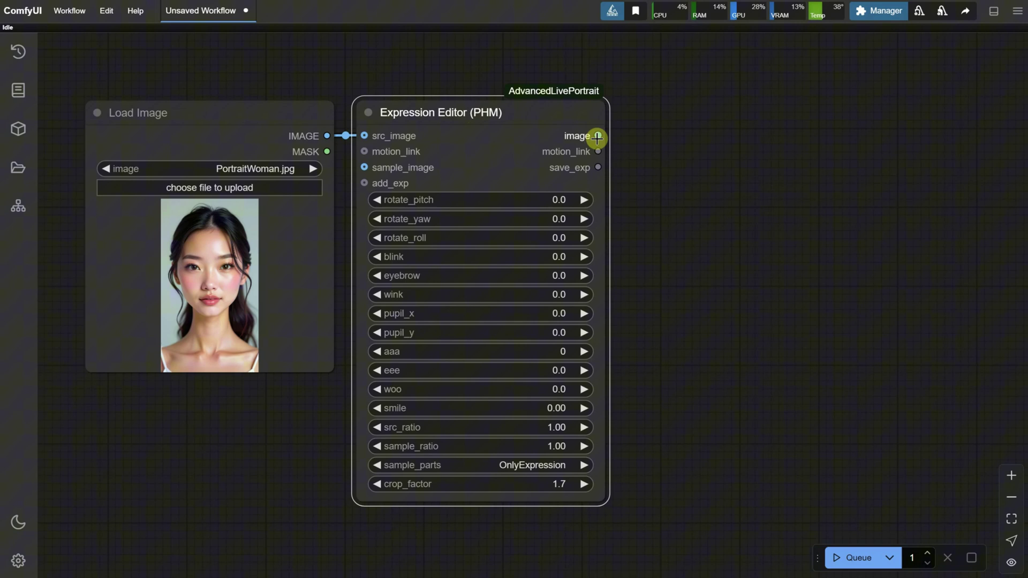
left_click_drag(598, 135, 682, 138)
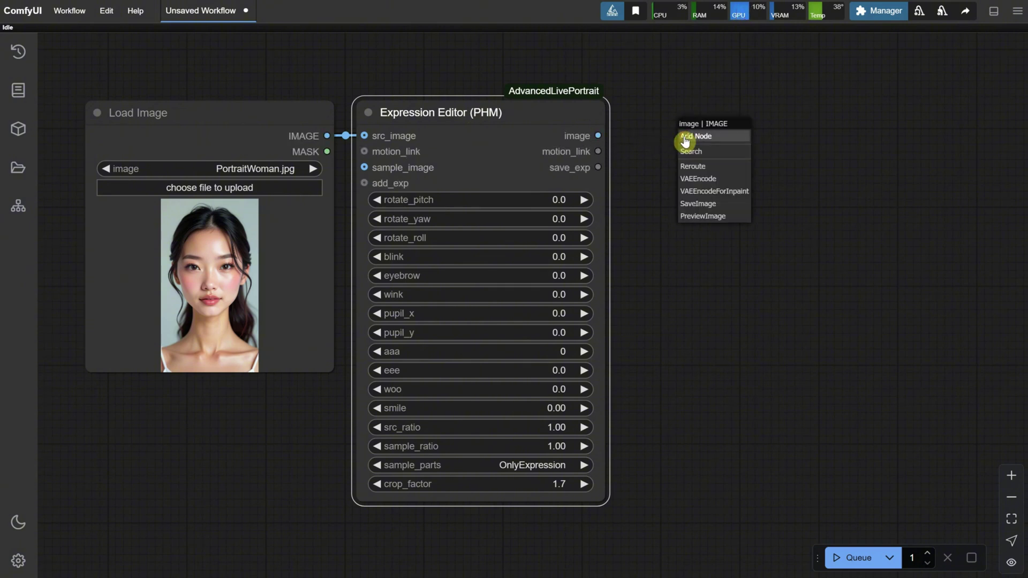
left_click(695, 217)
left_click_drag(734, 140, 679, 123)
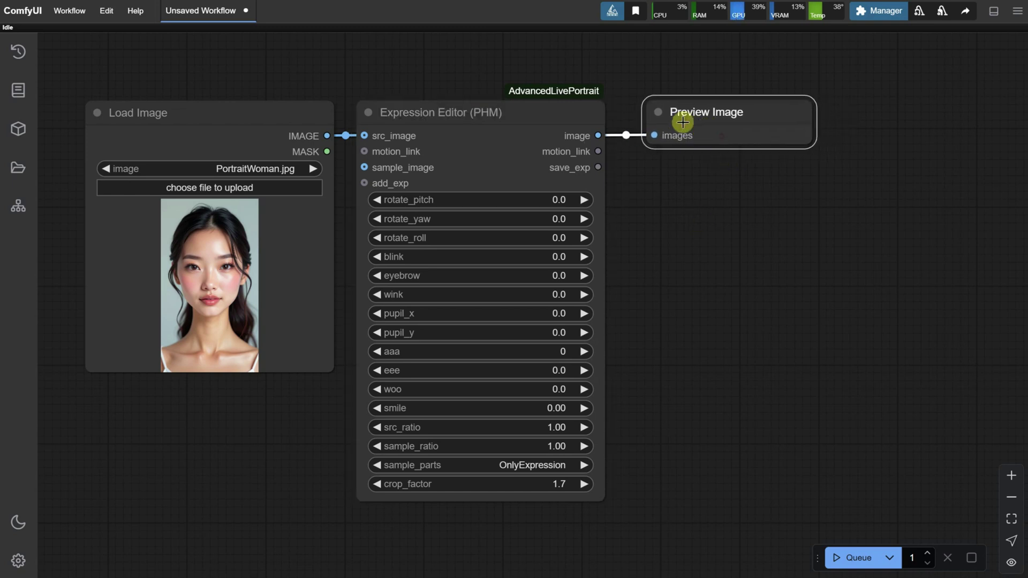
Step: Run the workflow, lower blink to -20.0 and rerun to close the woman's eyes
left_click(854, 557)
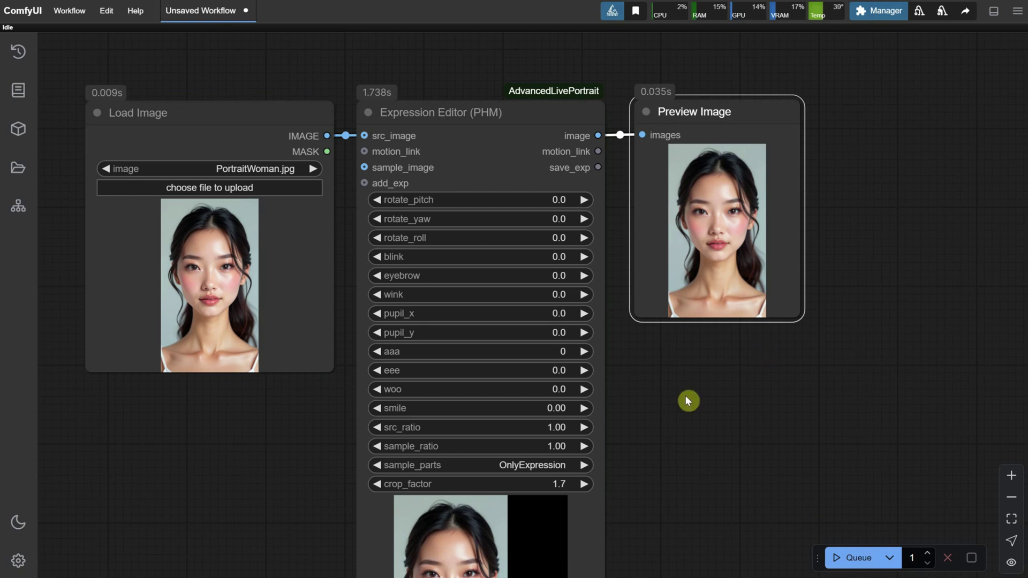
left_click(771, 440)
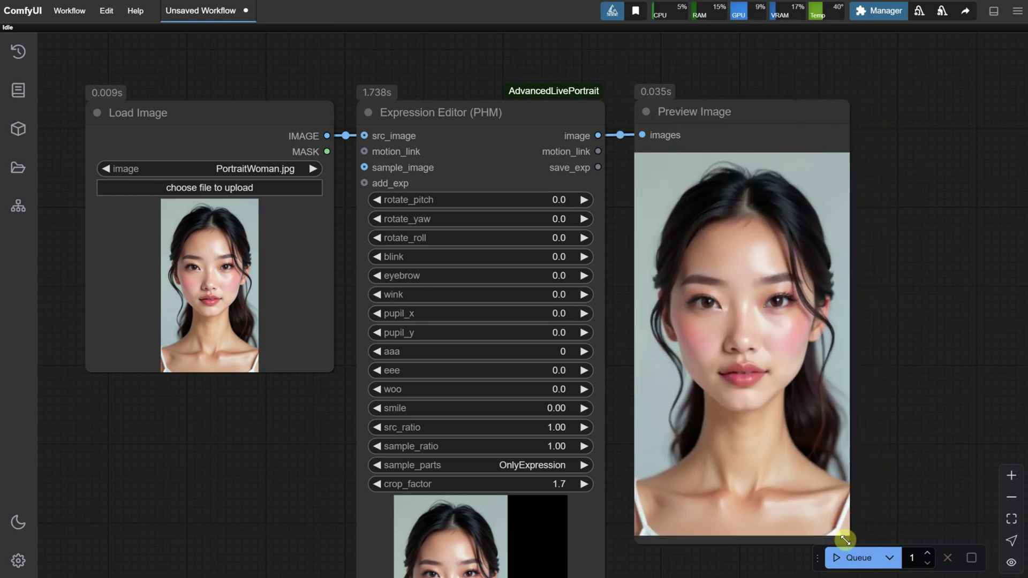
scroll(913, 259, "down", 3)
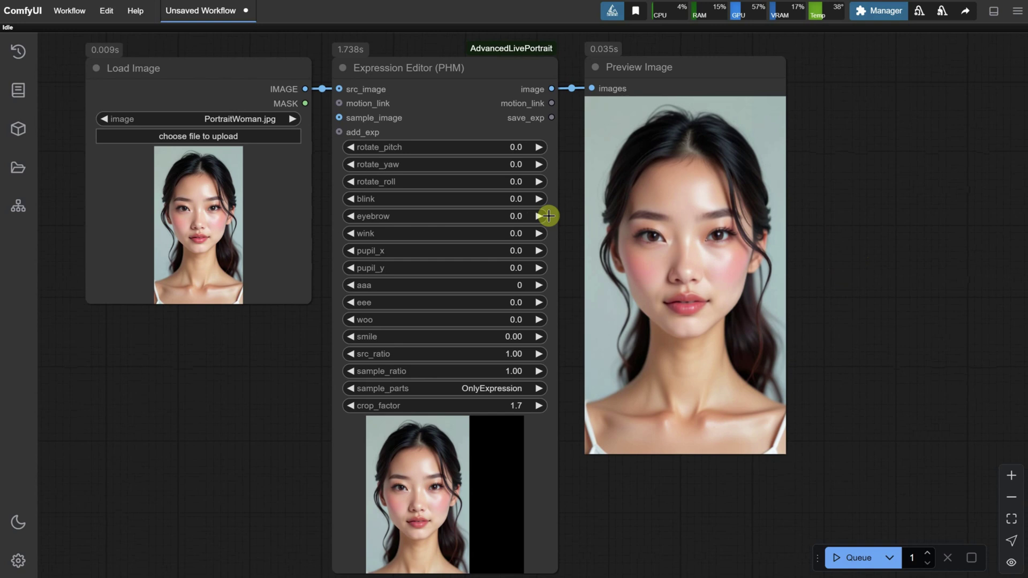
left_click_drag(520, 199, 482, 196)
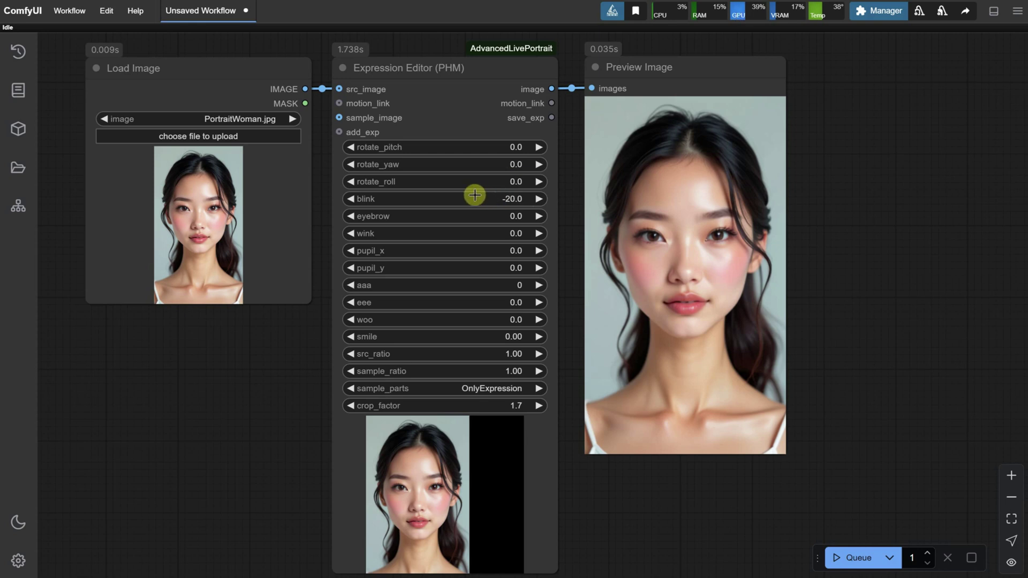
left_click(848, 551)
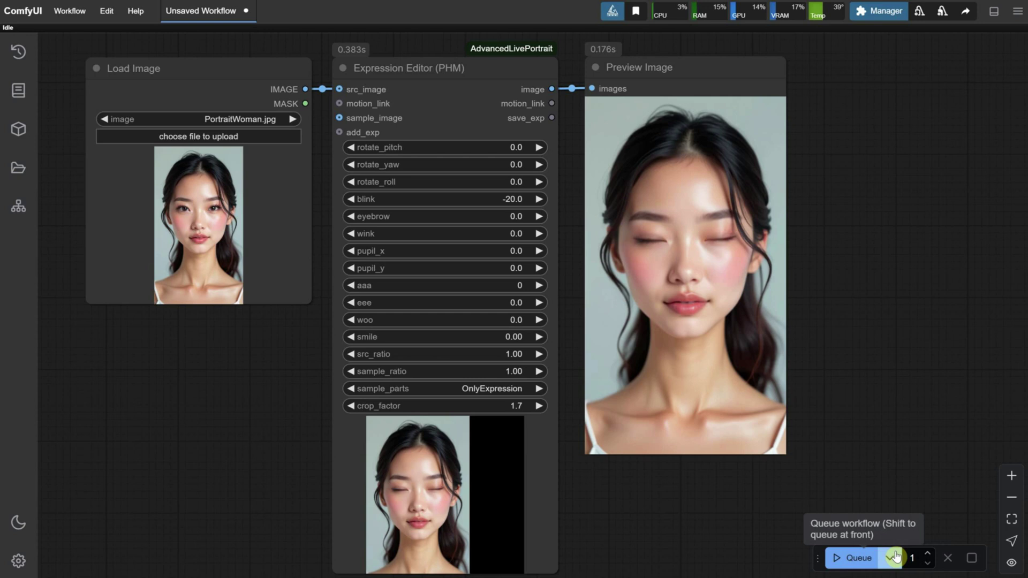
Step: Set the queue to rerun on change, raise blink to -11.0 and open the mouth with aaa
left_click(892, 559)
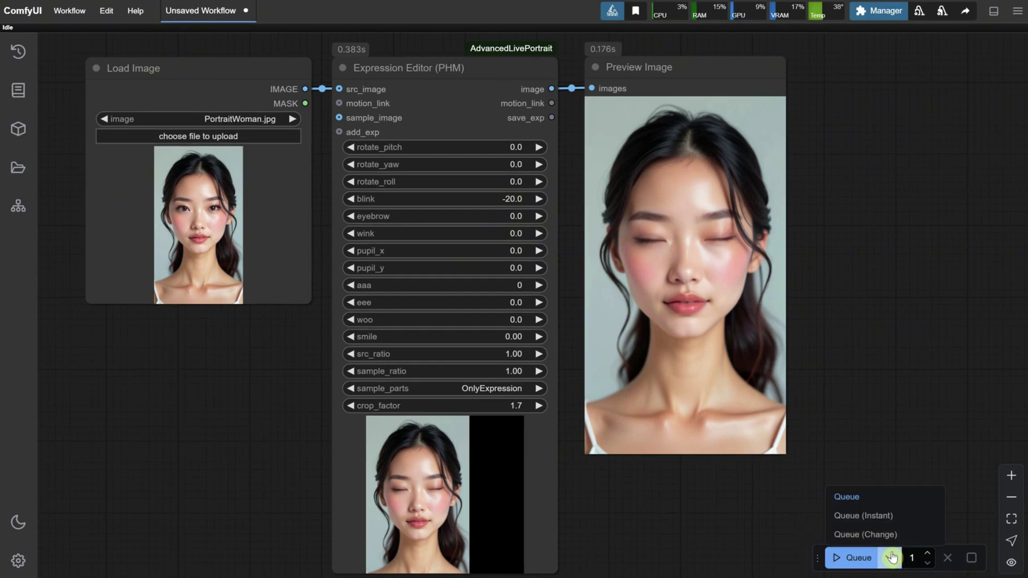
left_click(851, 535)
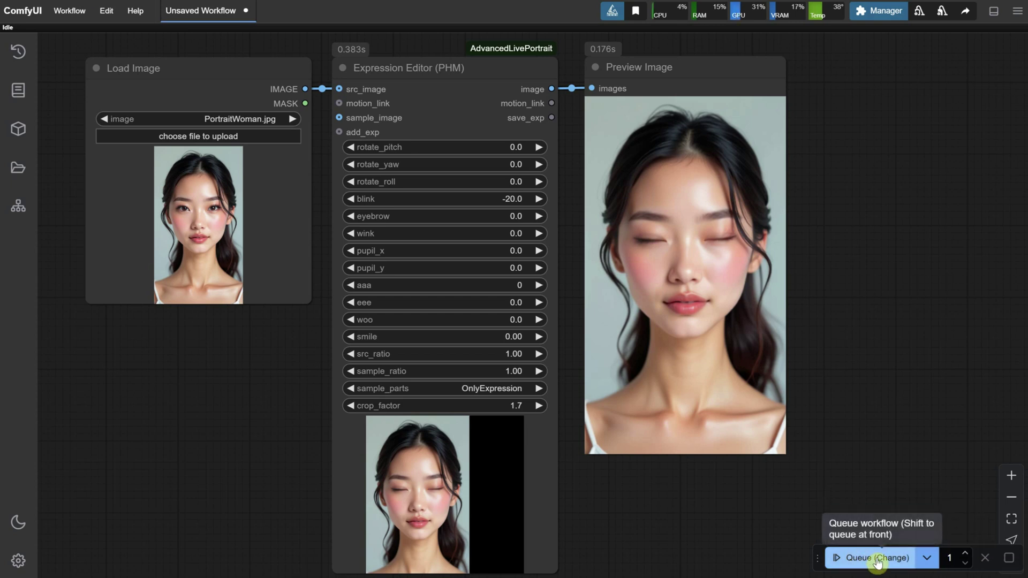
left_click_drag(476, 199, 504, 198)
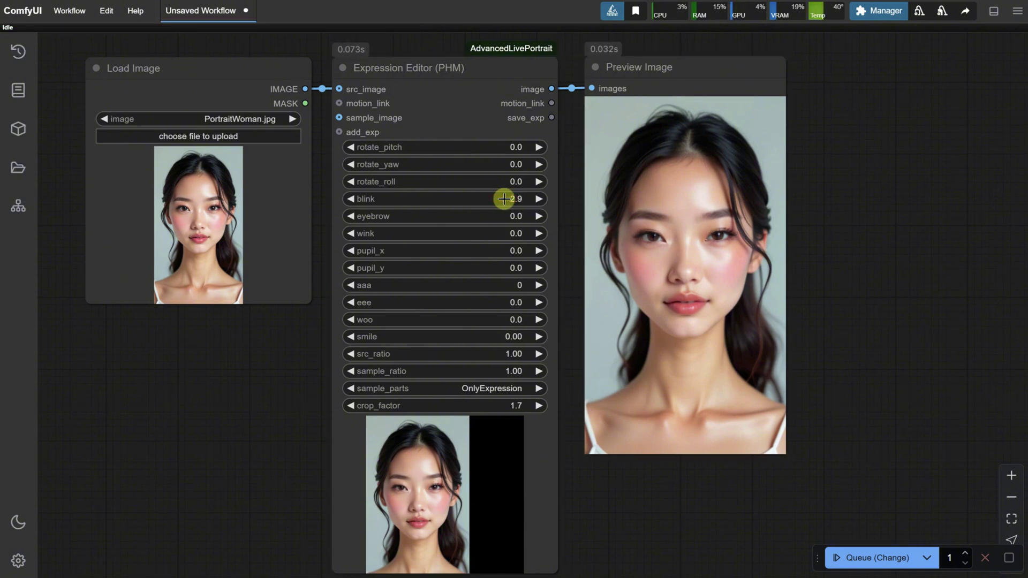
left_click_drag(516, 285, 437, 287)
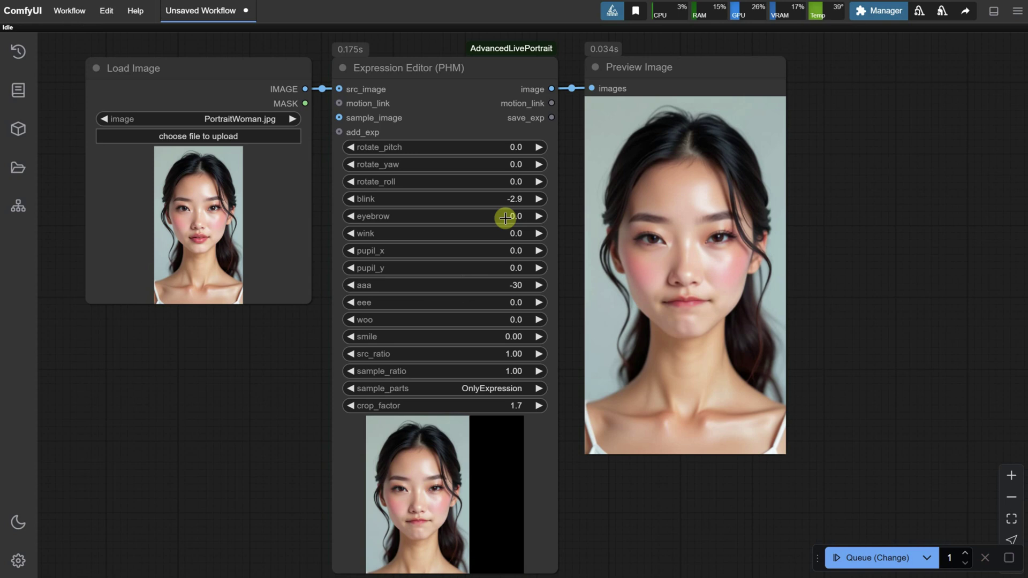
Step: Set blink 5.0, tilt and turn the head, shift the pupils, and smile 0.68
left_click_drag(519, 190, 445, 229)
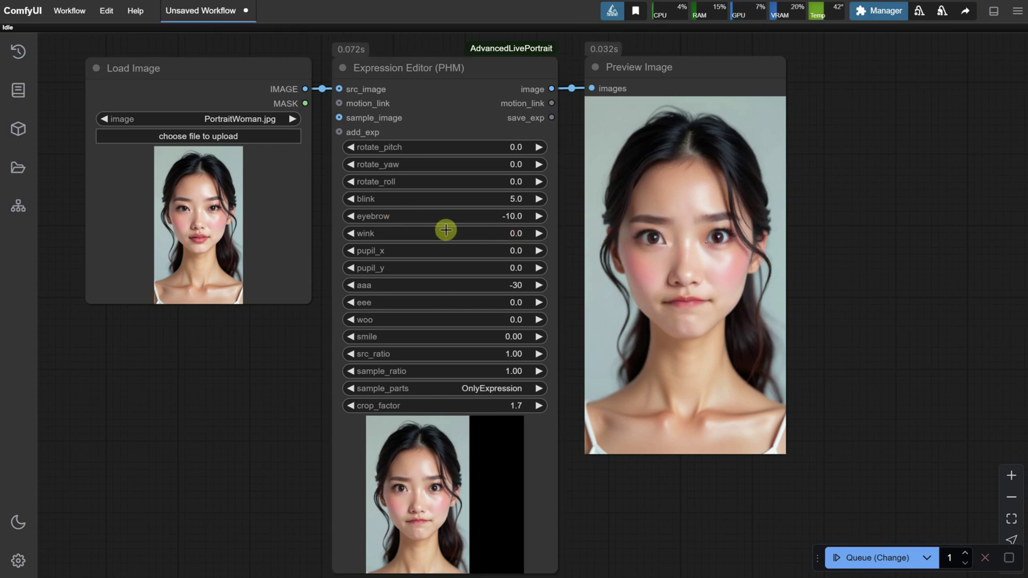
left_click_drag(511, 147, 523, 183)
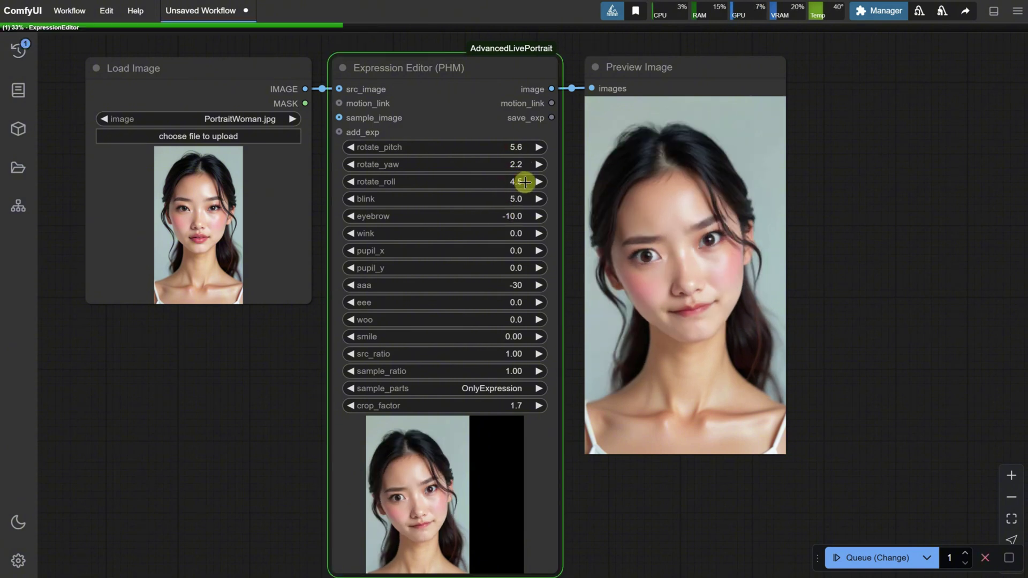
left_click_drag(513, 249, 524, 296)
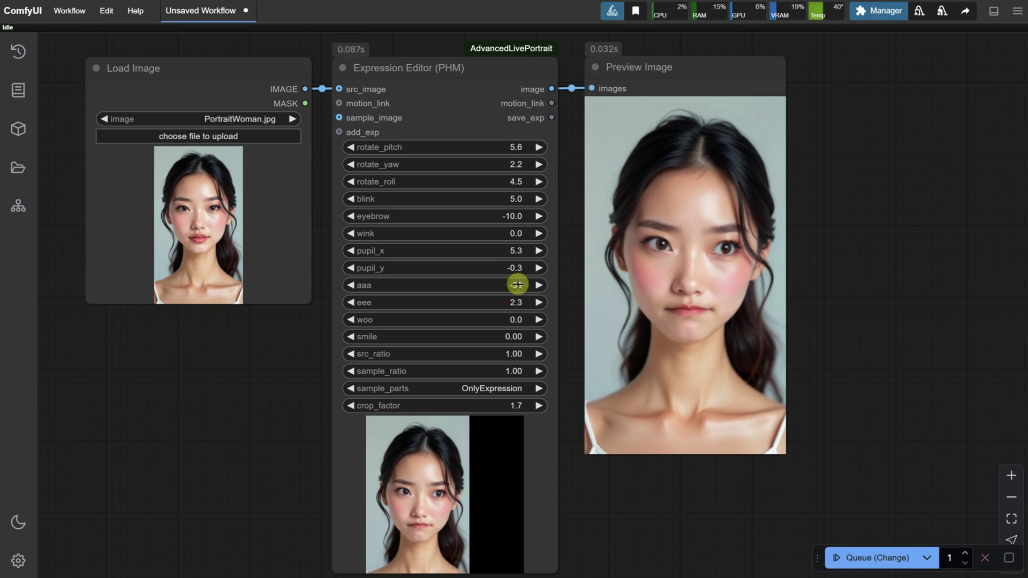
left_click_drag(509, 337, 545, 336)
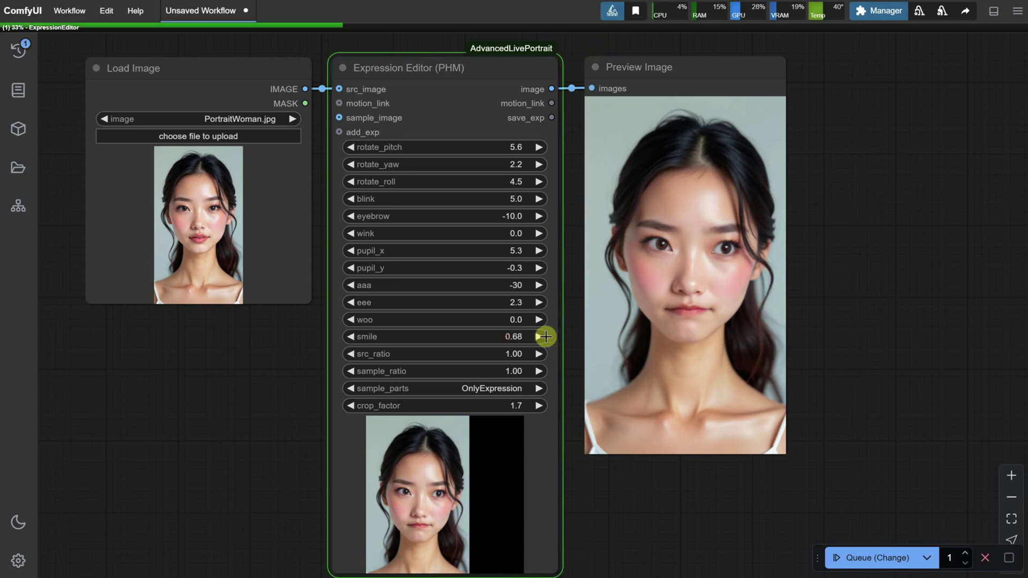
Step: Recreate the Expression Editor node so every expression value resets to 0
right_click(470, 116)
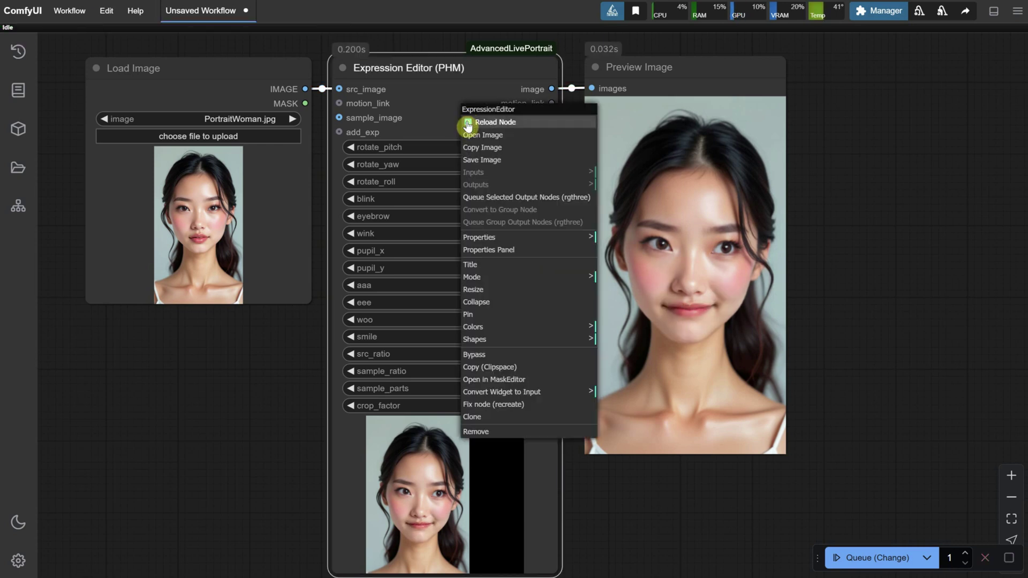
left_click(516, 407)
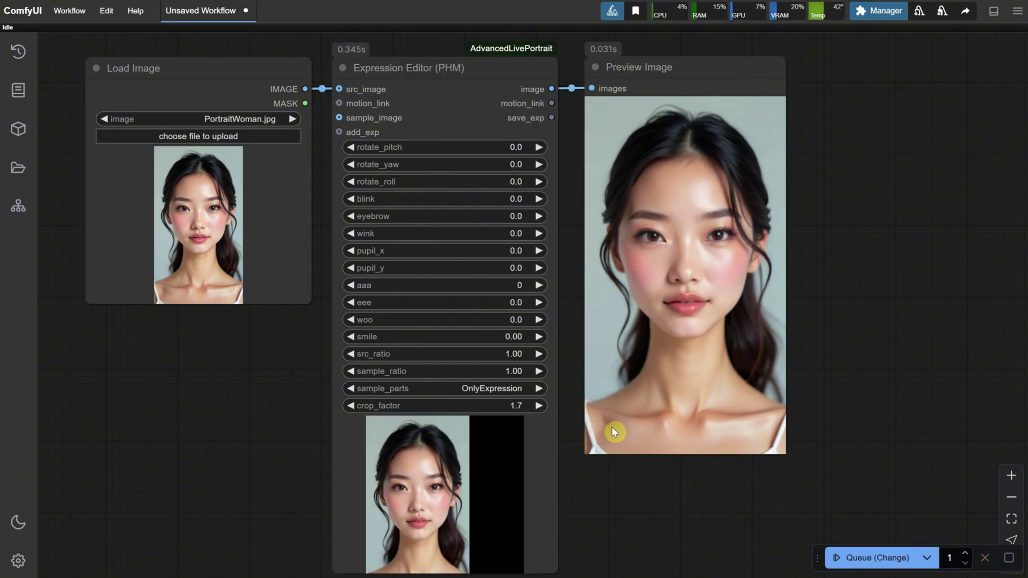
scroll(491, 375, "down", 1)
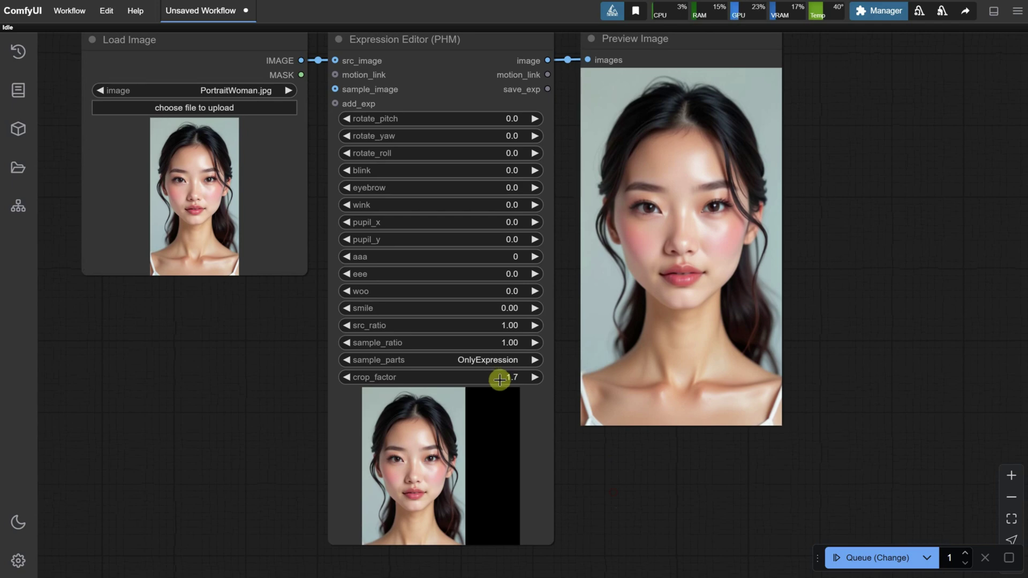
Step: Load Character.jpg as the source image and start adjusting rotate_pitch
left_click(245, 107)
left_click(85, 48)
double_click(88, 50)
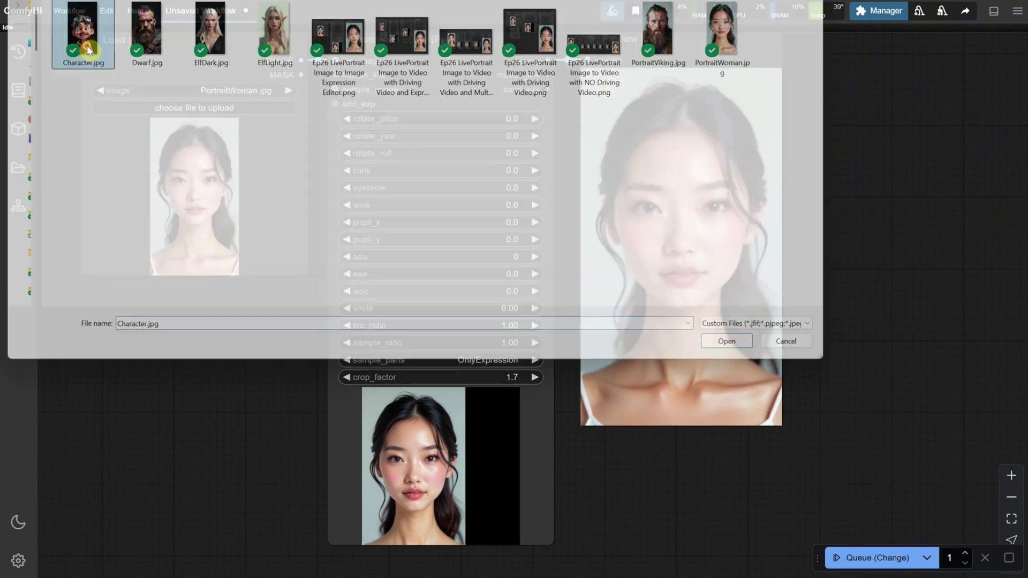
mouse_move(509, 114)
left_mouse_down()
mouse_move(490, 117)
mouse_move(523, 119)
left_mouse_up()
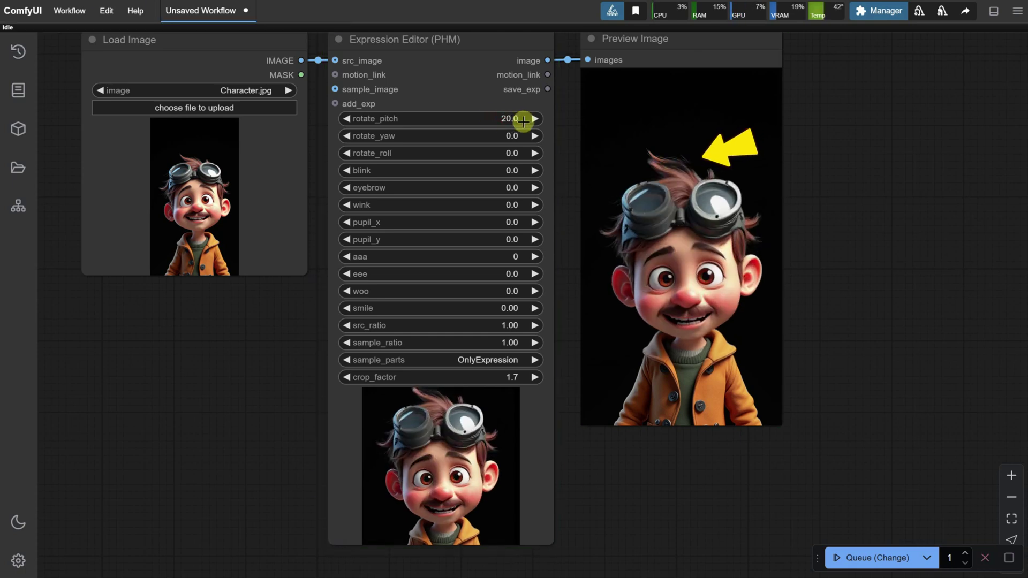
Step: Raise crop_factor in steps to 1.9
scroll(686, 169, "up", 3)
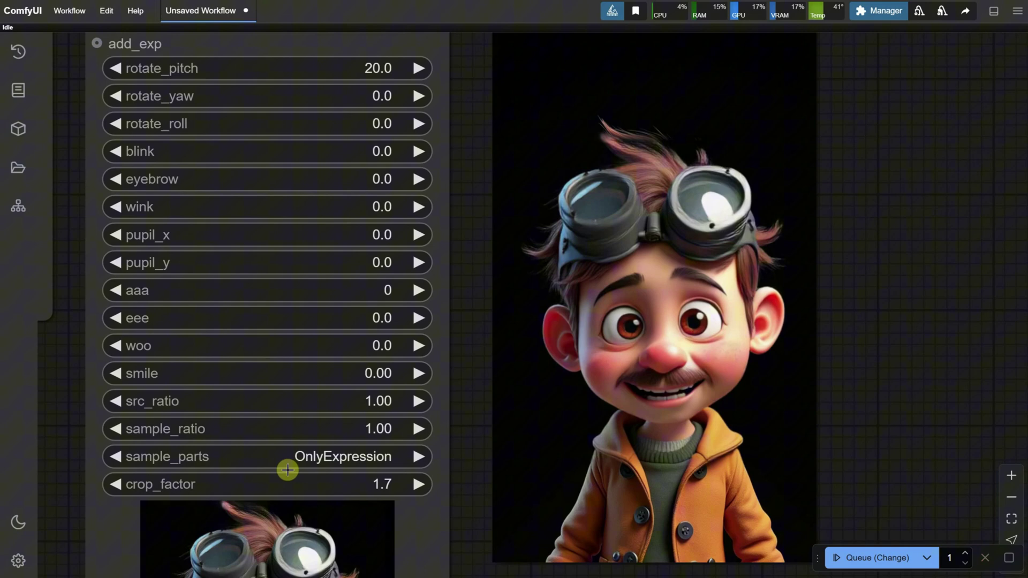
scroll(299, 490, "down", 2)
scroll(829, 376, "down", 1)
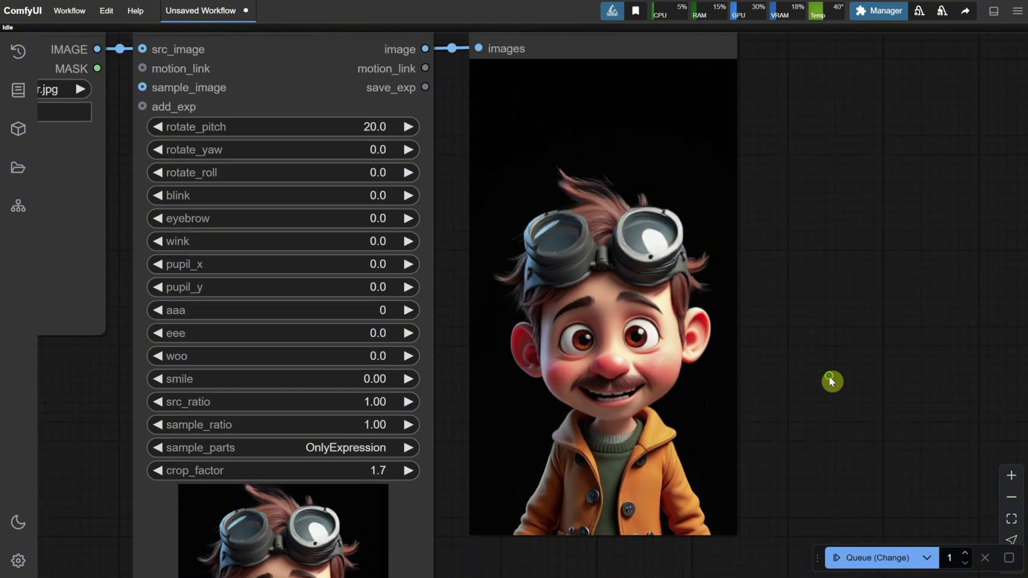
scroll(829, 376, "down", 2)
scroll(846, 282, "down", 1)
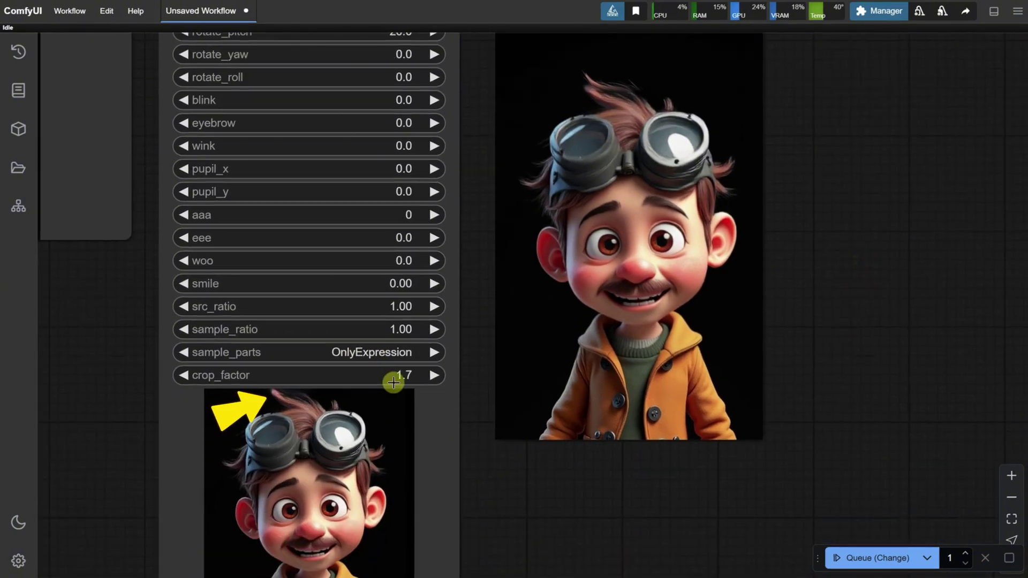
left_click(433, 375)
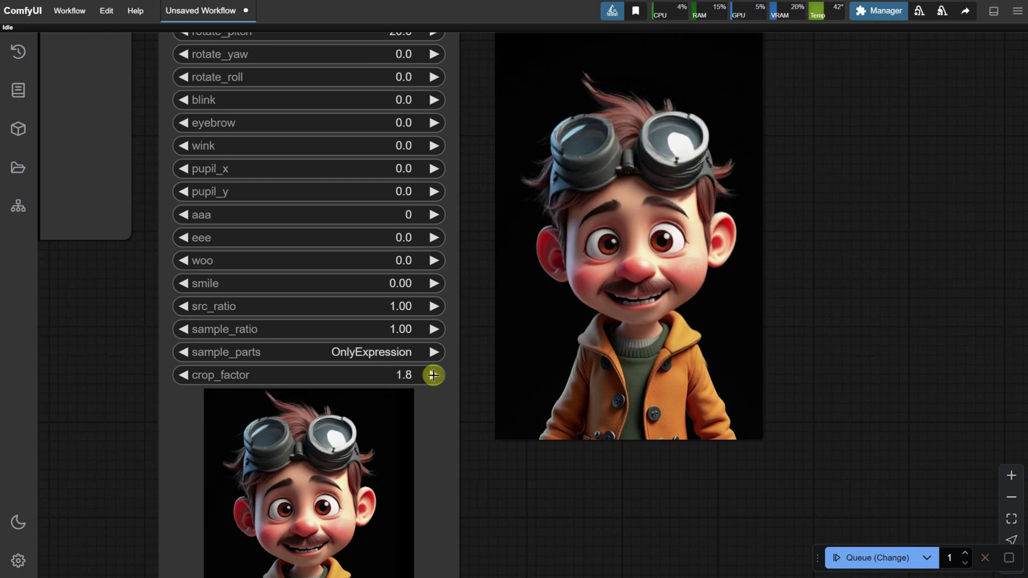
left_click(433, 375)
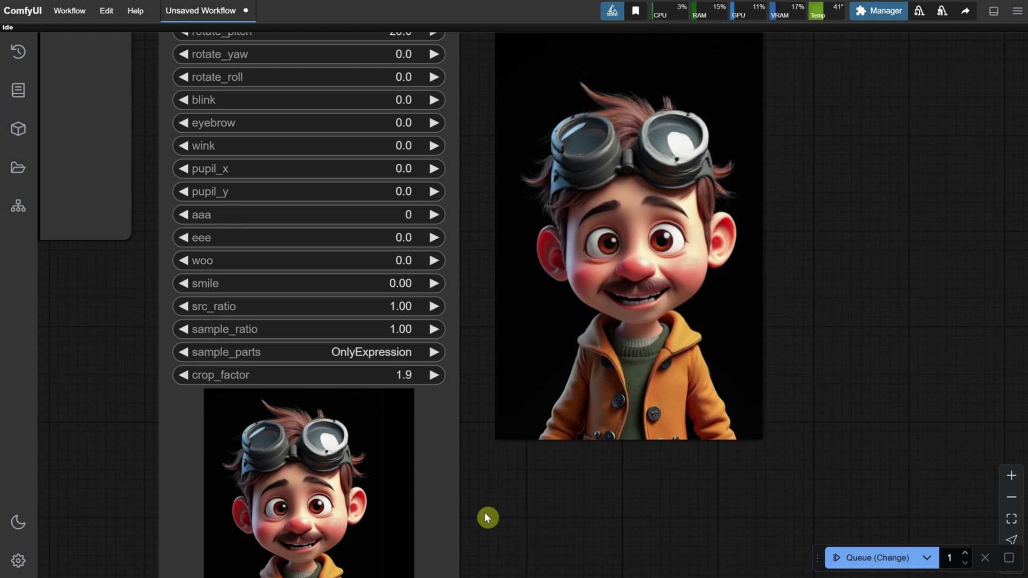
Step: Try crop_factor 2.5, step it down to 1.7, then settle back at 1.9
left_click_drag(486, 516, 521, 461)
left_click_drag(467, 422, 489, 461)
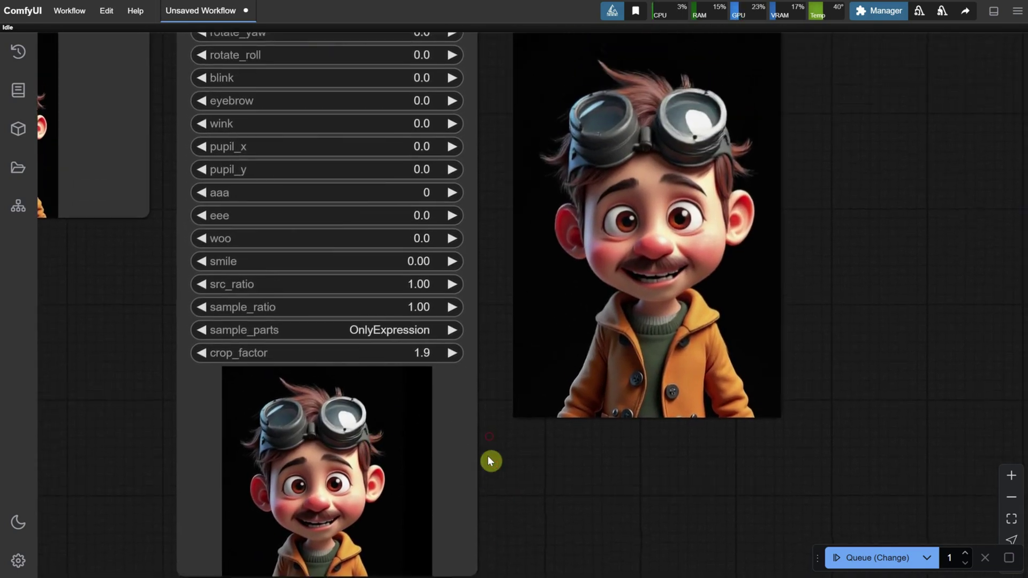
scroll(426, 427, "down", 1)
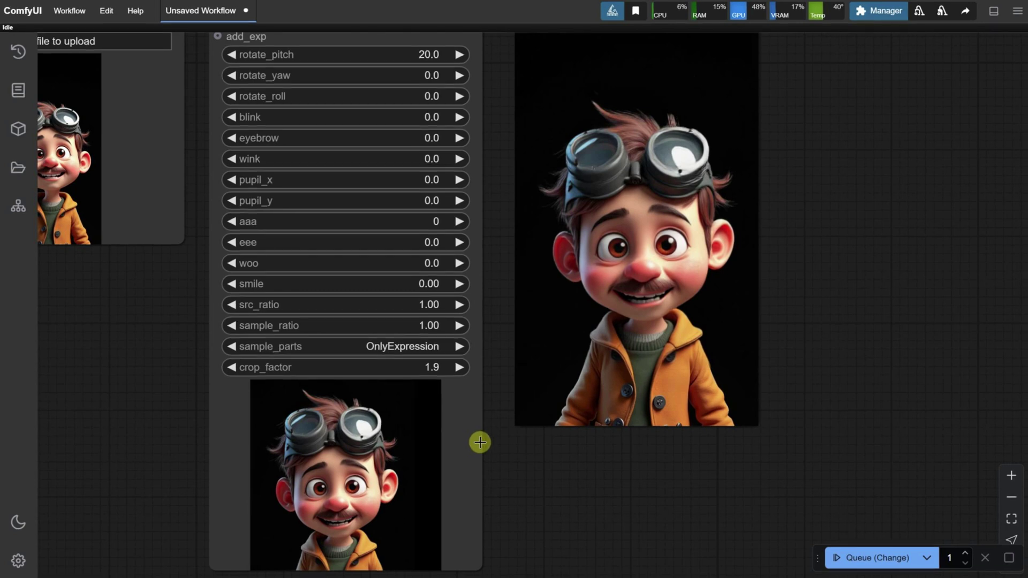
left_click_drag(441, 358, 510, 372)
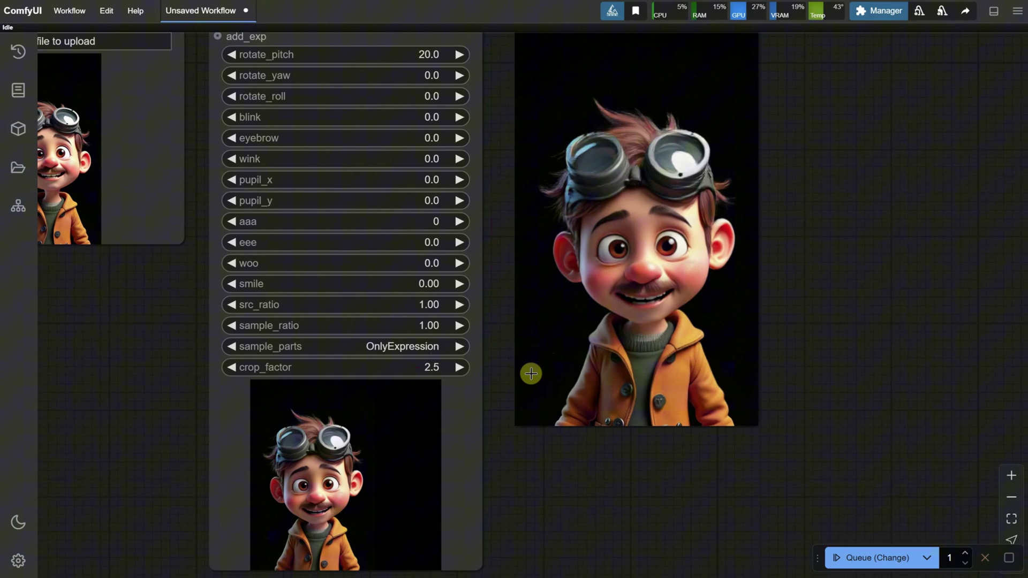
scroll(643, 222, "up", 4)
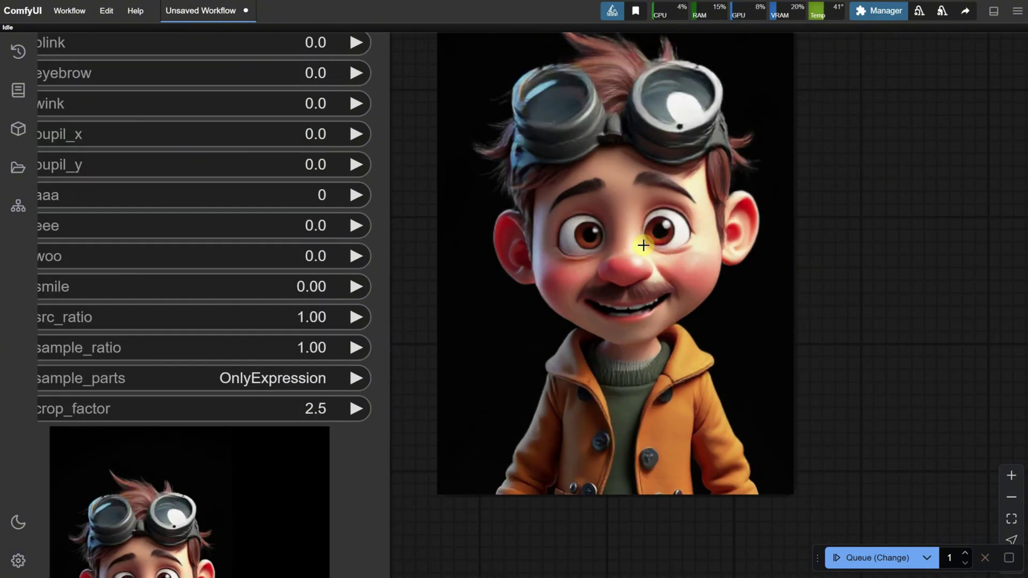
scroll(643, 245, "down", 3)
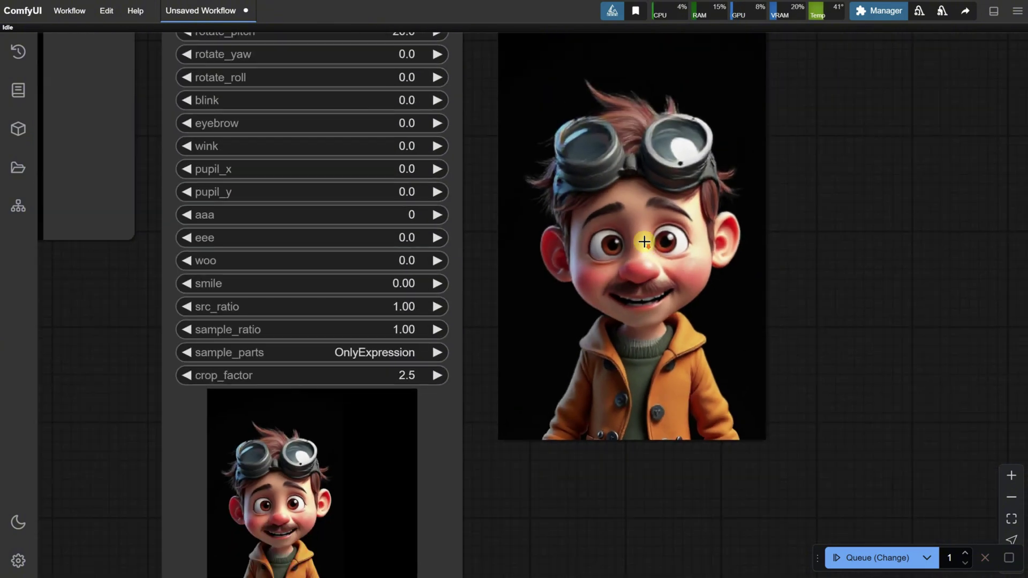
left_click(186, 376)
left_click(185, 376)
left_click(186, 377)
left_click(185, 377)
left_click(186, 377)
left_click(186, 377)
left_click(186, 377)
left_click(185, 377)
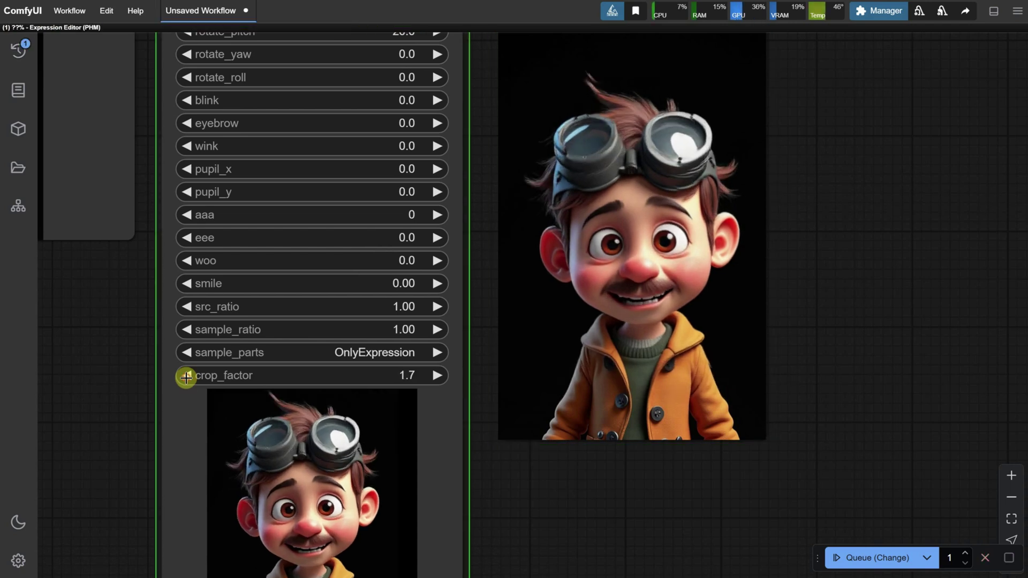
left_click(437, 375)
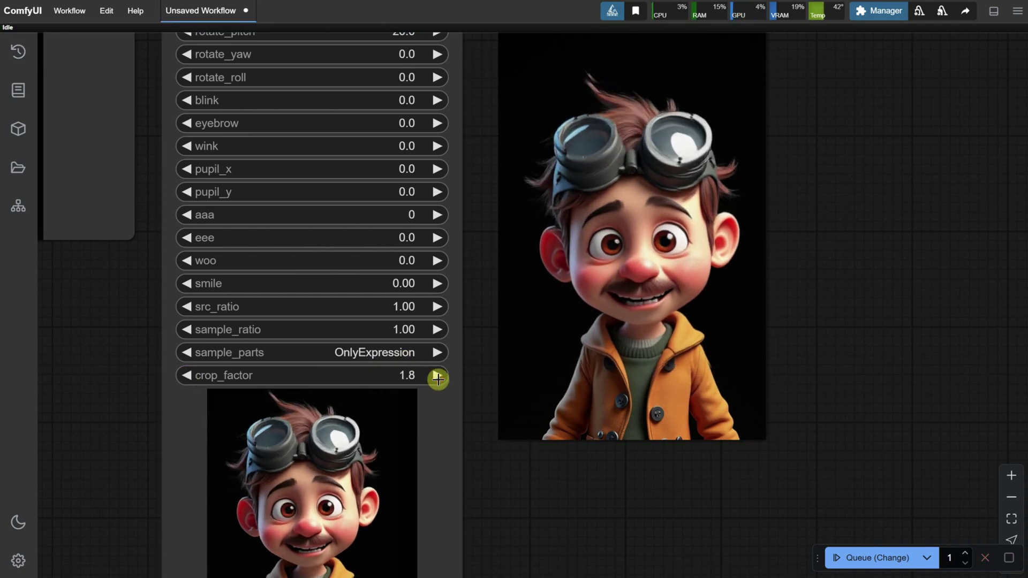
left_click(438, 377)
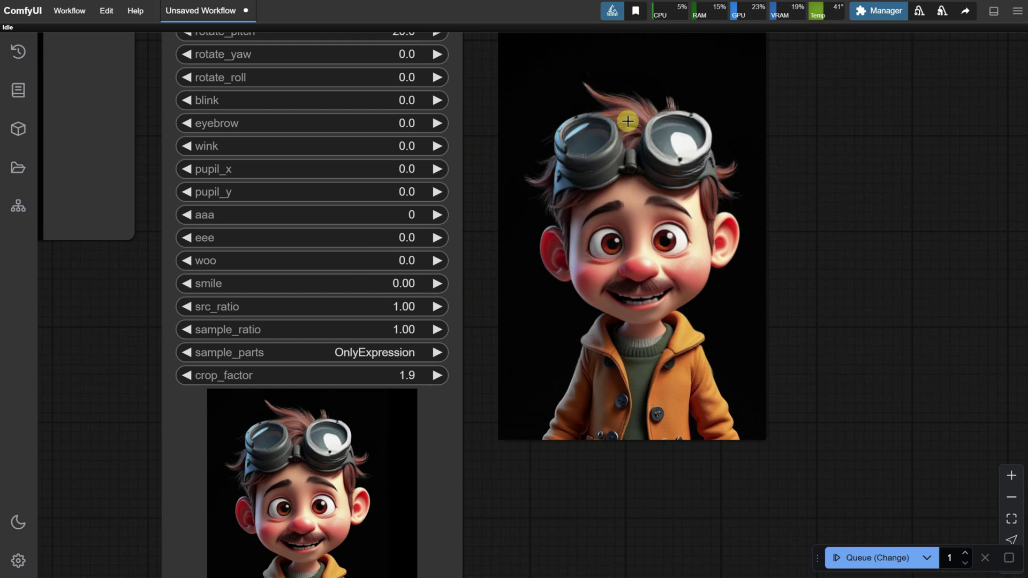
Step: Set rotate_pitch to -5.8 and pupil_x to 15.0 so the eyes look sideways
scroll(511, 281, "down", 1)
left_click_drag(790, 190, 815, 294)
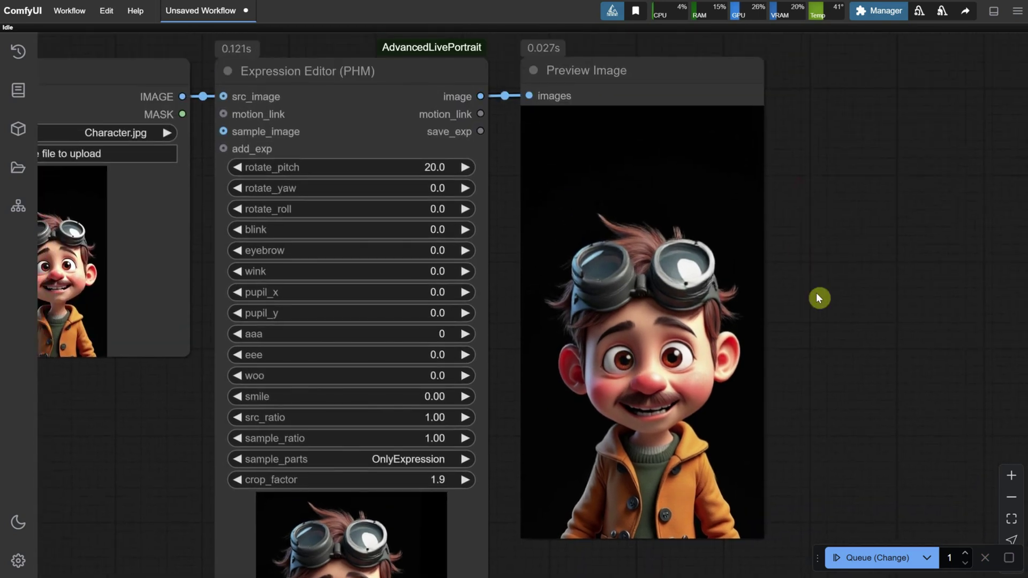
left_click_drag(374, 161, 407, 168)
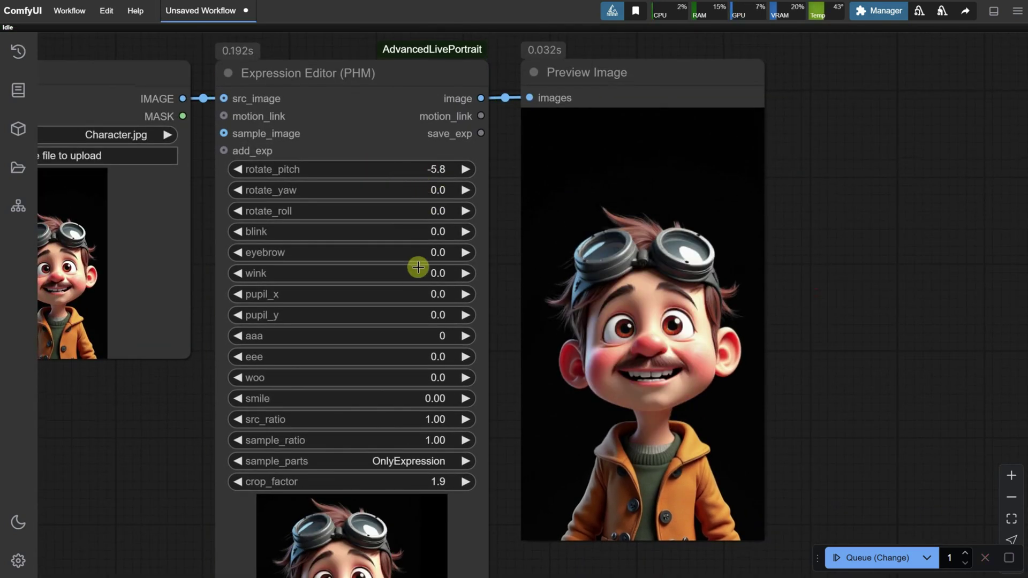
left_click_drag(430, 295, 465, 294)
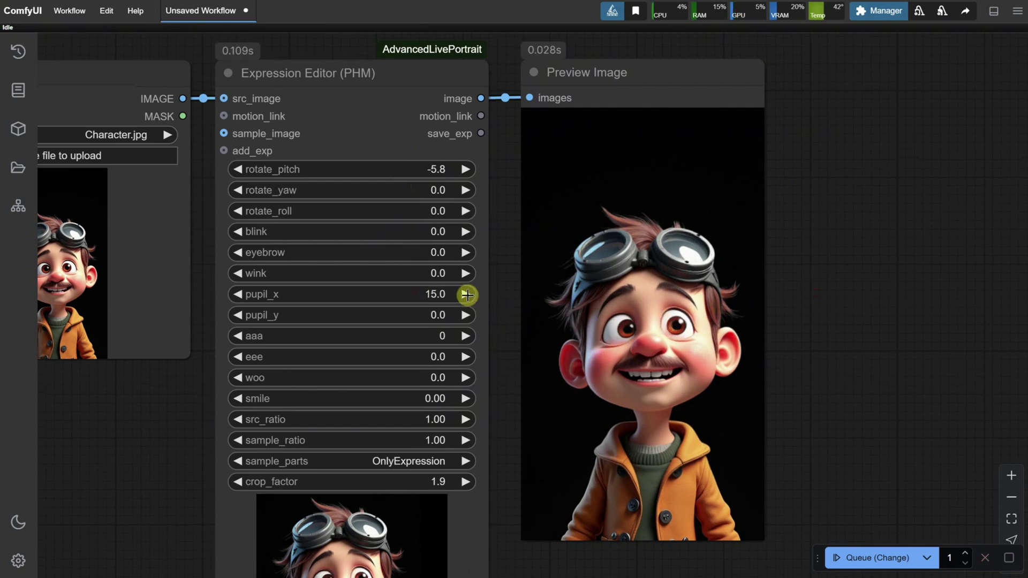
Step: Replace the Expression Editor with an Advanced Live Portrait (PHM) node
scroll(434, 116, "down", 3)
left_click(345, 97)
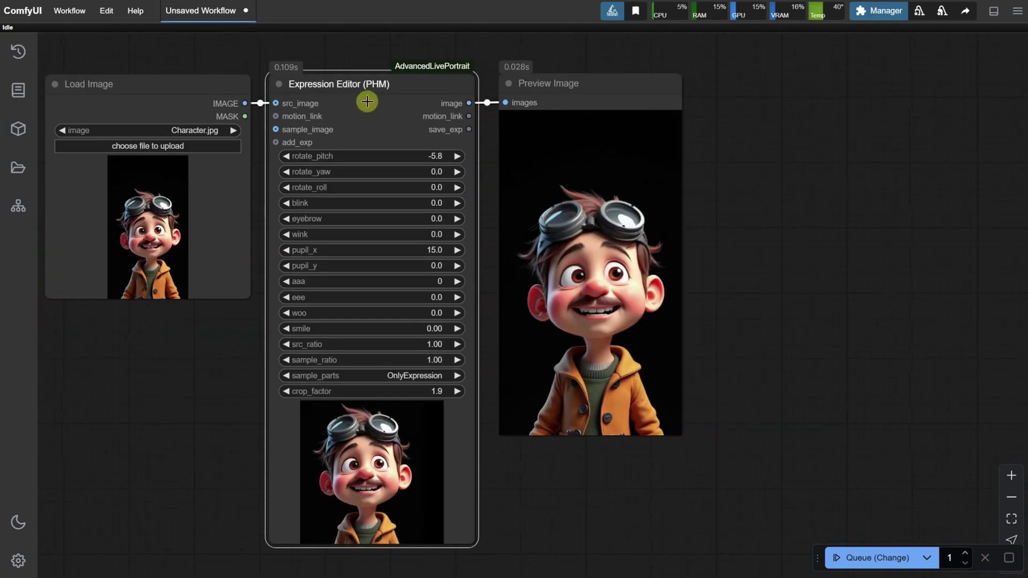
key("Delete")
double_click(341, 159)
type("a")
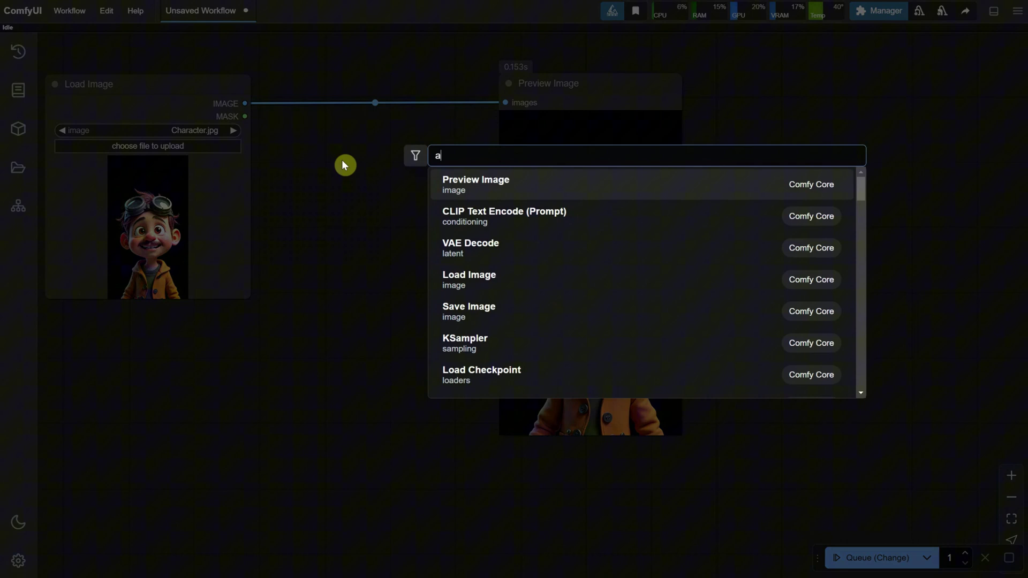
type("dvanced")
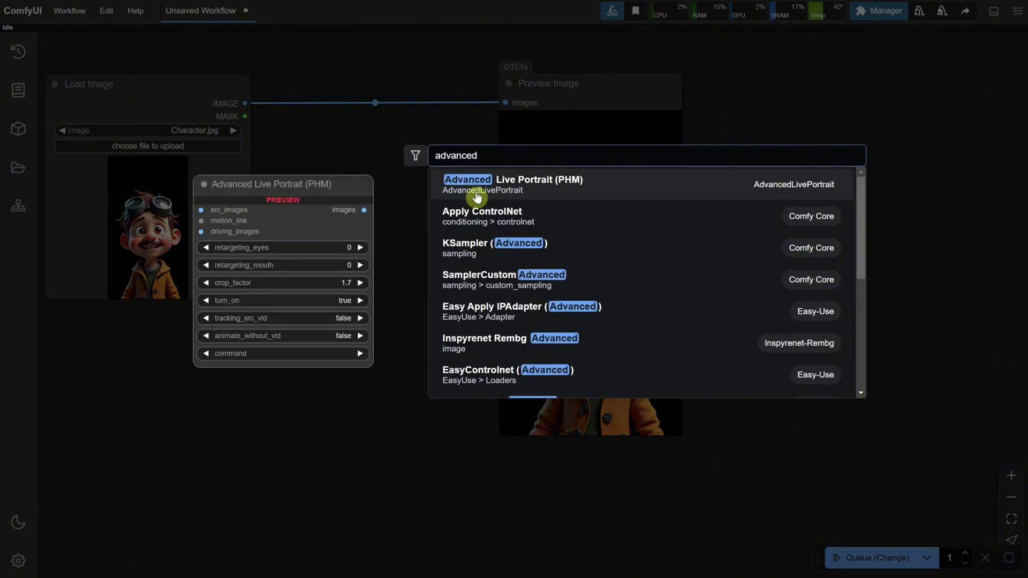
left_click(477, 196)
Step: Wire Load Image into src_images and the portrait node's images into Preview Image
left_click_drag(575, 86, 724, 88)
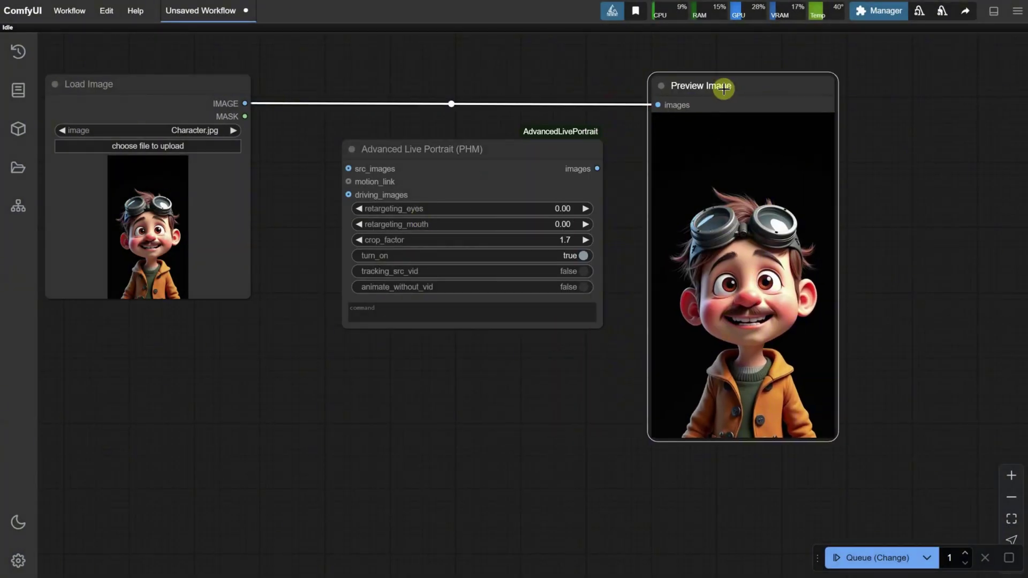
left_click_drag(420, 162, 364, 150)
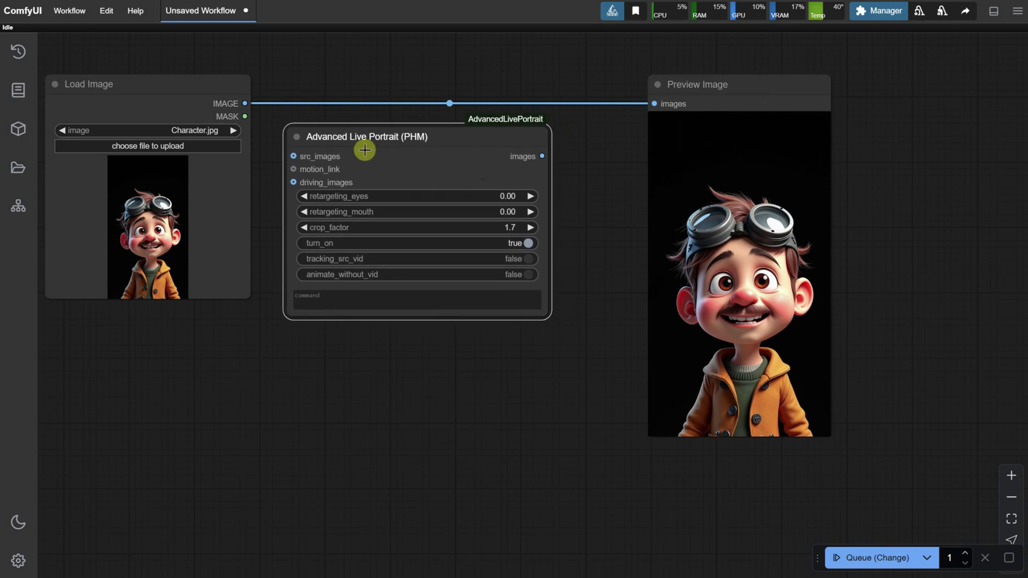
left_click_drag(244, 103, 294, 156)
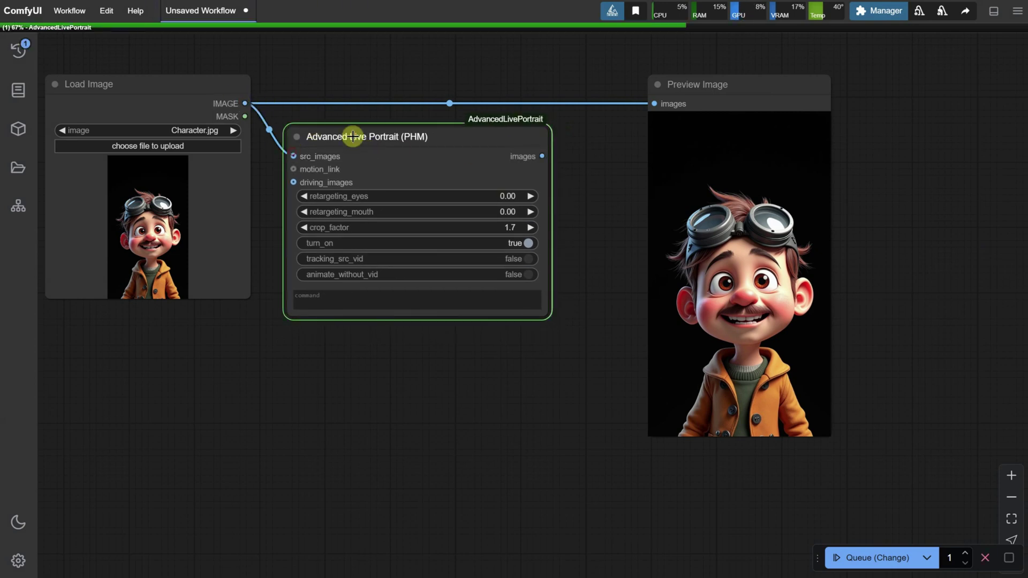
left_click_drag(353, 133, 356, 98)
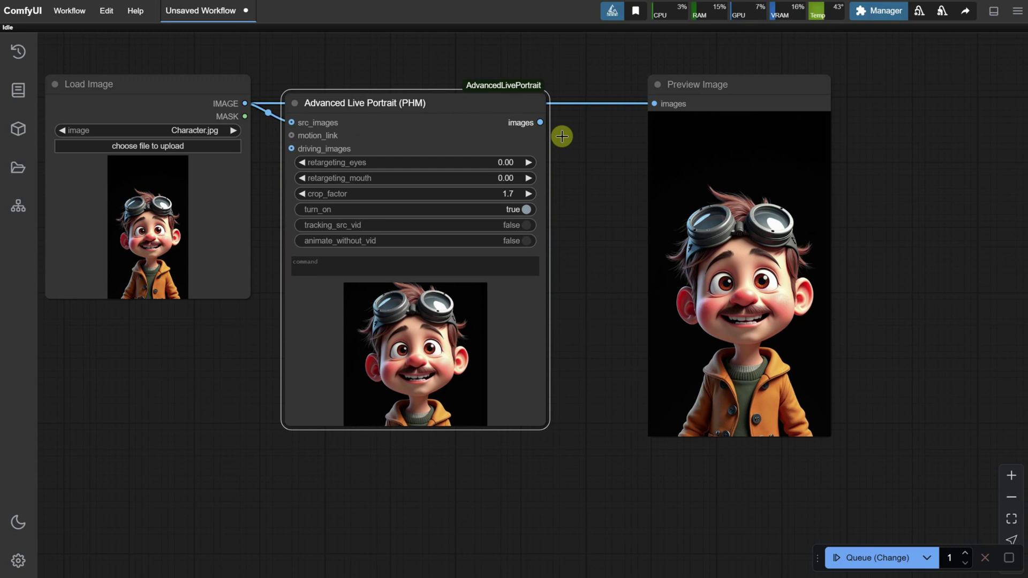
left_click_drag(540, 122, 654, 104)
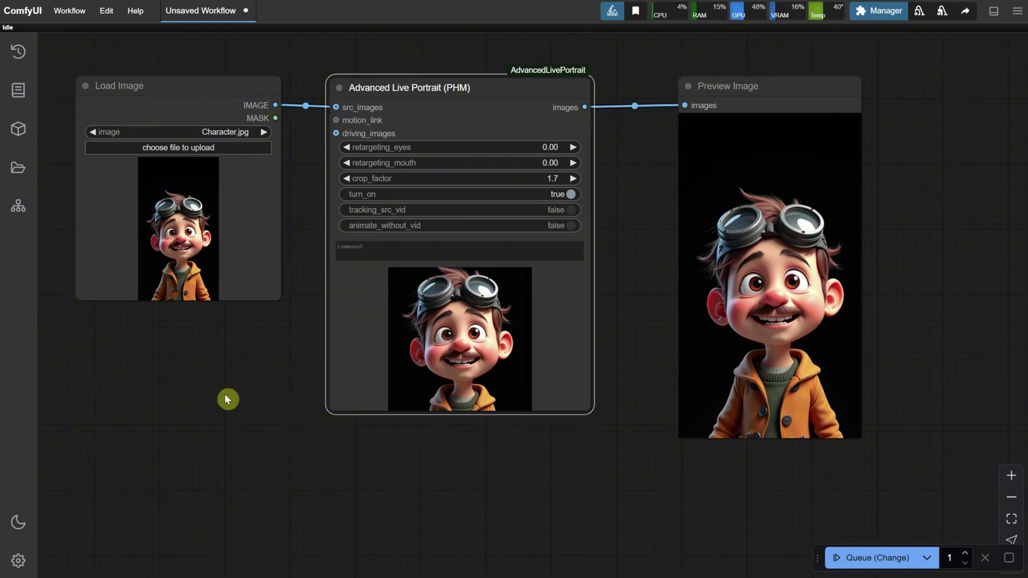
Step: Add a Load Video (Upload) node with driving_video.mp4 feeding driving_images
scroll(241, 383, "down", 1)
double_click(242, 374)
type("load")
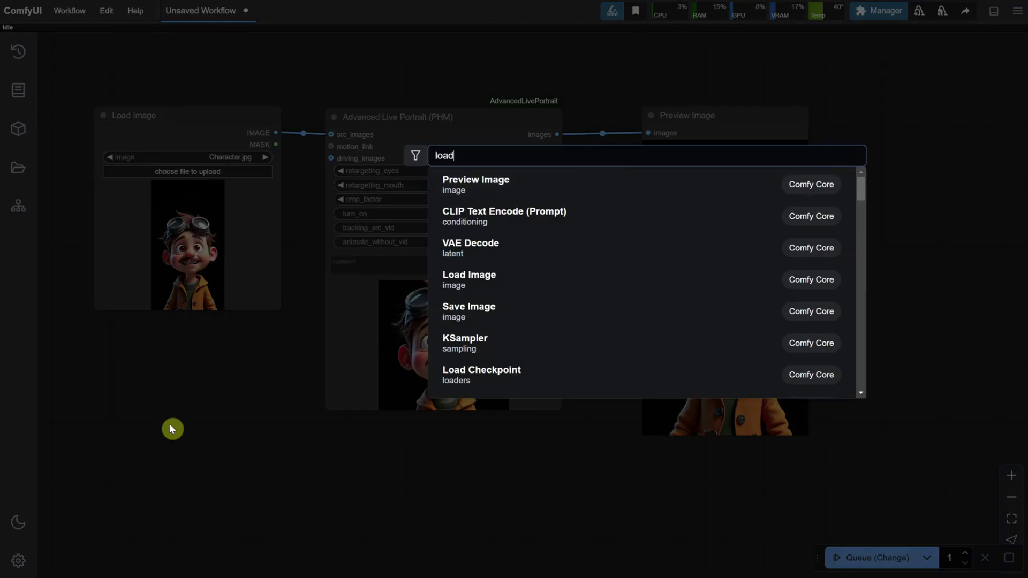
type(" vi")
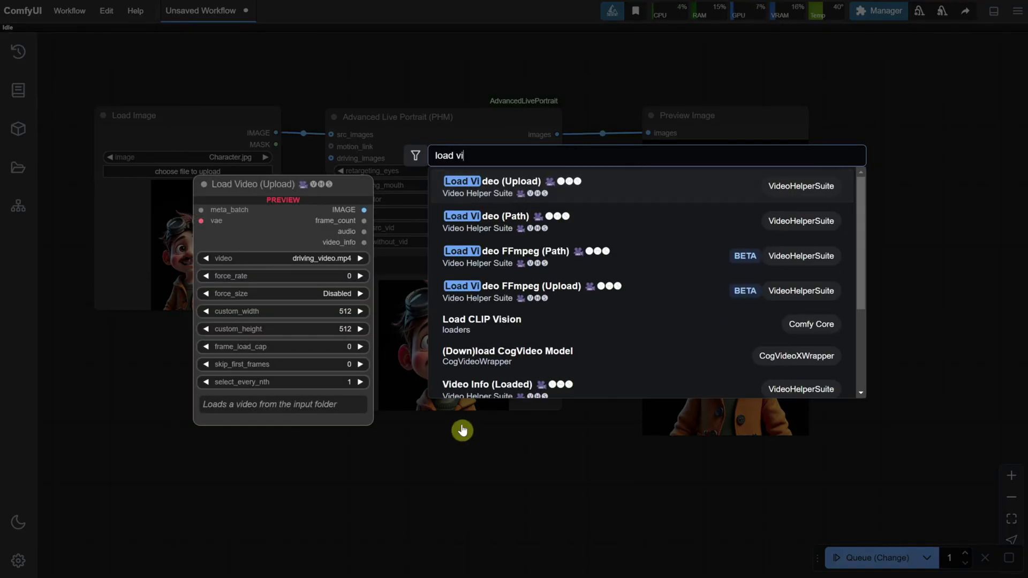
left_click(499, 194)
left_click_drag(225, 423, 191, 356)
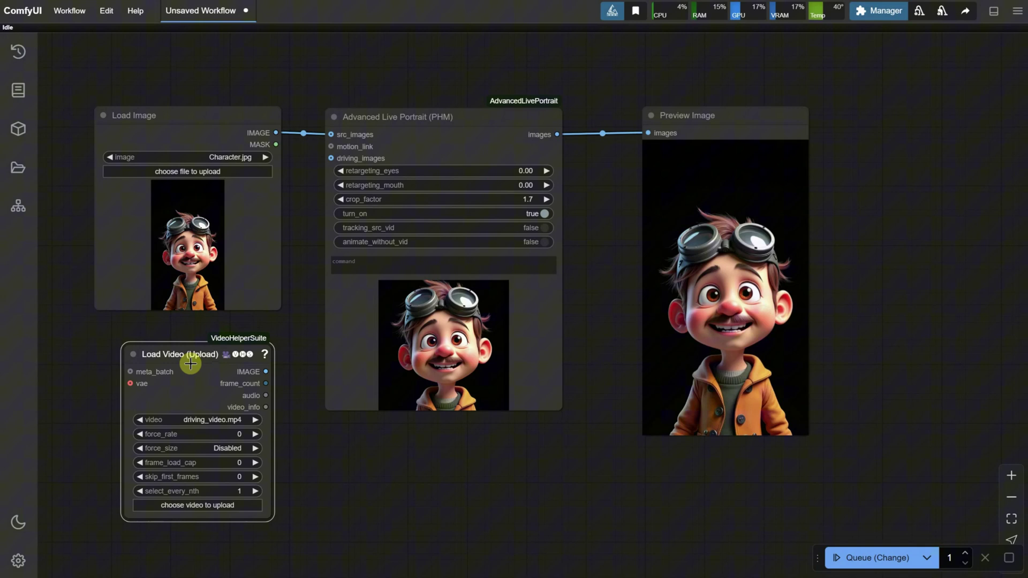
left_click_drag(266, 371, 332, 158)
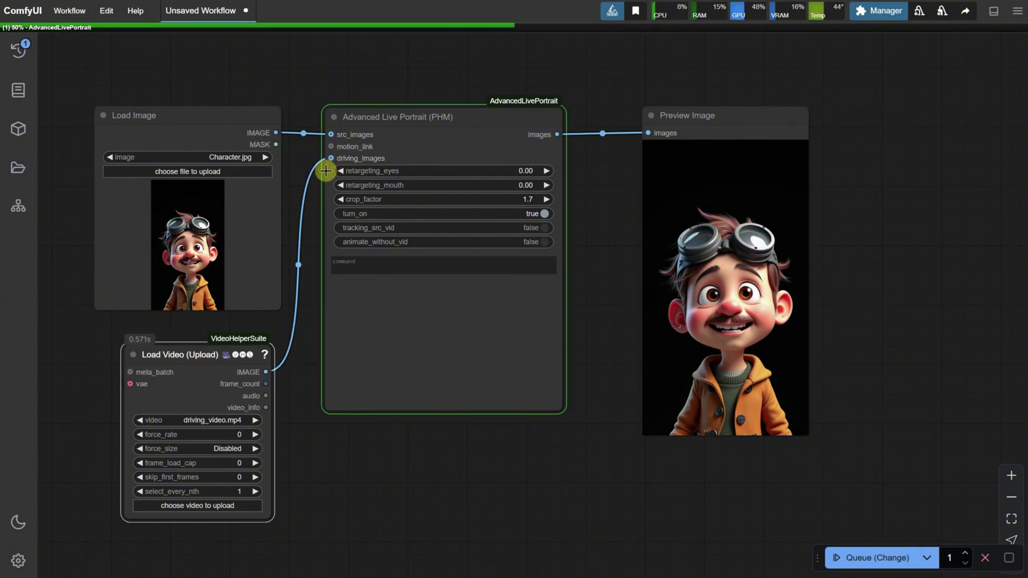
Step: Switch to normal queueing and run, producing a 178-frame animated character preview
left_click(926, 557)
left_click(851, 497)
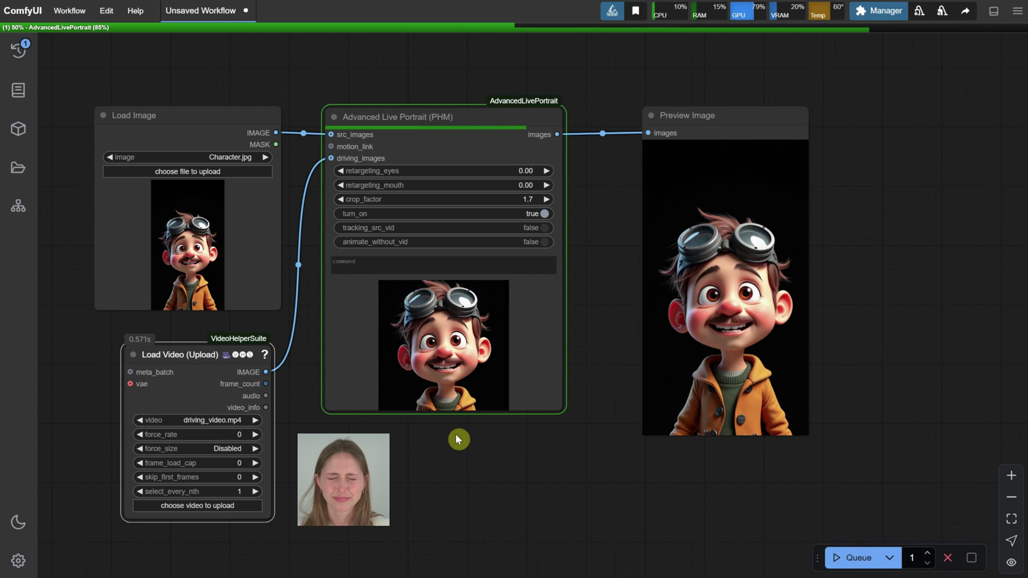
scroll(456, 437, "up", 2)
scroll(445, 432, "down", 1)
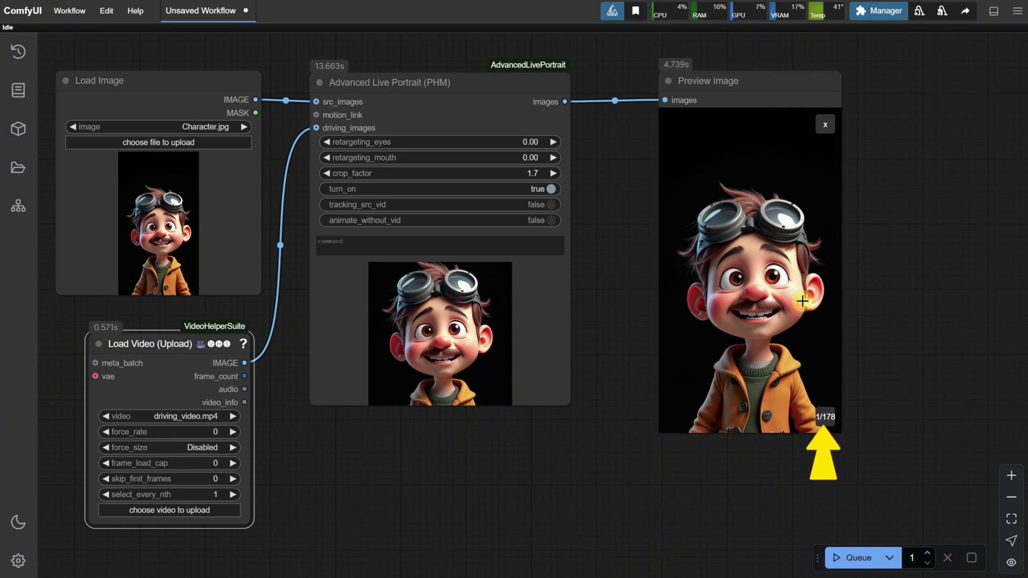
left_click(826, 417)
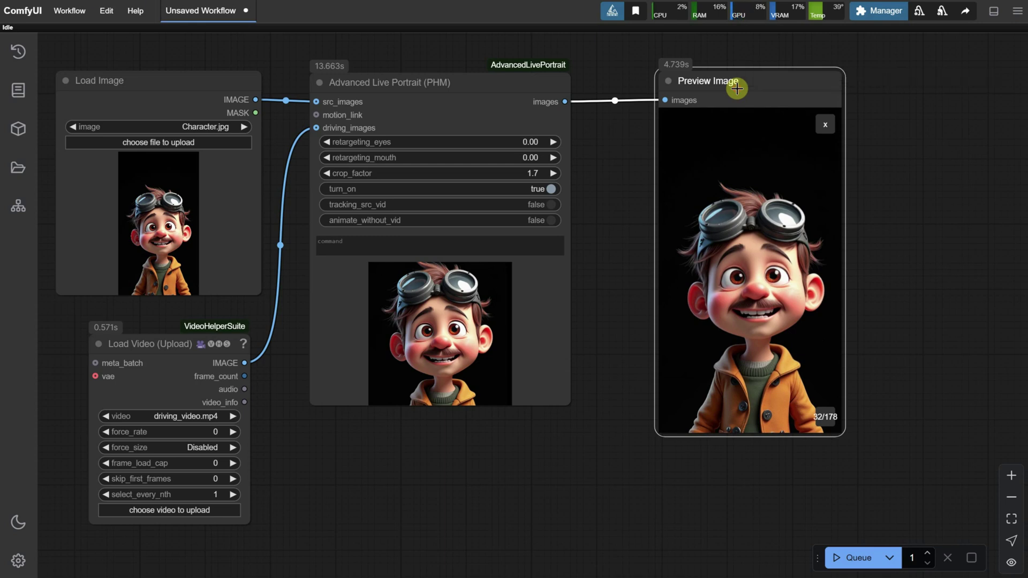
Step: Replace Preview Image with a Video Combine node fed by the portrait images
key("Delete")
left_click_drag(565, 102, 696, 116)
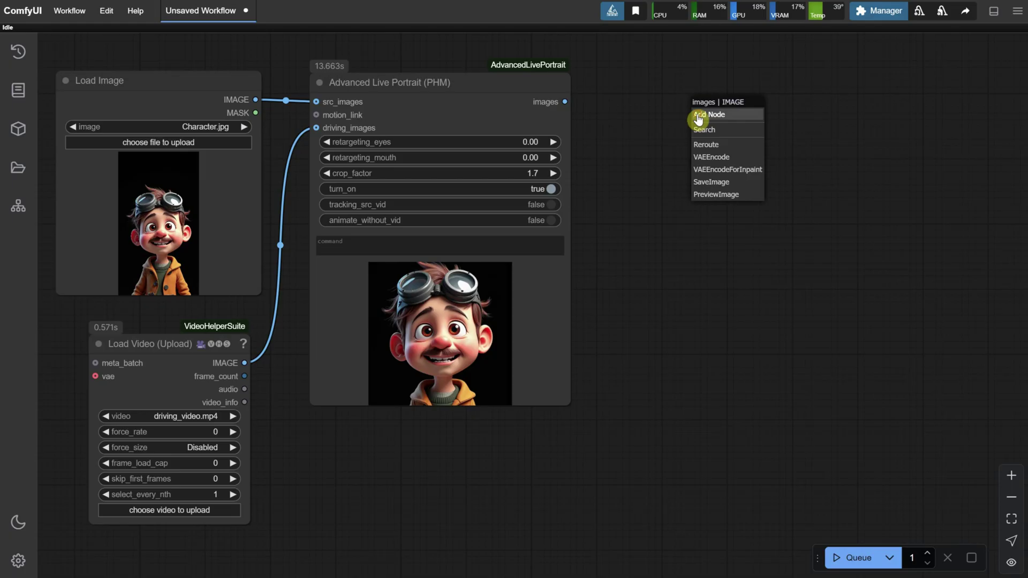
left_click(715, 131)
type("video")
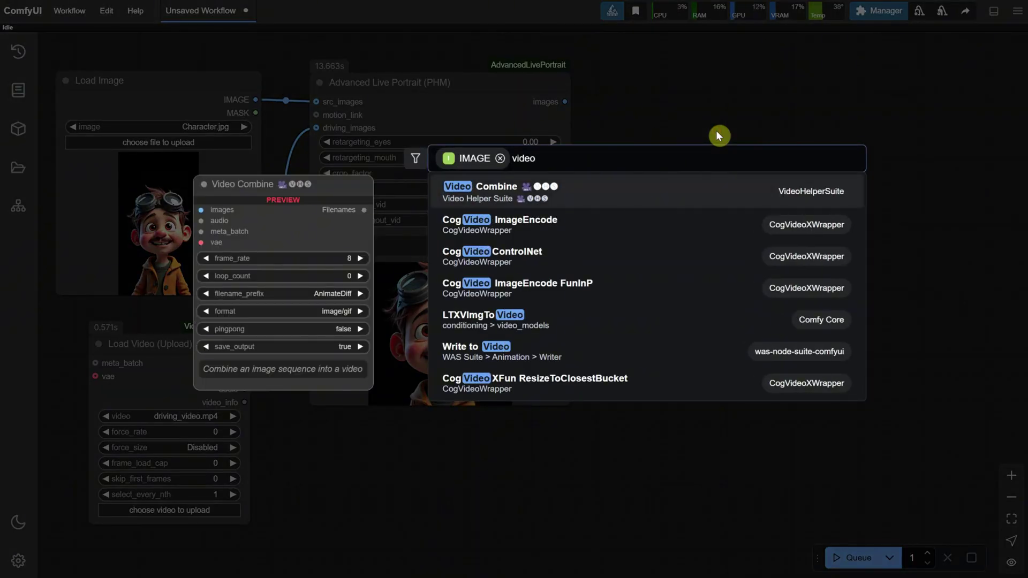
left_click(669, 204)
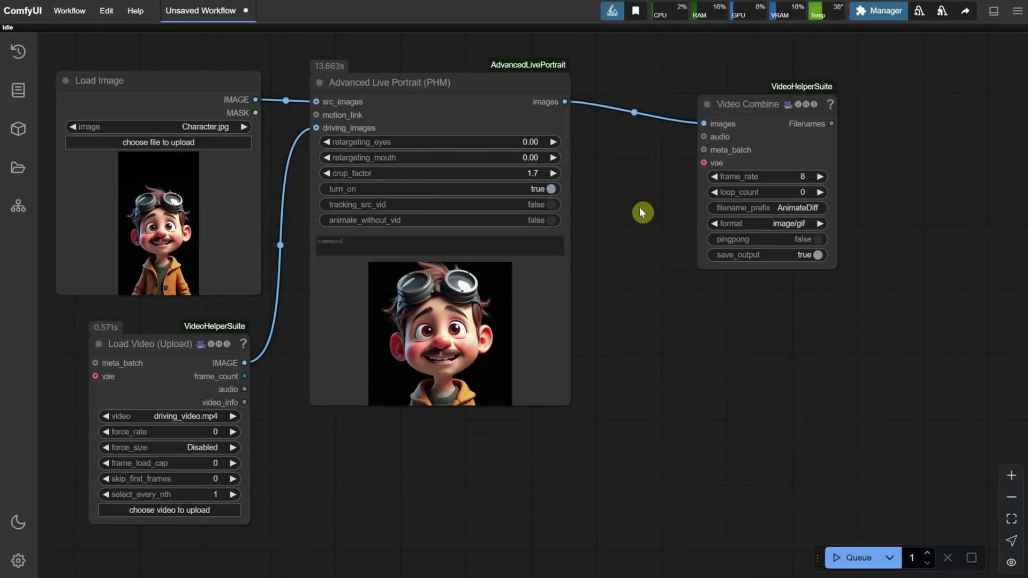
Step: Set Video Combine to prefix Portrait, format video/h264-mp4 and frame_rate 24
left_click(695, 186)
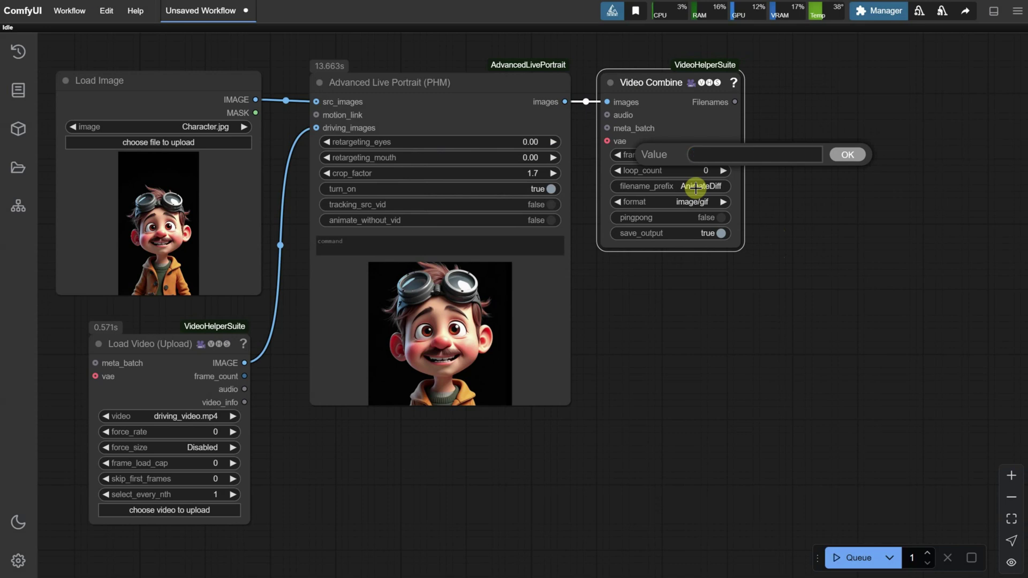
type("Portrait")
key("Return")
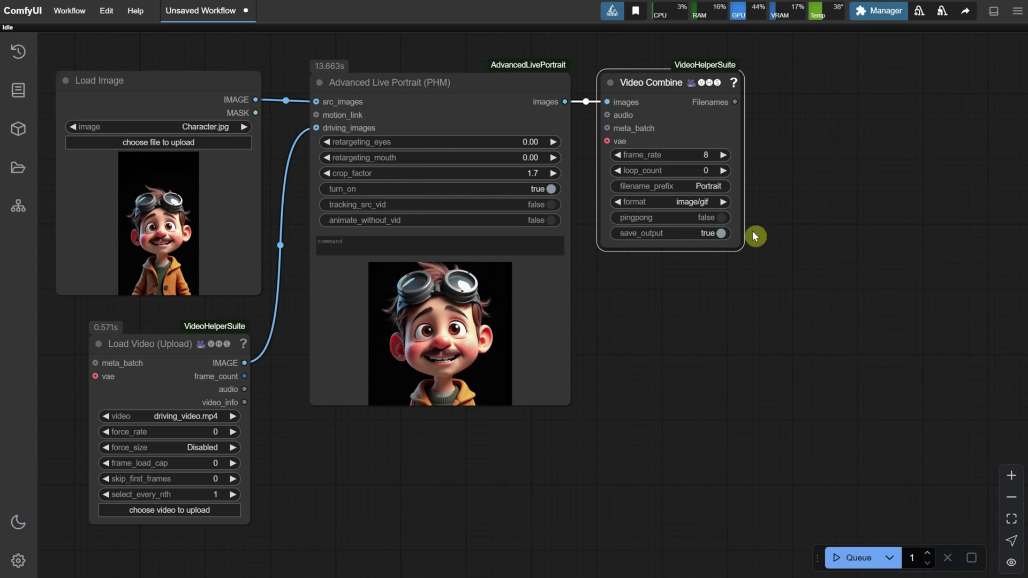
left_click(694, 203)
left_click(733, 218)
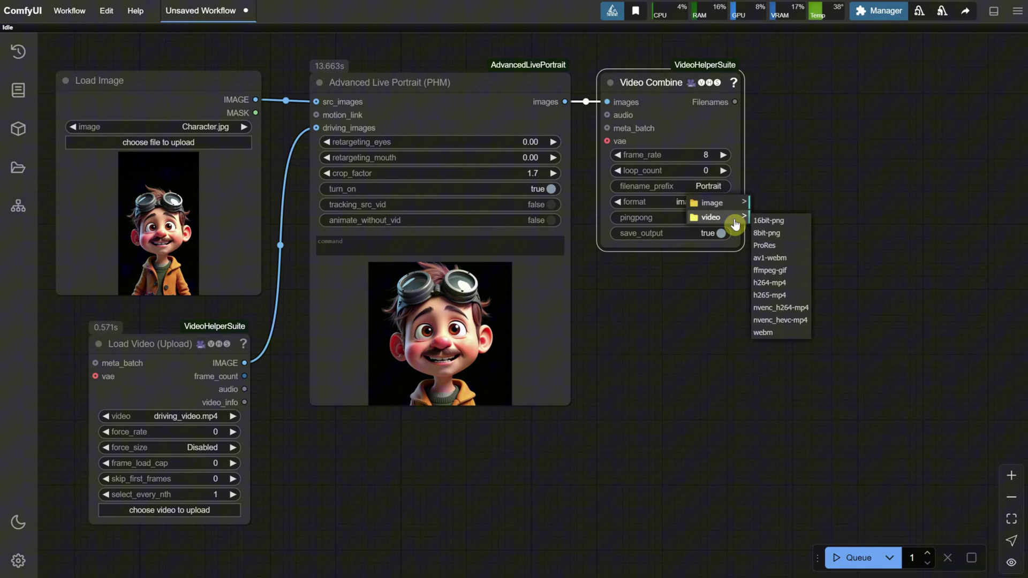
left_click(775, 283)
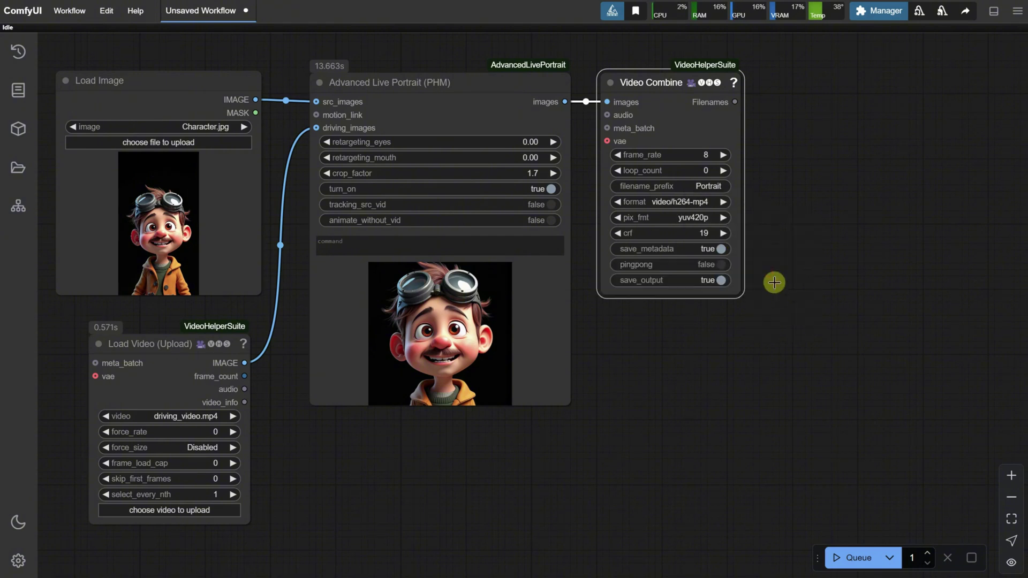
left_click(699, 155)
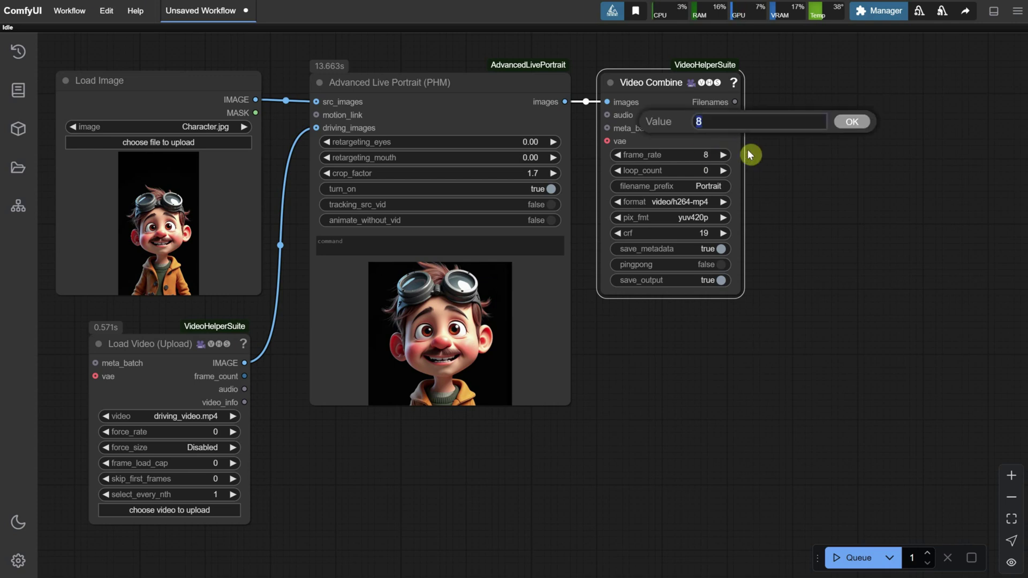
type("24")
key("Return")
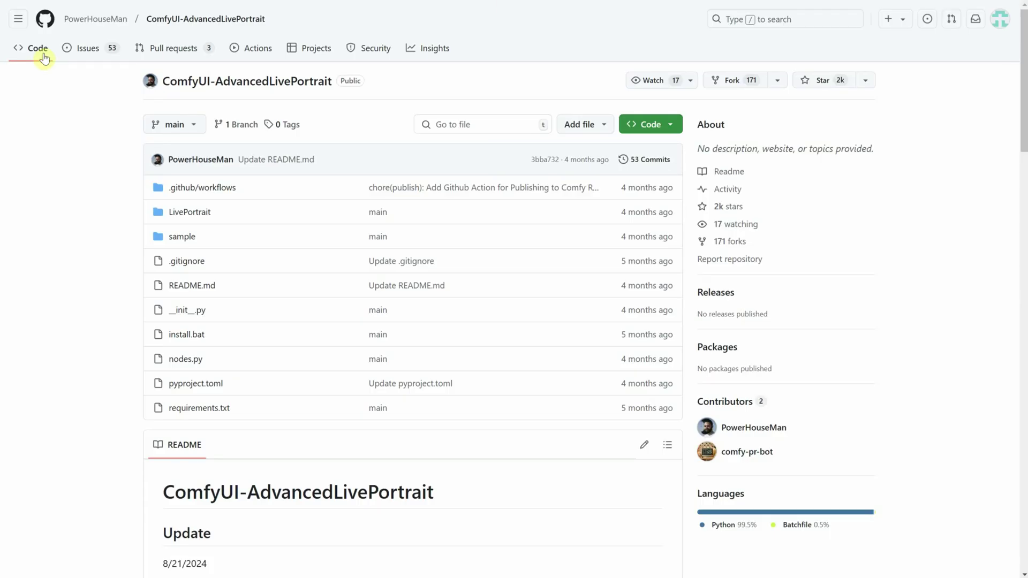
Step: Download the raw driving_video.mp4 from the repository's sample folder into EP26, replacing the existing copy
scroll(408, 125, "down", 12)
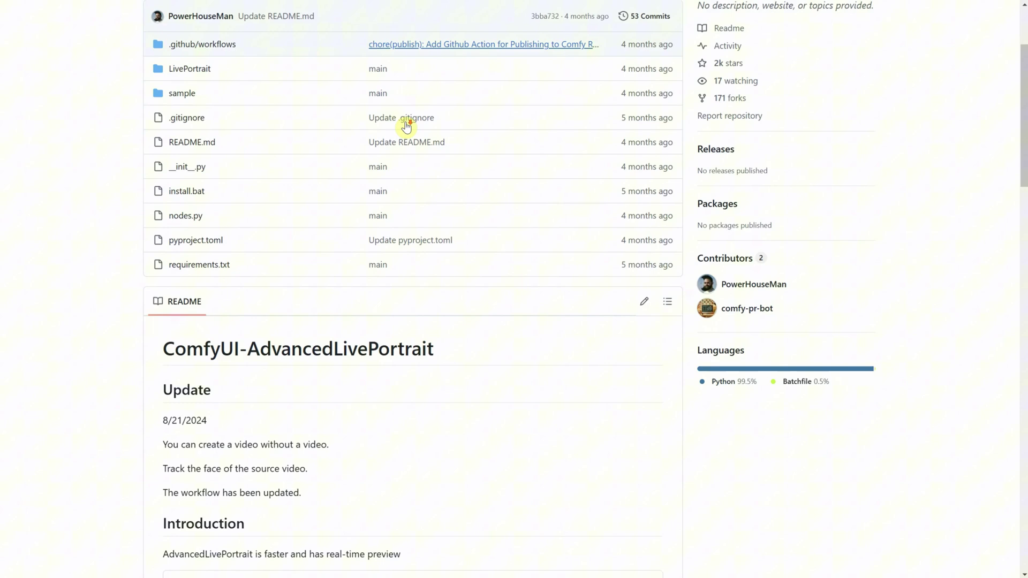
scroll(408, 125, "down", 7)
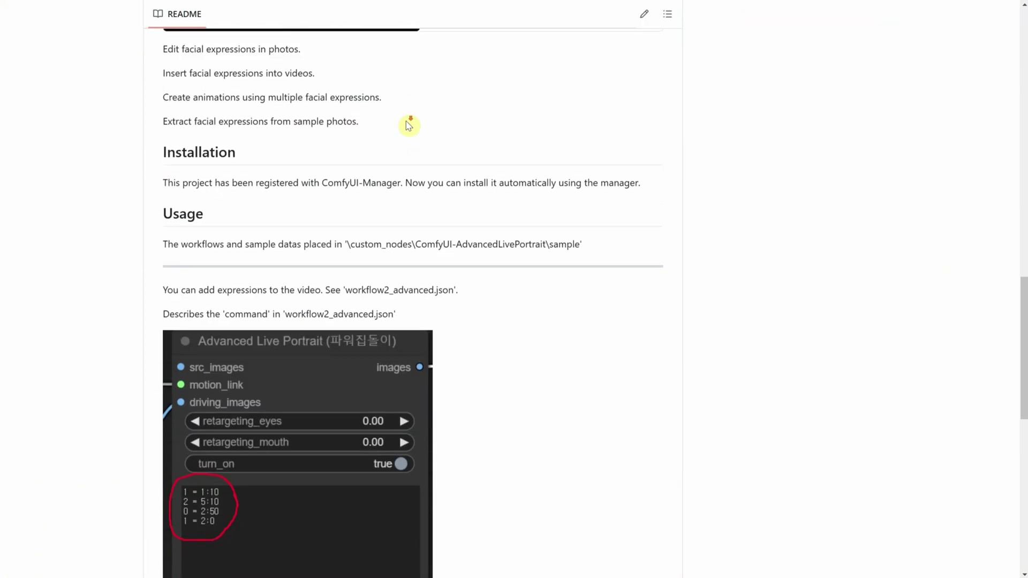
scroll(351, 160, "down", 7)
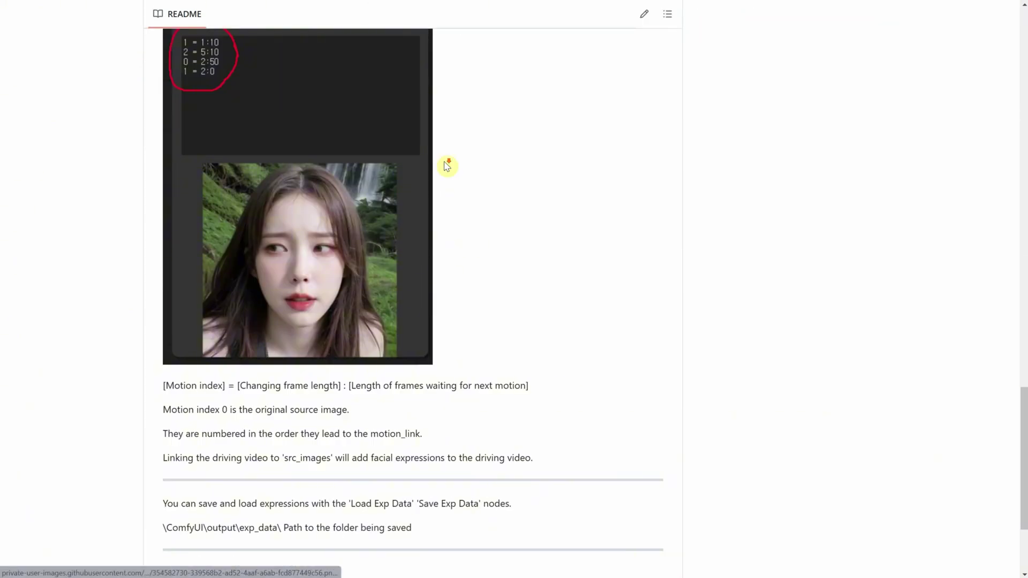
scroll(474, 161, "up", 4)
scroll(474, 162, "up", 20)
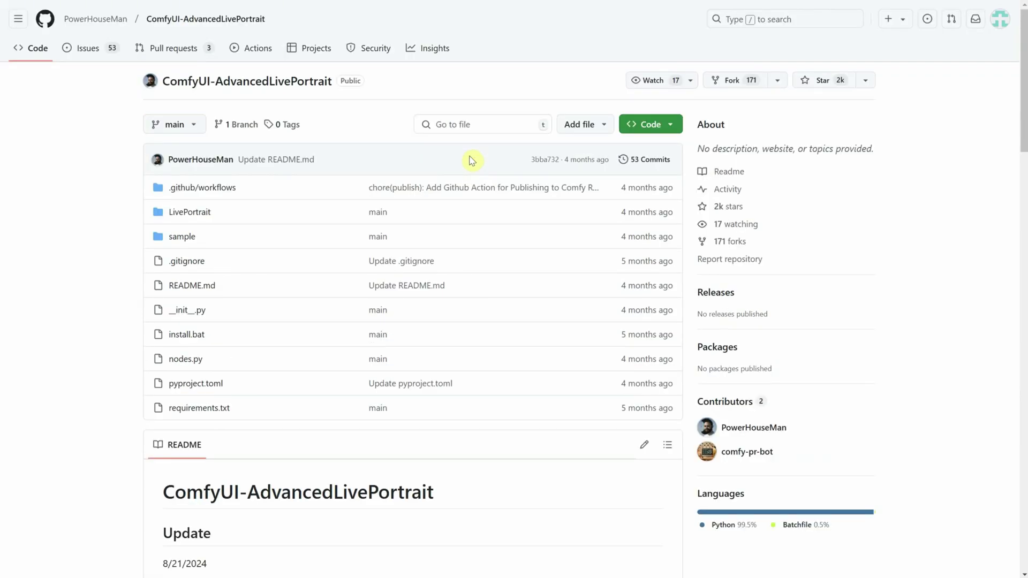
left_click(181, 239)
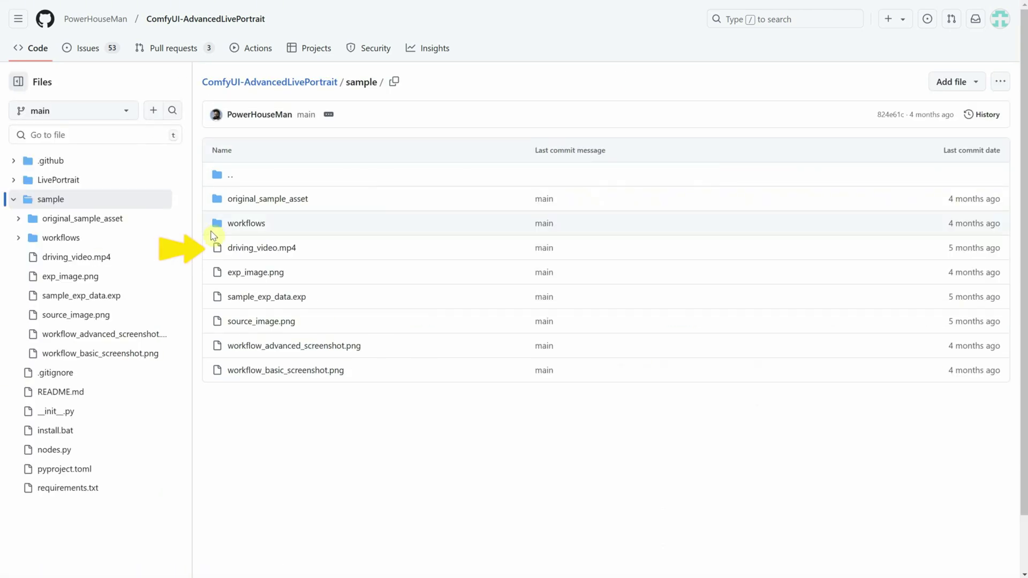
left_click(273, 249)
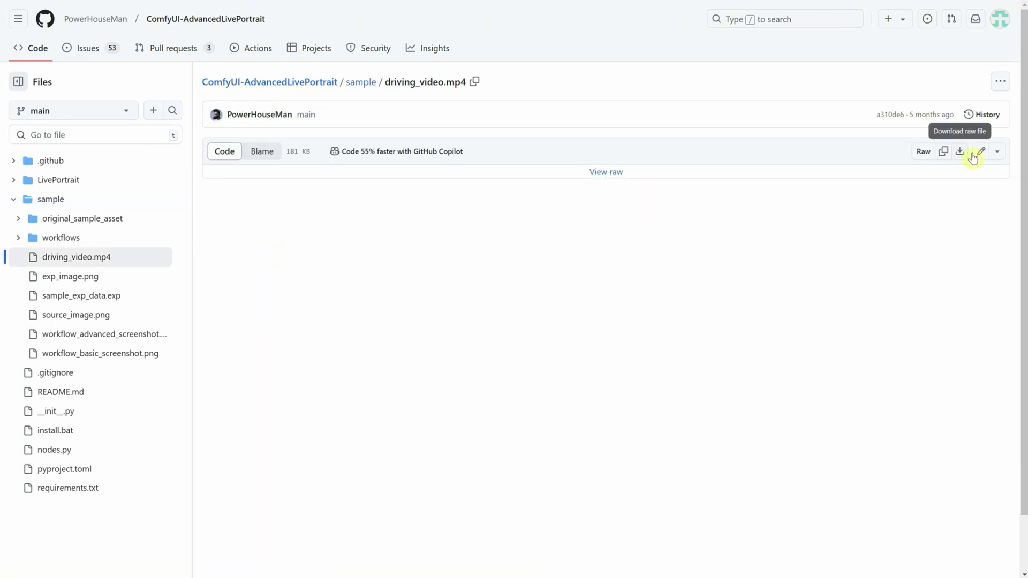
left_click(961, 154)
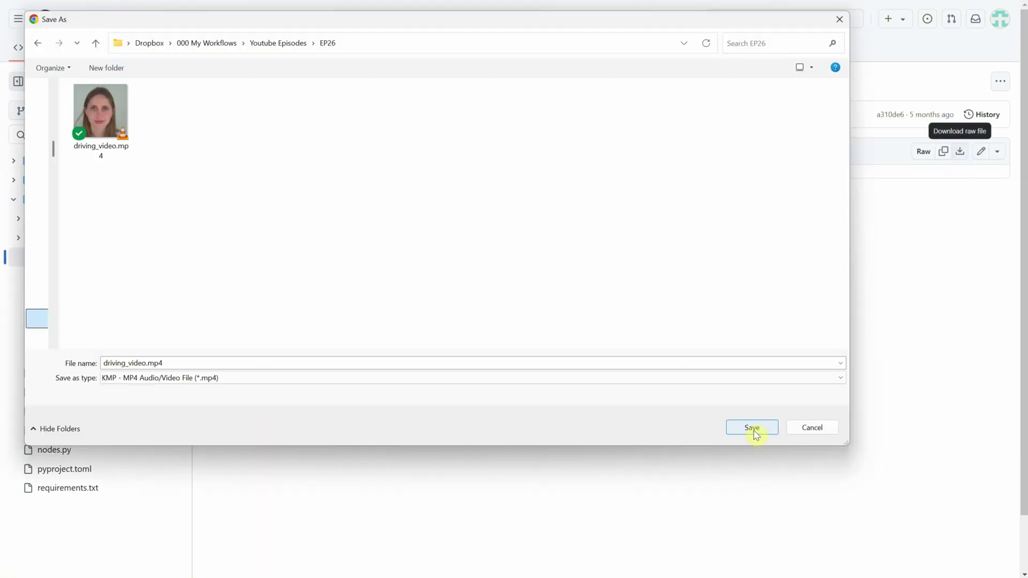
left_click(752, 428)
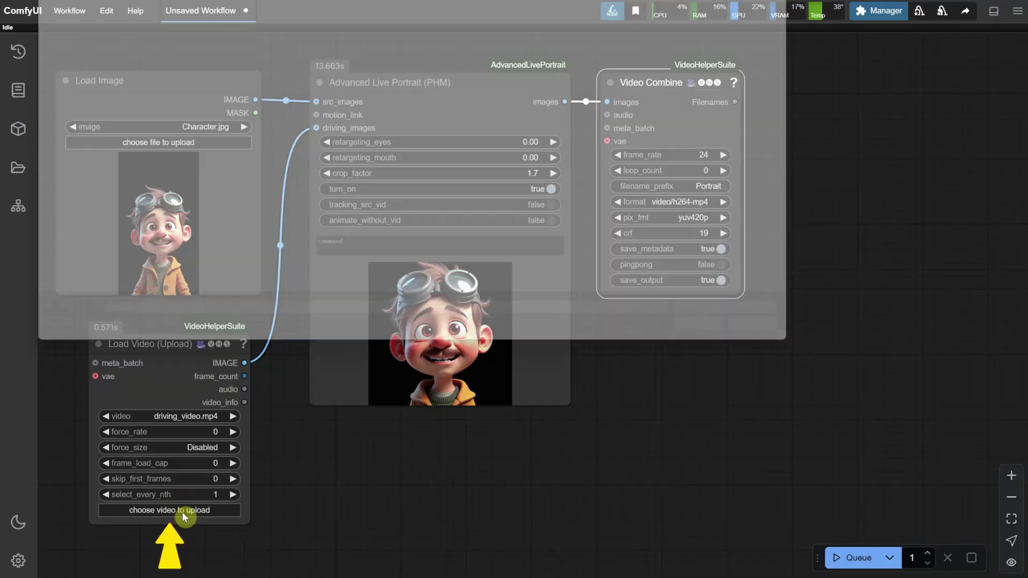
Step: Load driving_video.mp4 into the Load Video node and queue the cartoon character animation
left_click(182, 511)
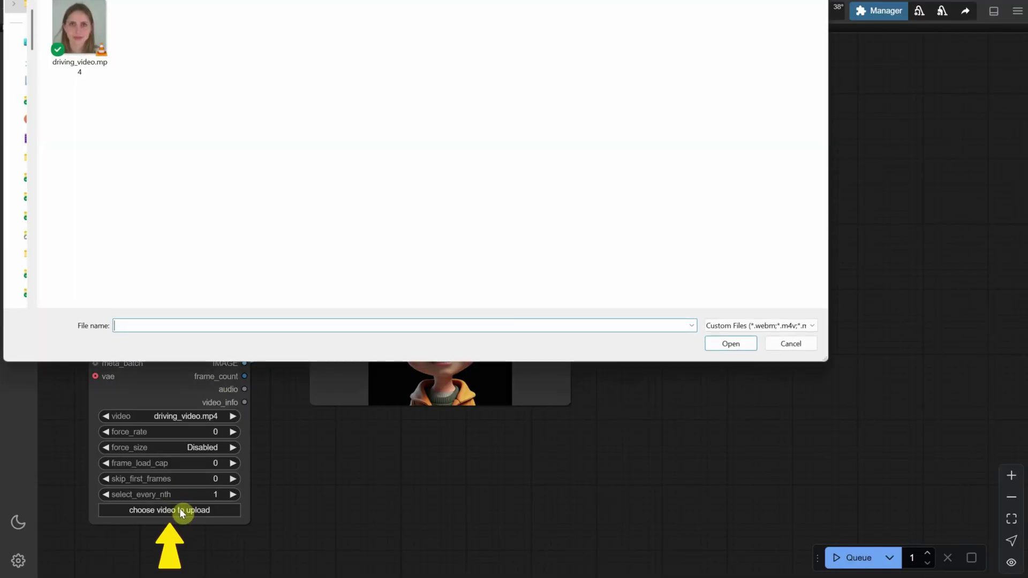
left_click(68, 40)
double_click(68, 41)
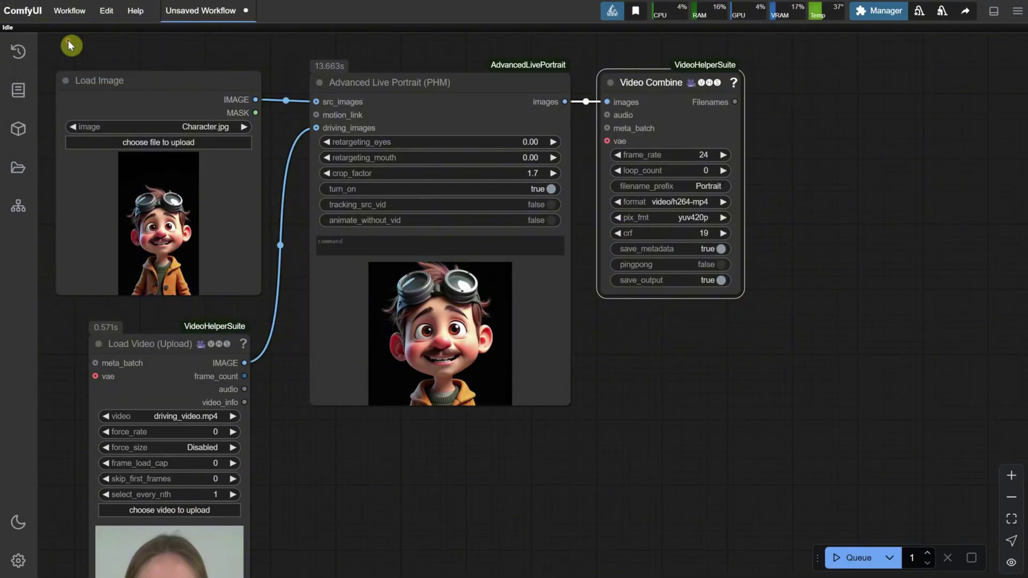
left_click_drag(336, 511, 355, 359)
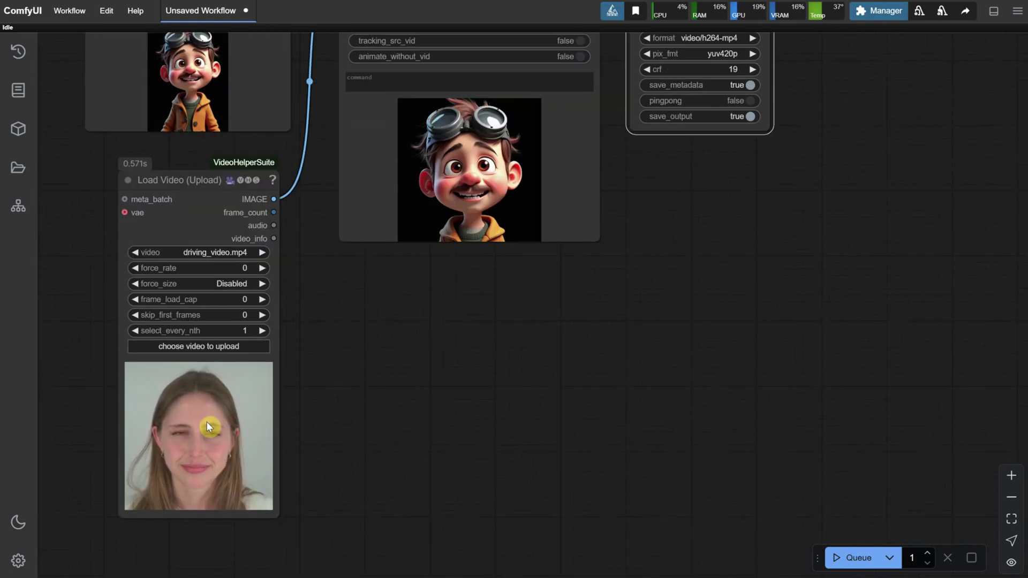
left_click(853, 560)
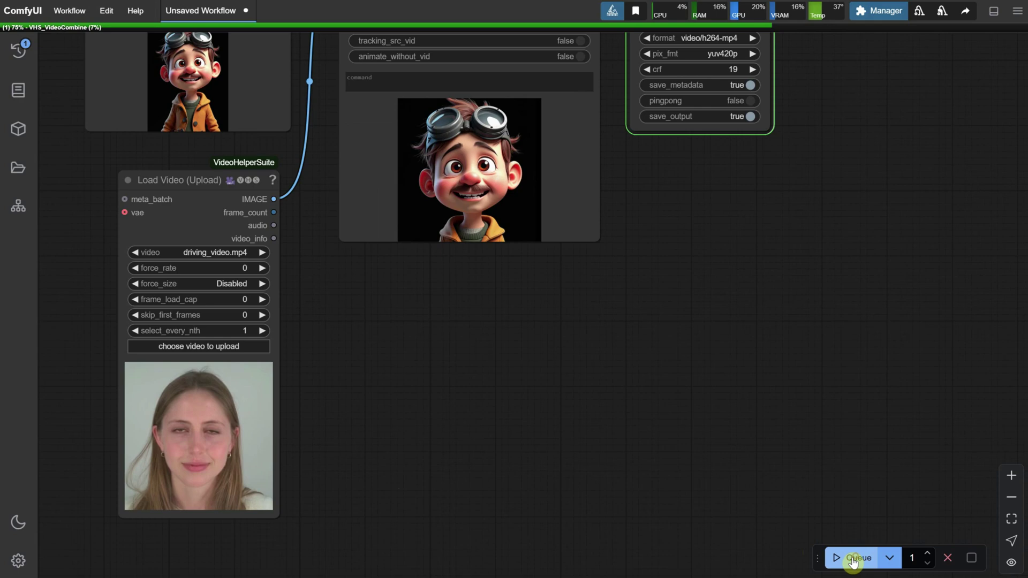
Step: Set Video Combine's frame_rate to 30 and re-run the workflow
left_click_drag(728, 294, 716, 442)
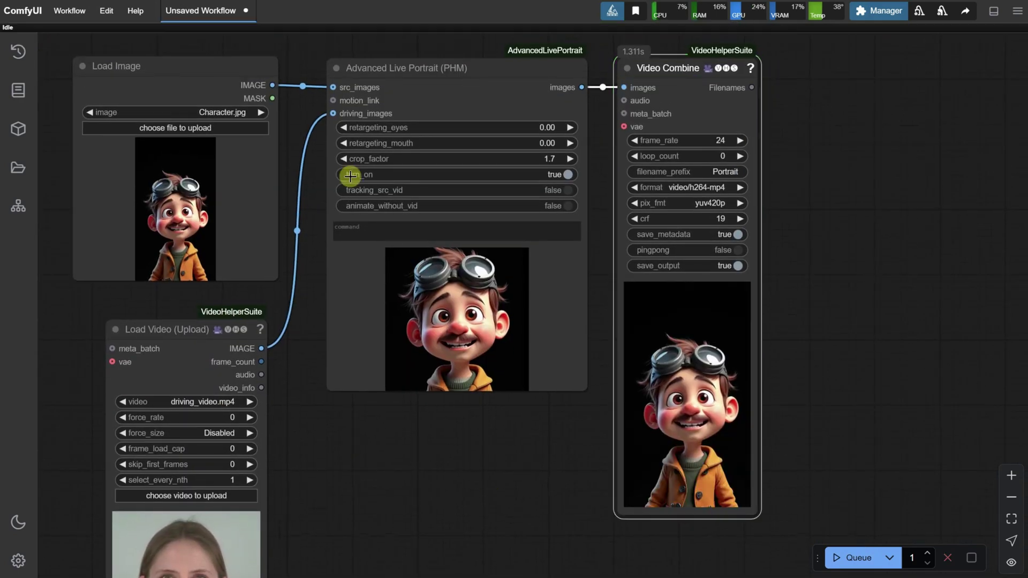
scroll(782, 426, "up", 8)
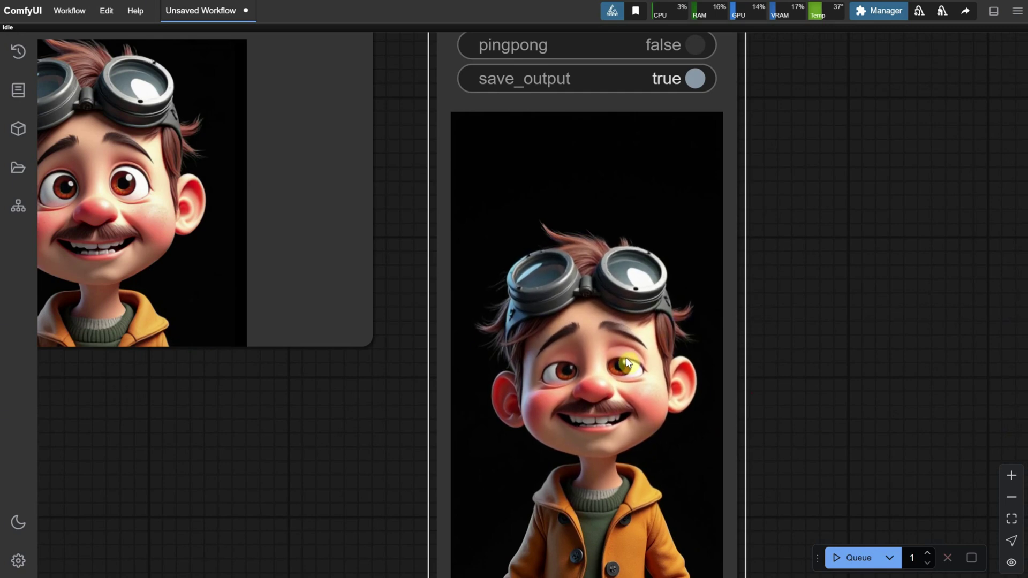
scroll(628, 363, "down", 10)
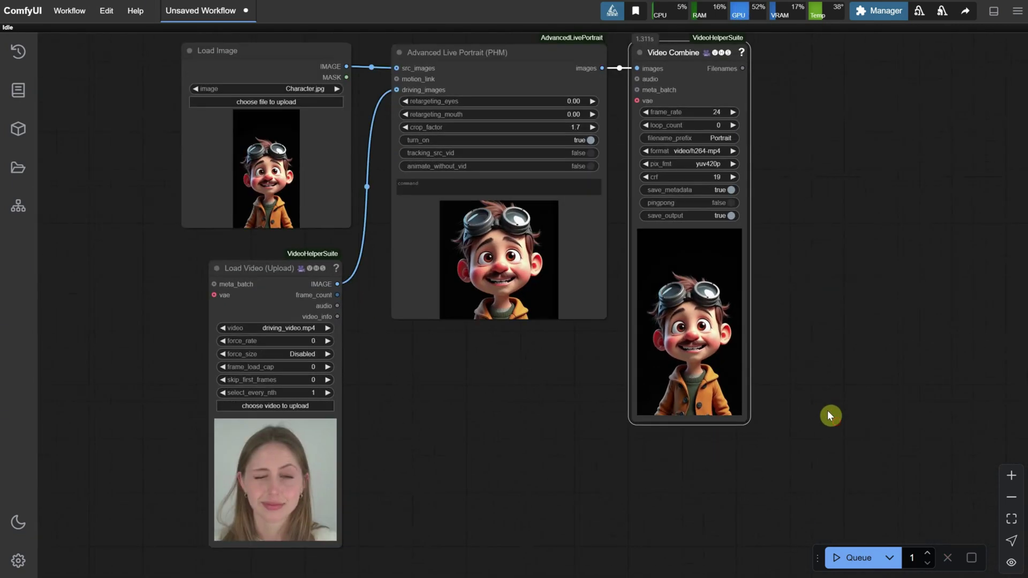
left_click_drag(818, 354, 801, 328)
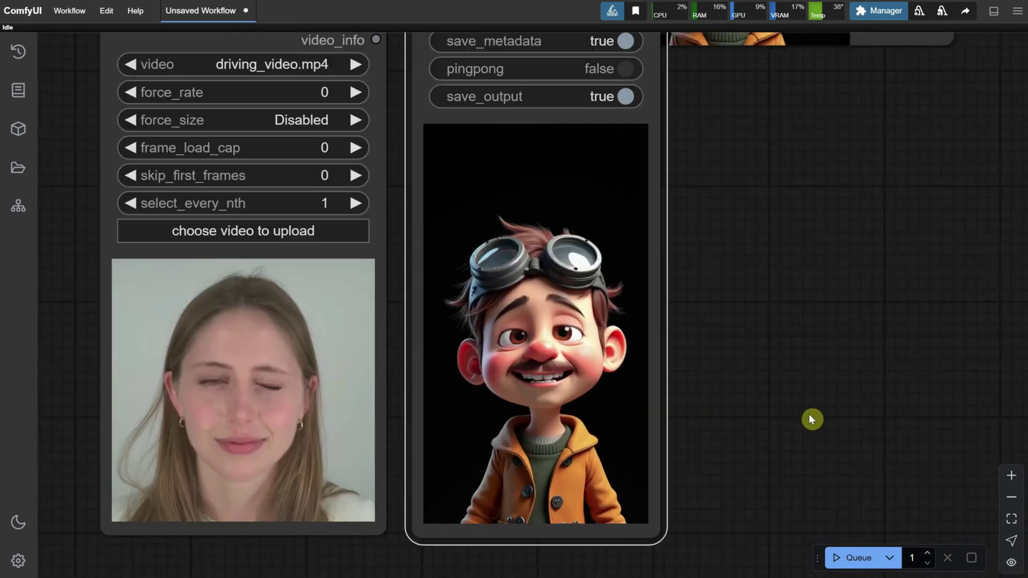
scroll(812, 417, "down", 5)
left_click(559, 272)
type("30")
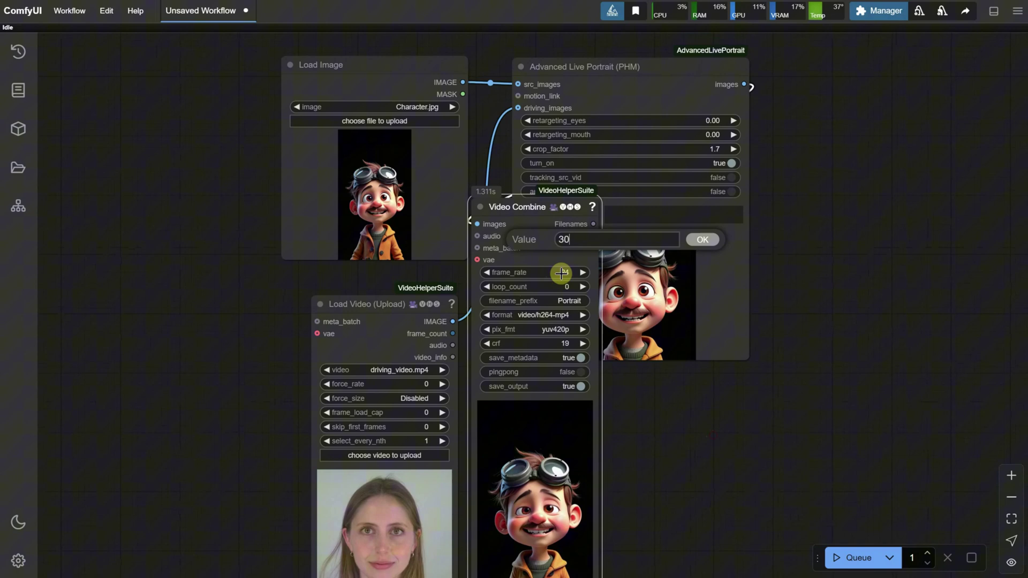
key("Return")
left_click(856, 560)
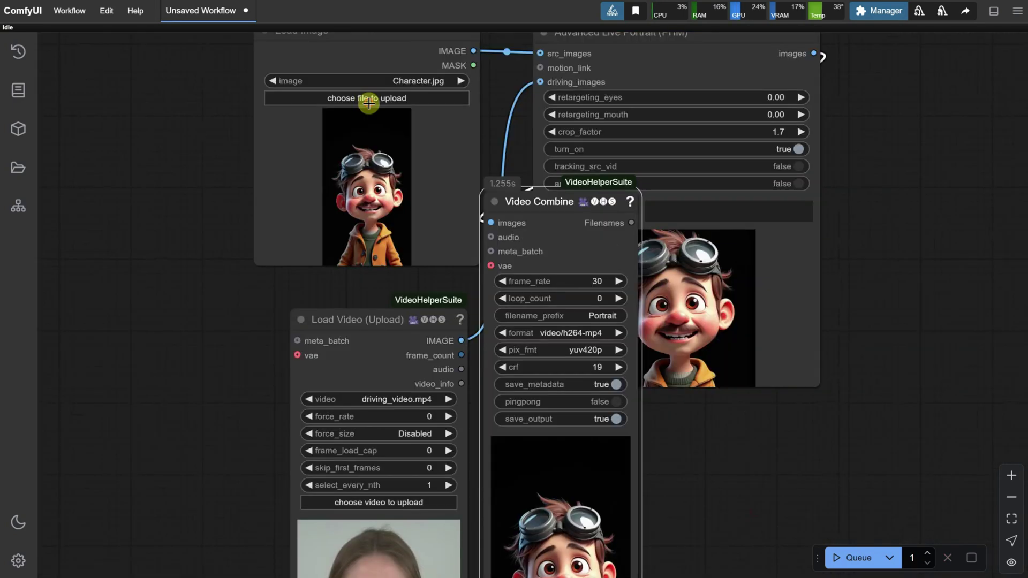
Step: Replace the source image with PortraitViking.jpg to animate the bearded viking portrait
left_click(368, 102)
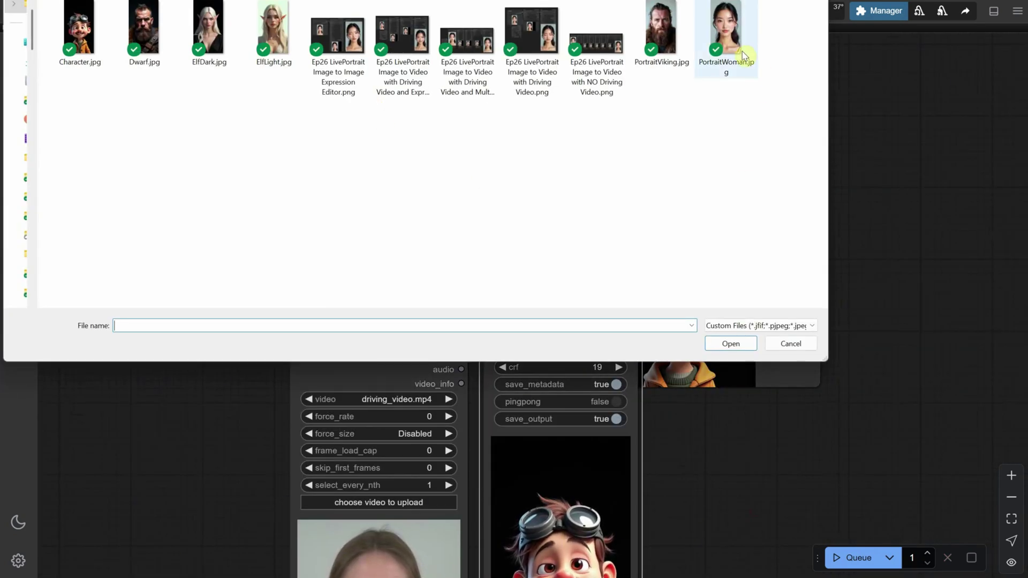
double_click(662, 32)
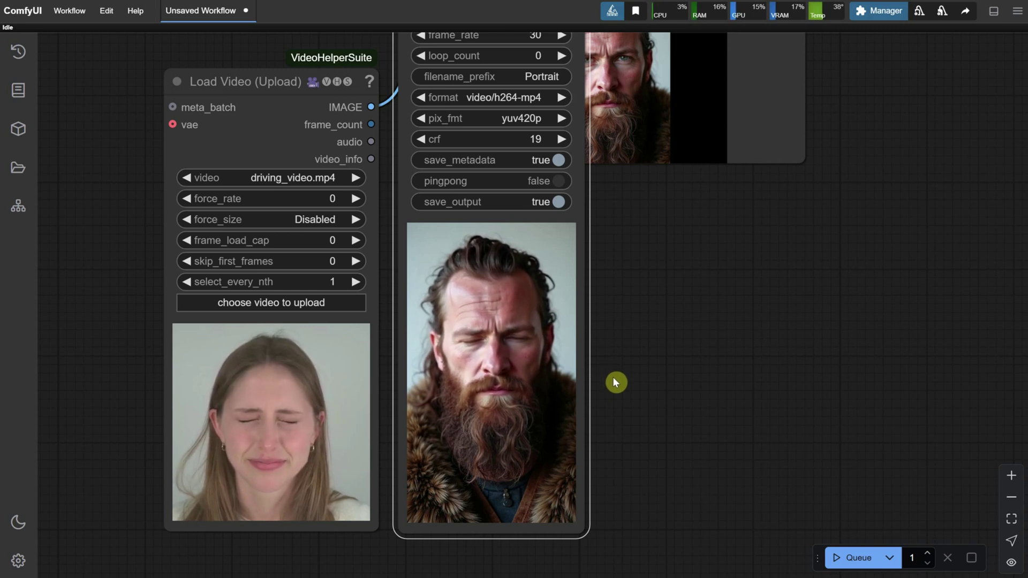
scroll(612, 377, "down", 7)
scroll(699, 353, "up", 4)
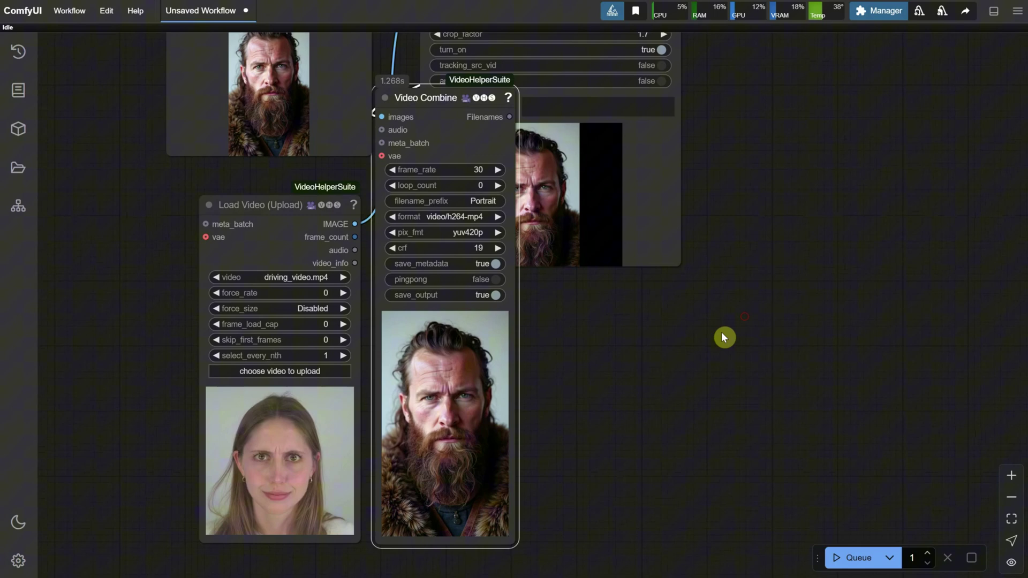
Step: Open the Ep26 Image to Image Expression Editor and Image to Video with Driving Video workflows
left_click(63, 12)
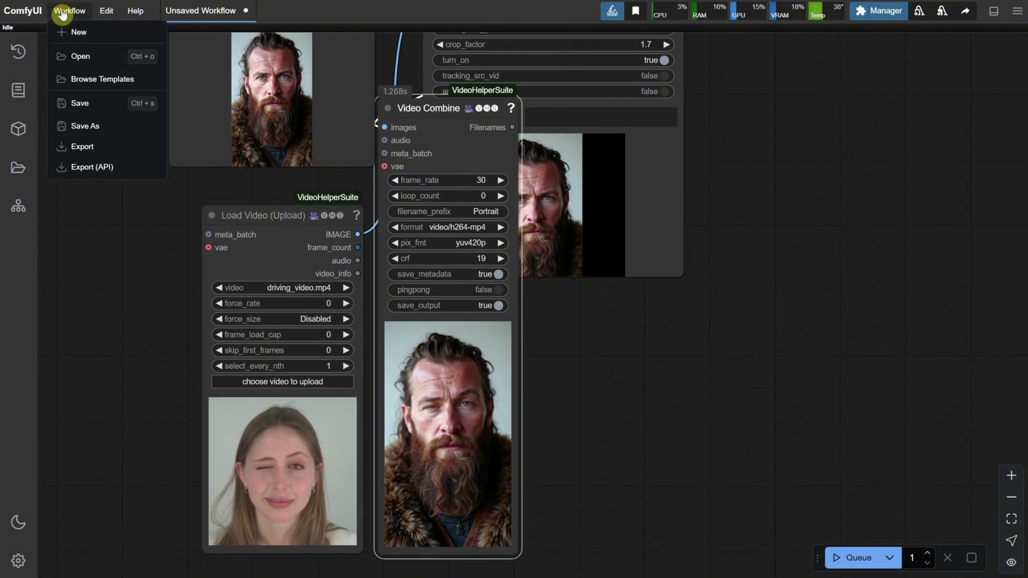
left_click(68, 56)
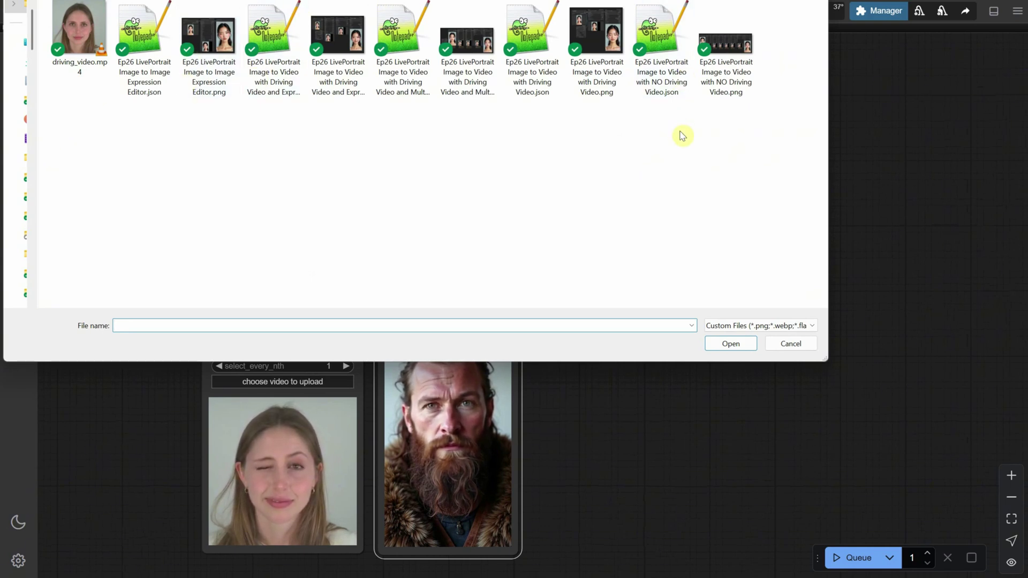
double_click(159, 74)
left_click_drag(491, 220, 821, 319)
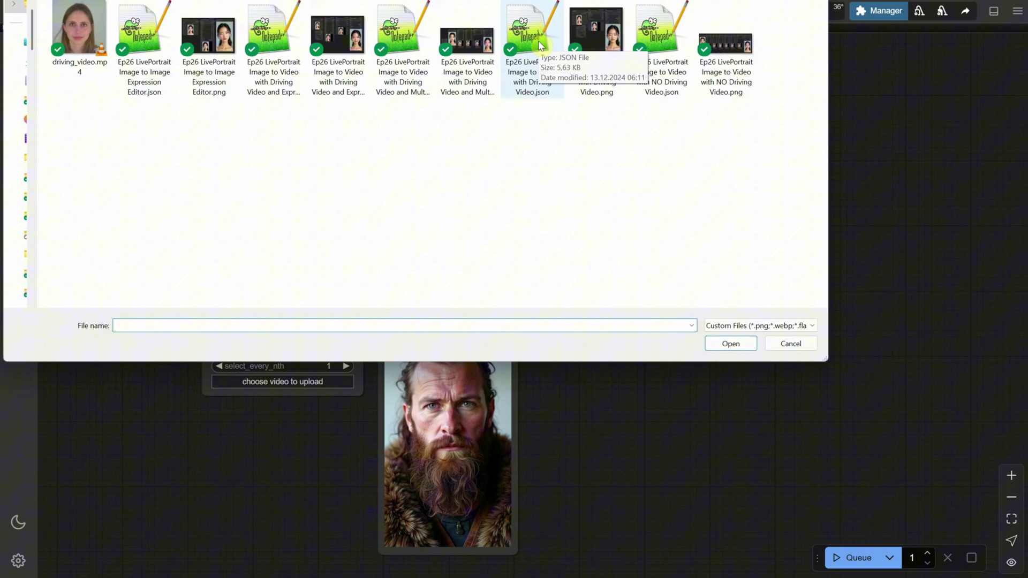
left_click(543, 64)
double_click(534, 45)
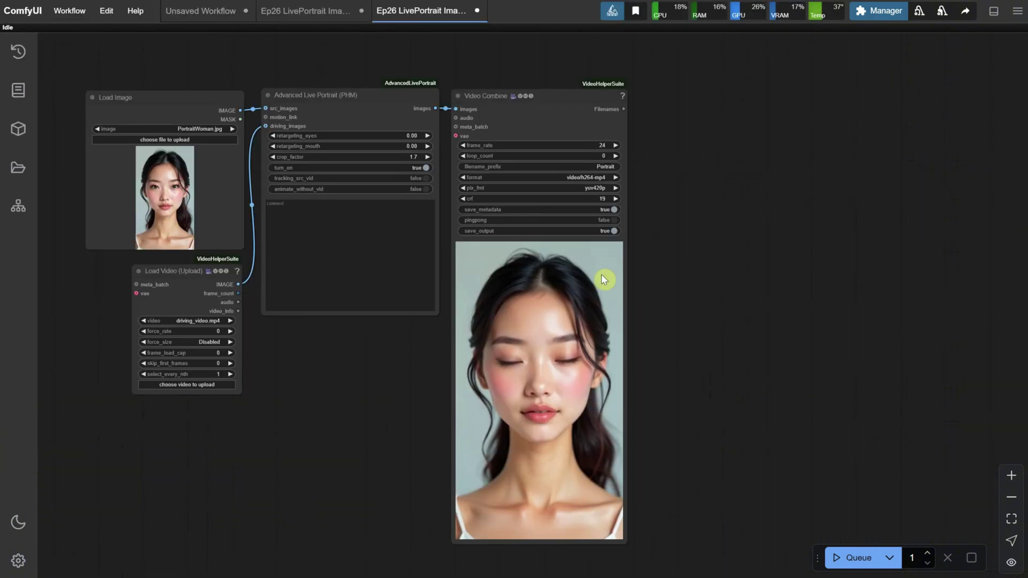
Step: Open the Ep26 workflow combining Driving Video with the Expression Editor
left_click(70, 15)
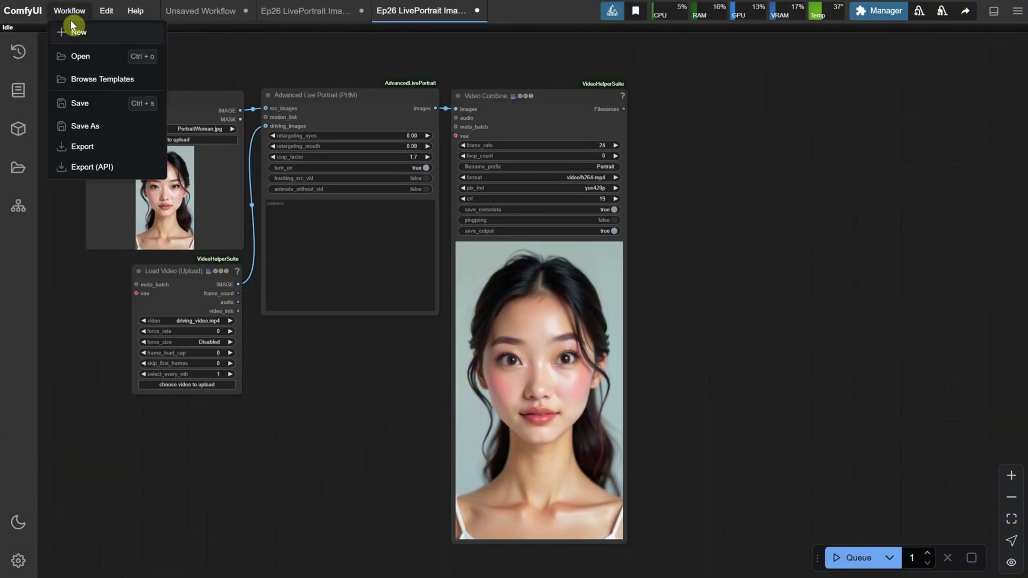
left_click(87, 59)
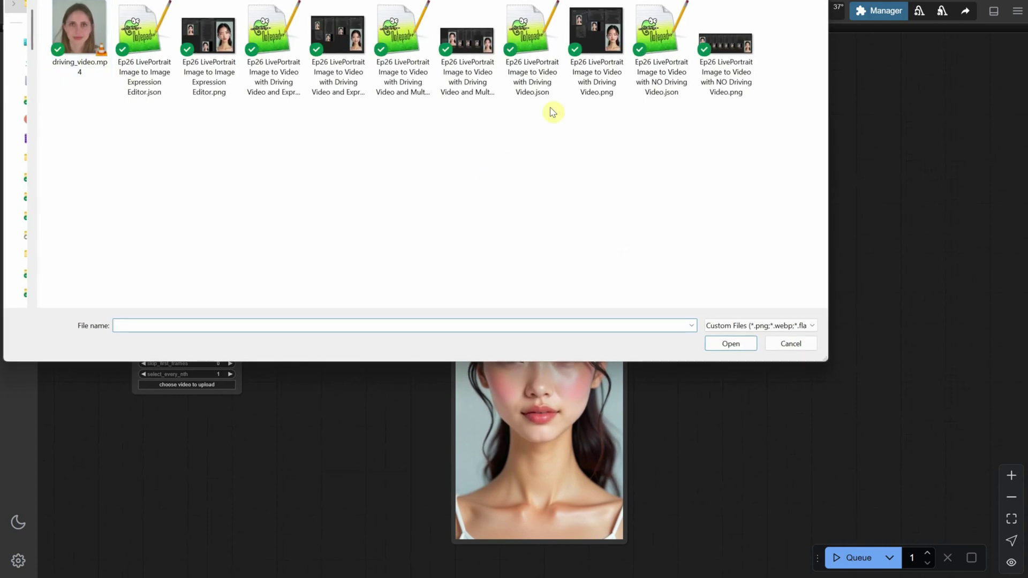
left_click(276, 59)
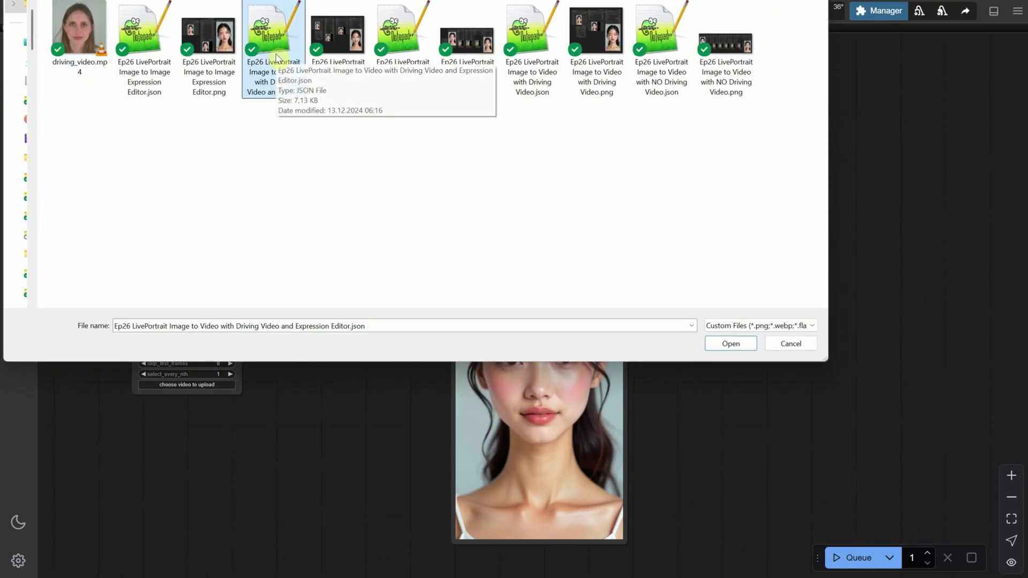
double_click(276, 59)
left_click(404, 127)
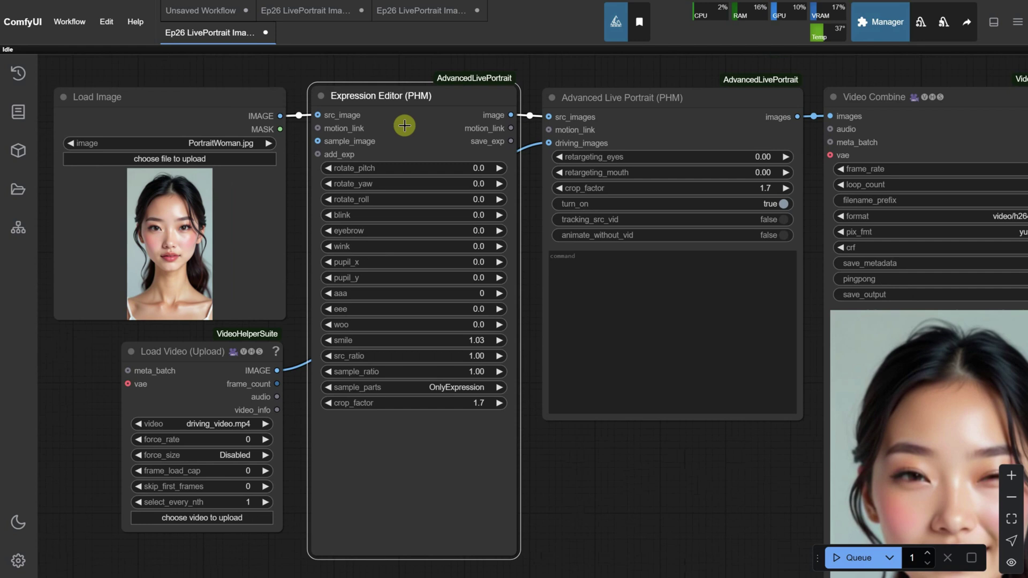
Step: Run the loaded workflow, then load a different driving video into Load Video
key("ctrl+Return")
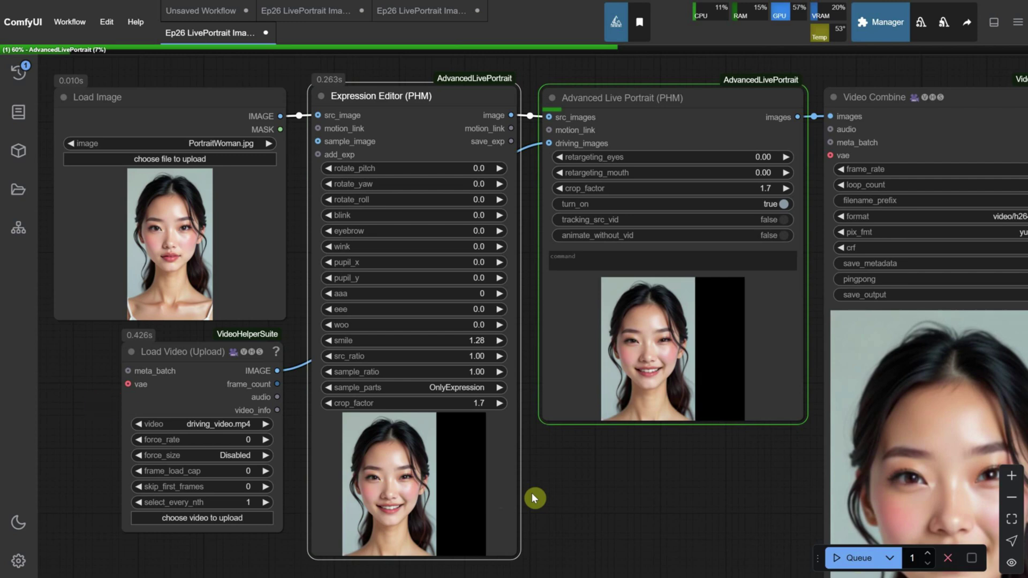
scroll(612, 484, "down", 3)
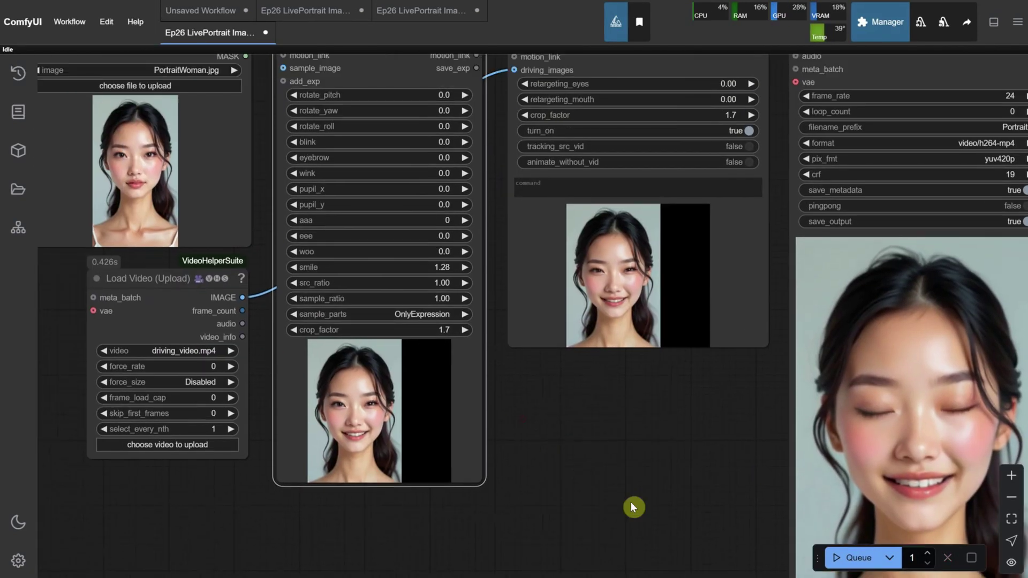
scroll(631, 502, "up", 2)
left_click(214, 446)
double_click(85, 41)
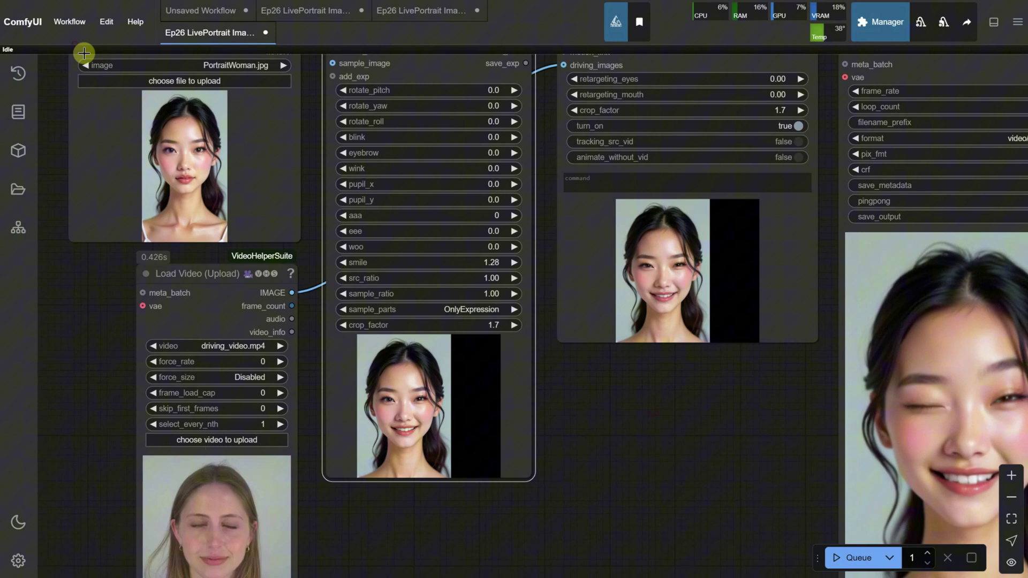
left_click_drag(613, 440, 603, 498)
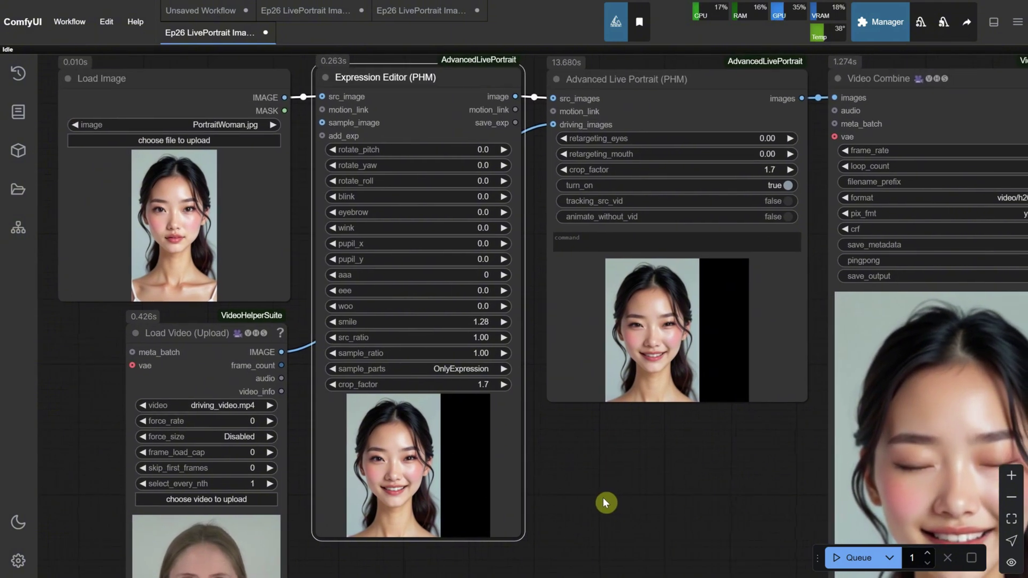
Step: Set the Expression Editor smile to 0.00 and blink to -20.0, then rerun the workflow
left_click_drag(487, 321, 491, 320)
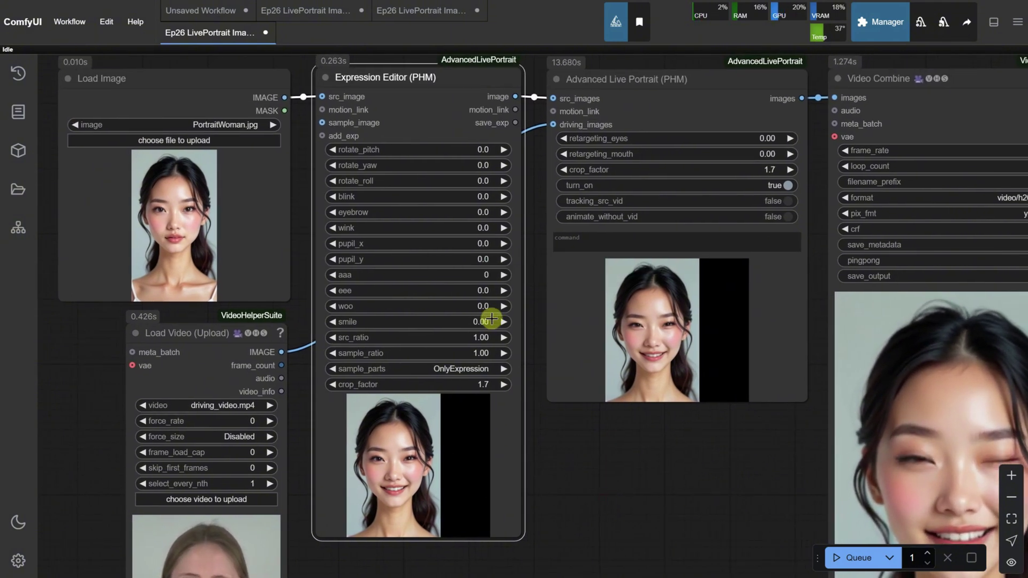
left_click_drag(479, 197, 310, 185)
left_click(852, 558)
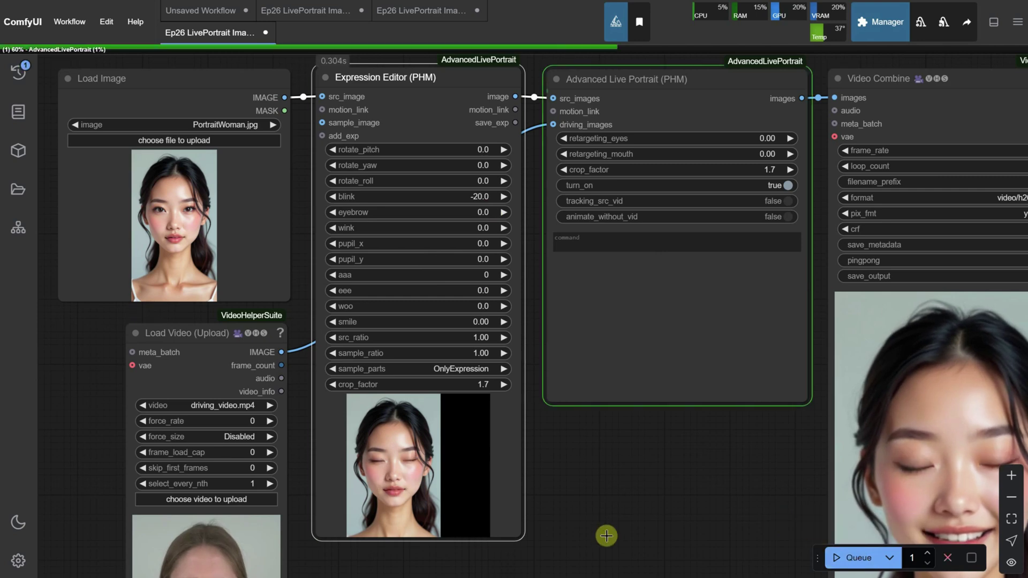
scroll(653, 459, "right", 5)
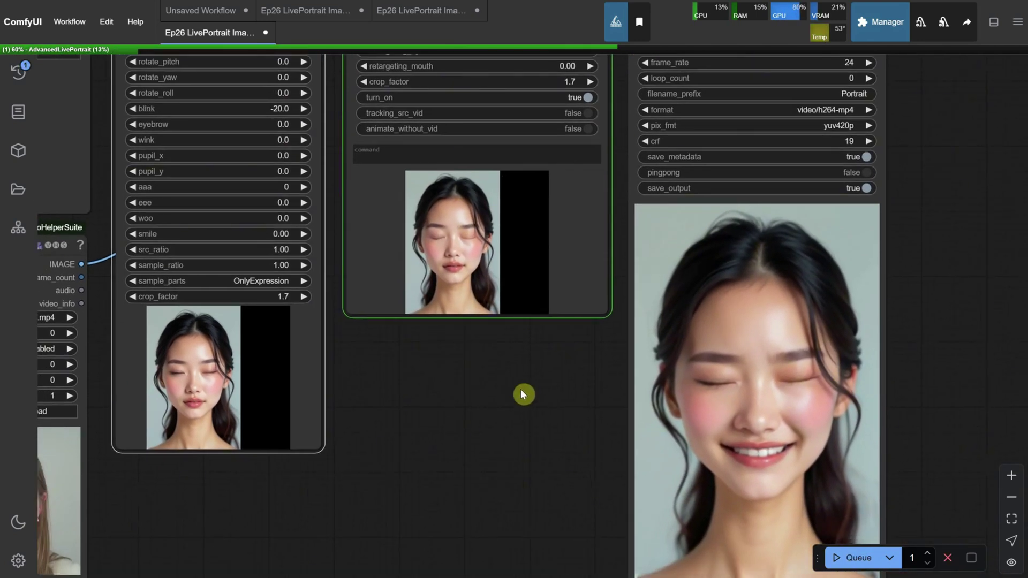
scroll(525, 385, "down", 3)
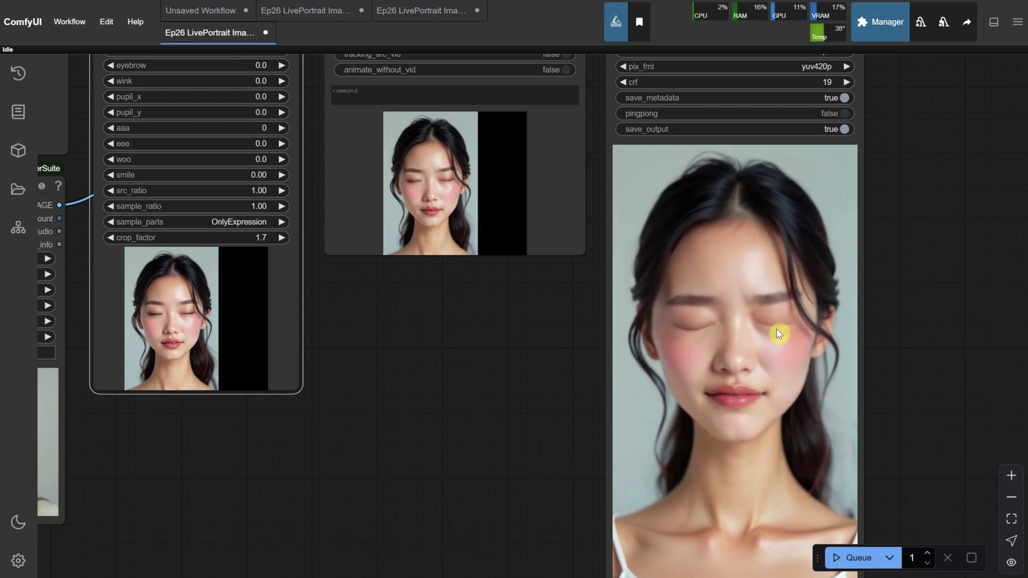
scroll(493, 375, "down", 3)
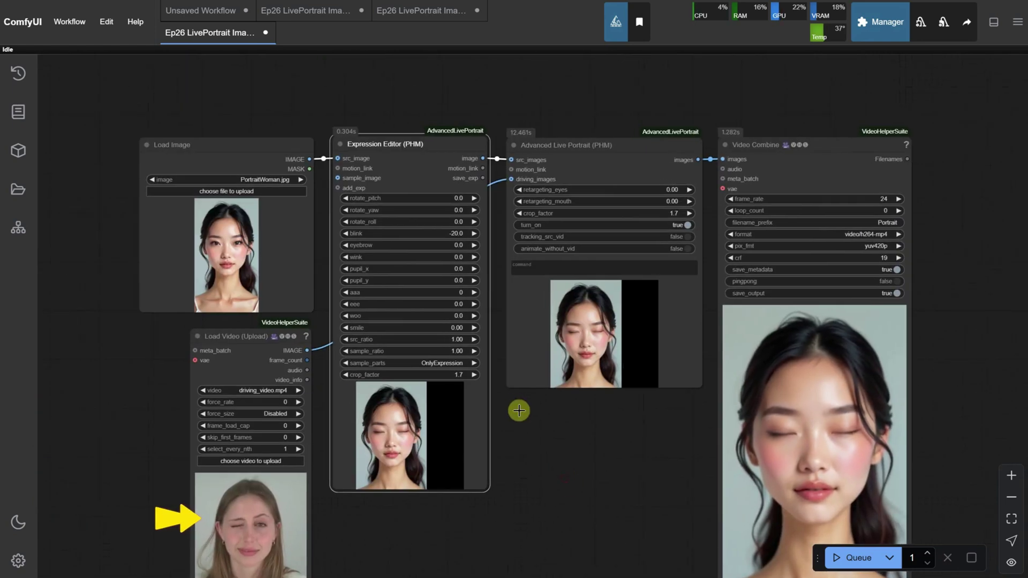
scroll(332, 458, "up", 1)
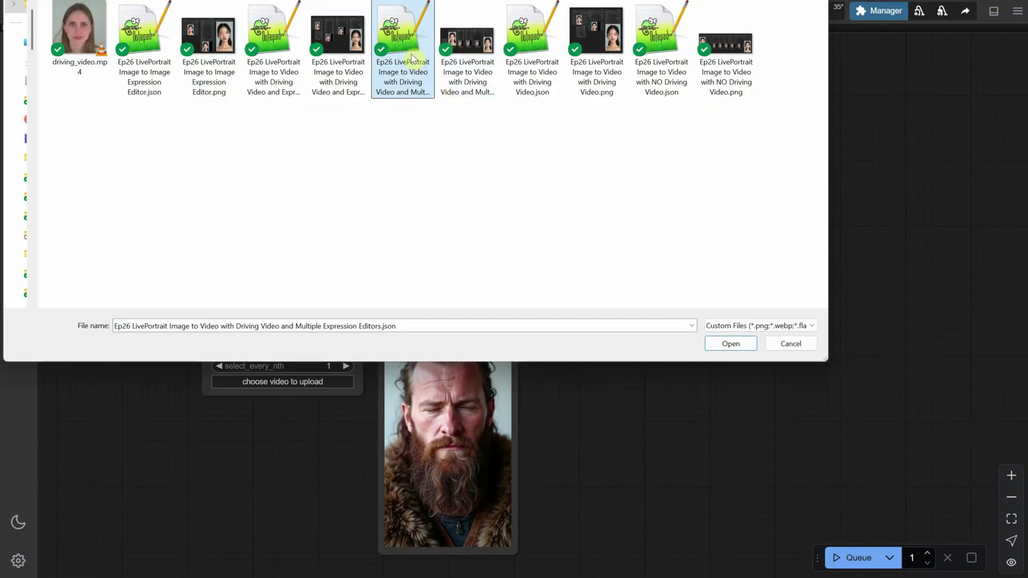
Step: Open the Ep26 Driving Video and Multiple Expression Editors workflow file
double_click(408, 49)
scroll(498, 515, "down", 2)
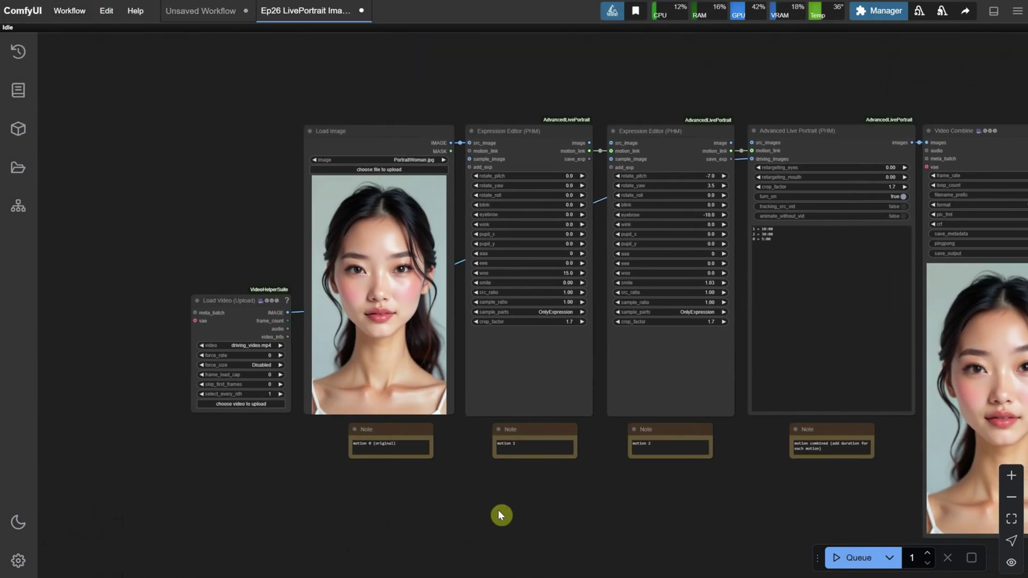
scroll(285, 449, "up", 5)
Step: Load driving_video.mp4 into Load Video and look over the Expression Editor and motion command nodes
left_click(224, 353)
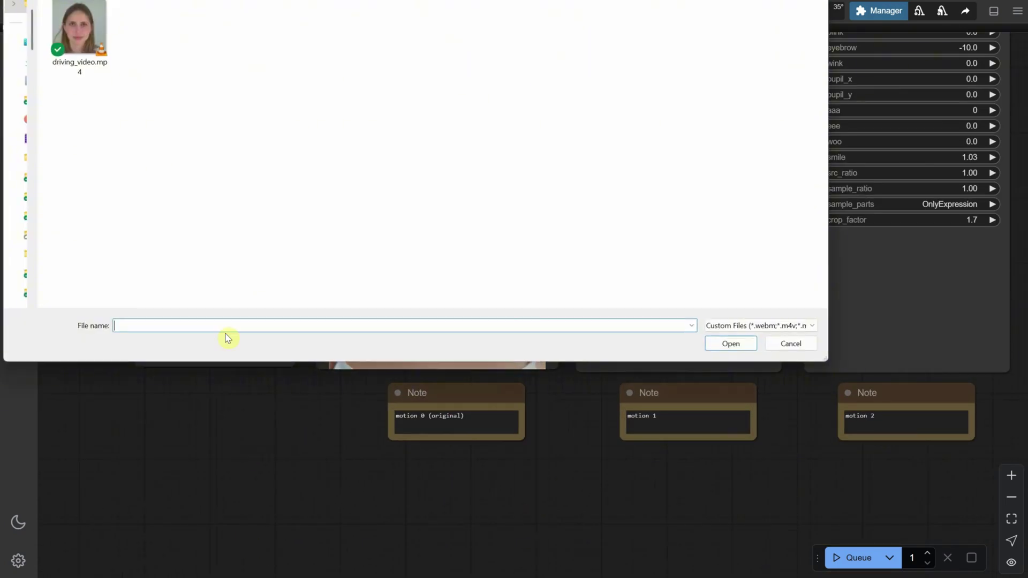
double_click(80, 37)
left_click_drag(337, 478, 329, 557)
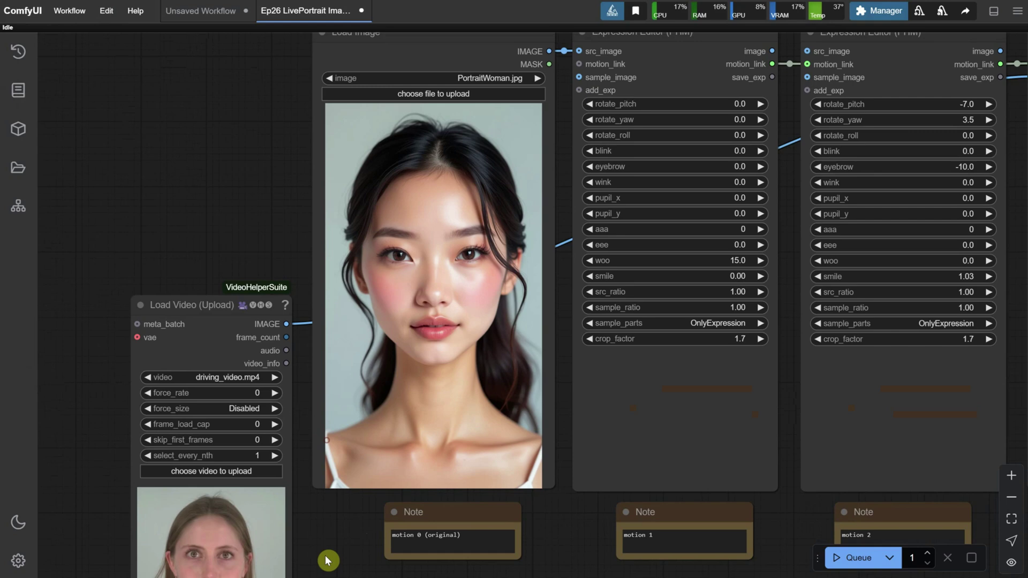
scroll(243, 156, "down", 1)
left_click_drag(243, 156, 163, 171)
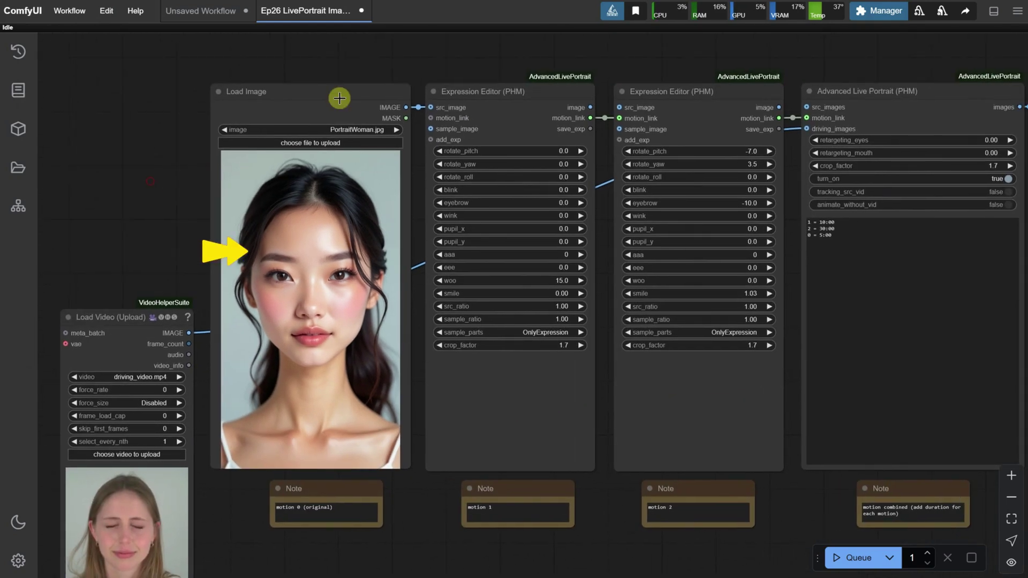
scroll(475, 260, "up", 1)
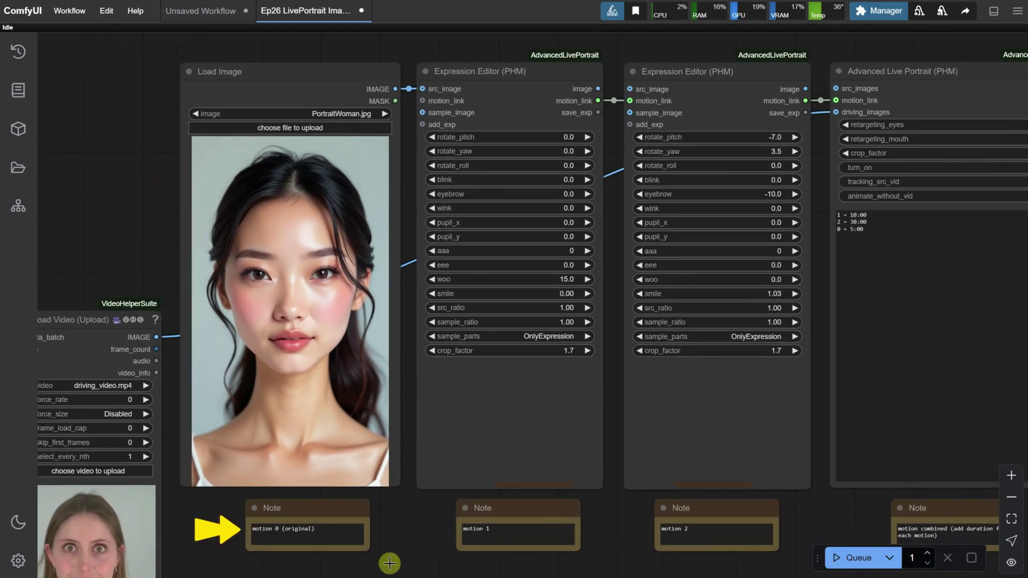
scroll(376, 525, "up", 1)
left_click_drag(401, 534, 420, 503)
scroll(619, 542, "up", 1)
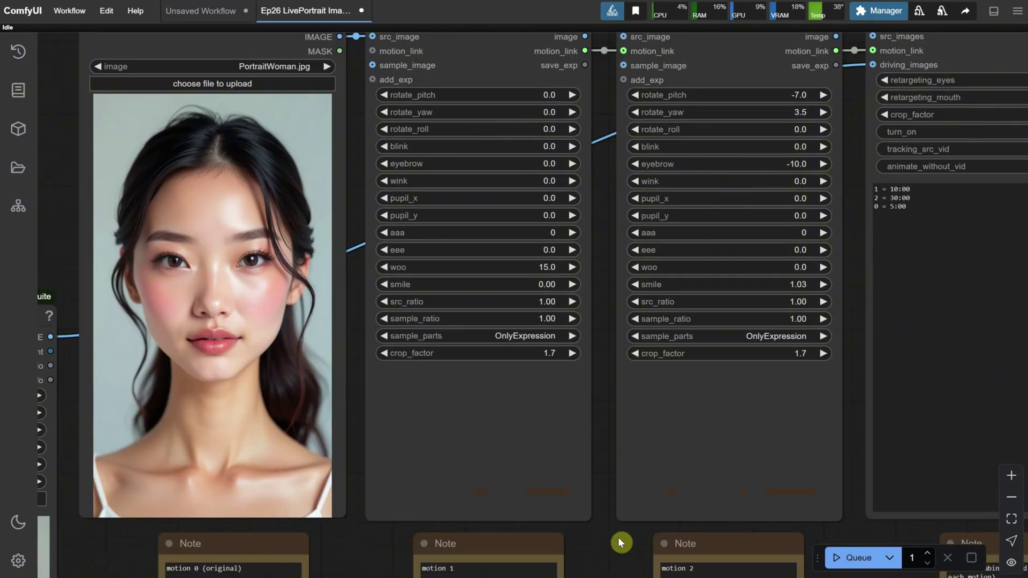
scroll(482, 94, "right", 3)
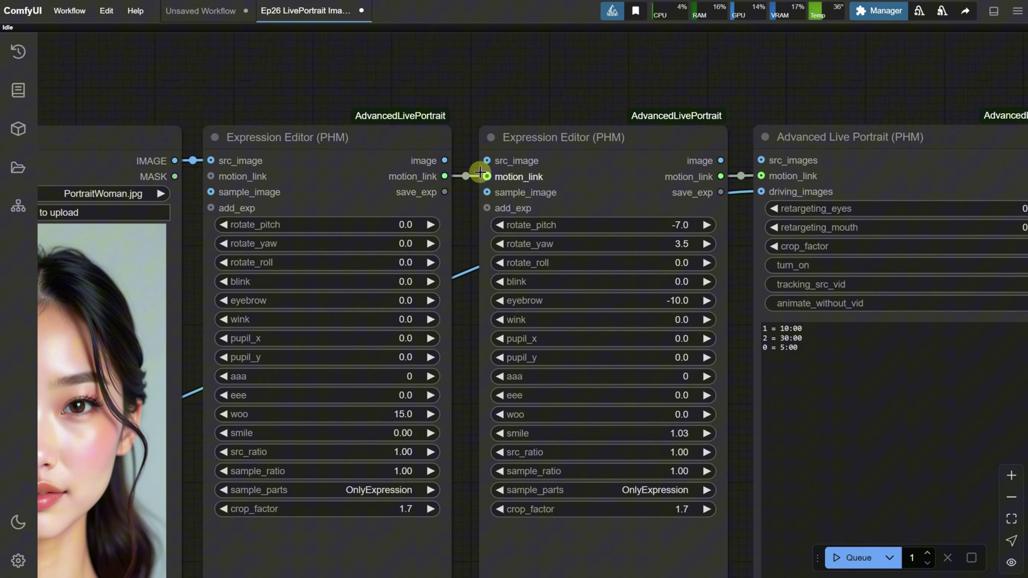
scroll(834, 107, "right", 6)
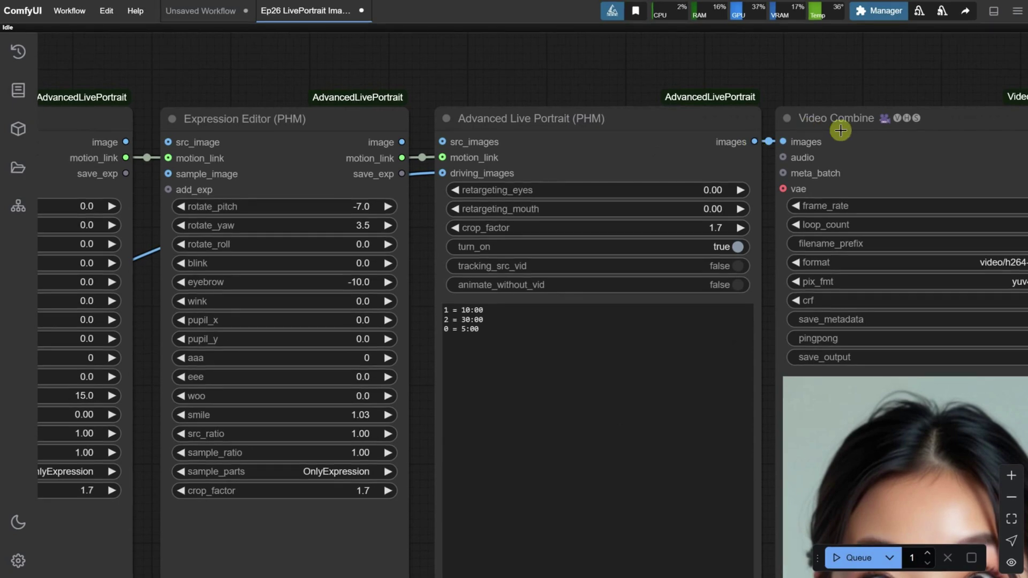
scroll(728, 134, "down", 3)
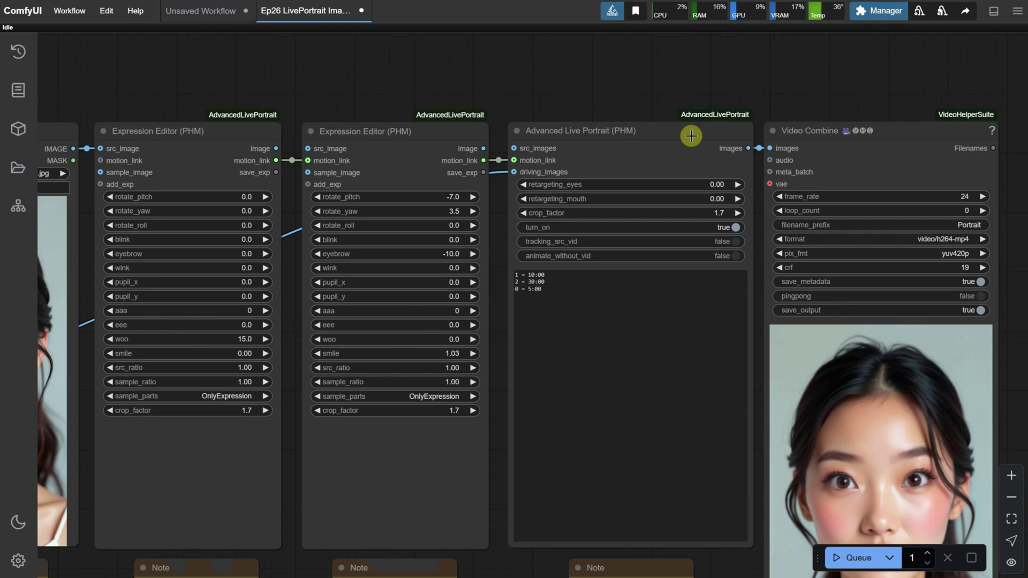
scroll(691, 136, "down", 2)
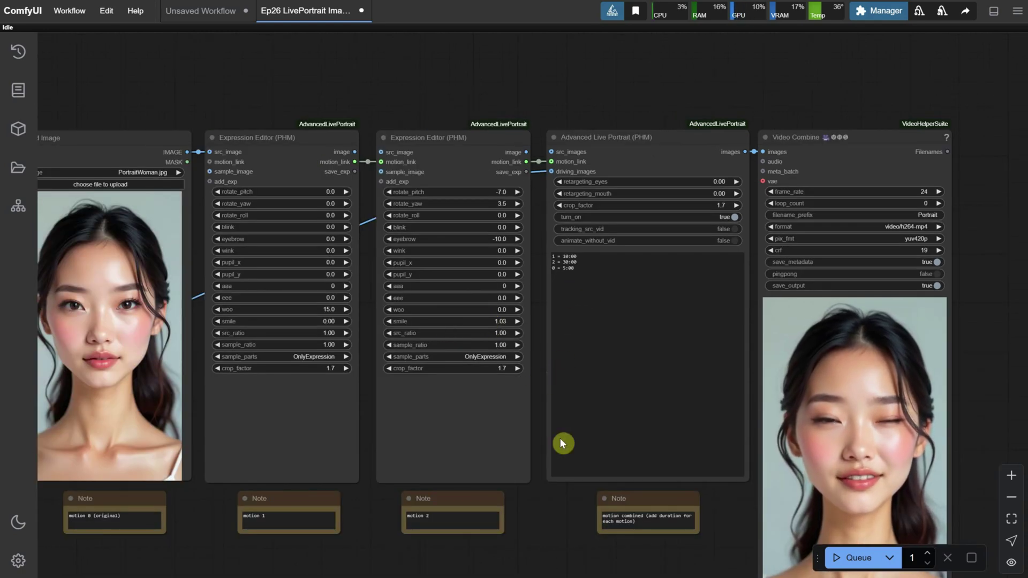
scroll(575, 67, "up", 5)
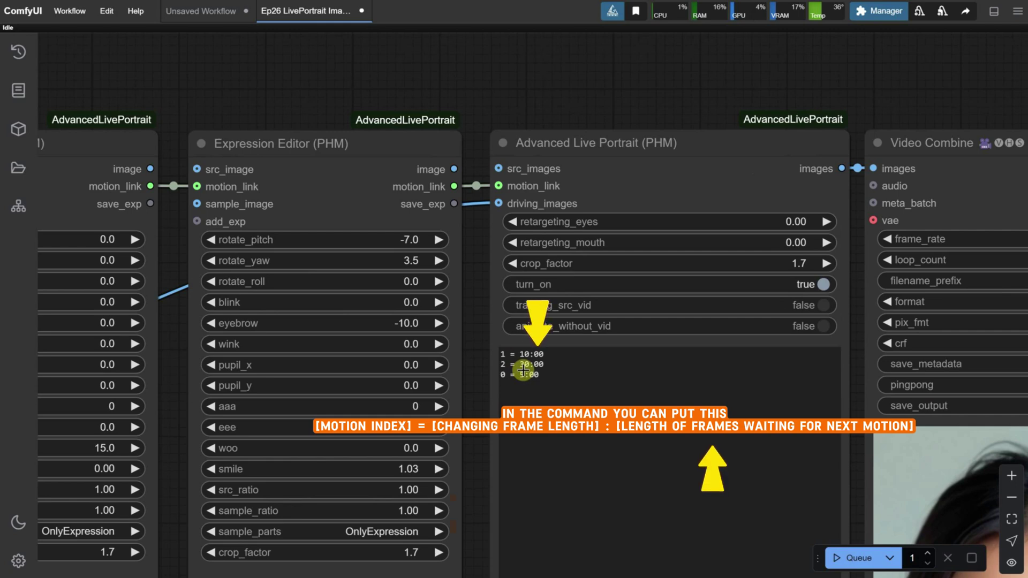
Step: Run the workflow and review each Expression Editor preview and the Video Combine animation
scroll(523, 369, "down", 5)
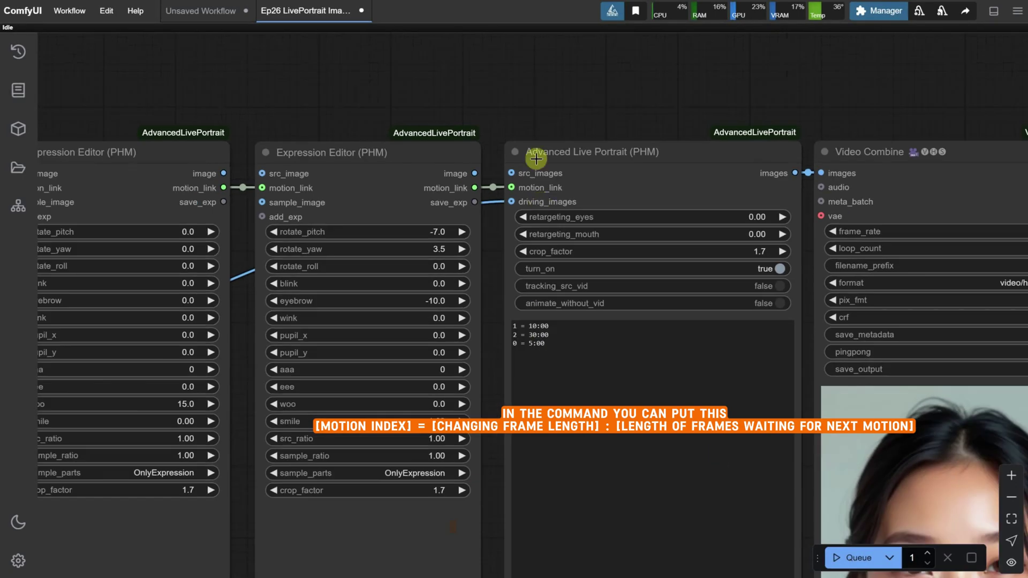
key("ctrl+Return")
scroll(280, 475, "up", 5)
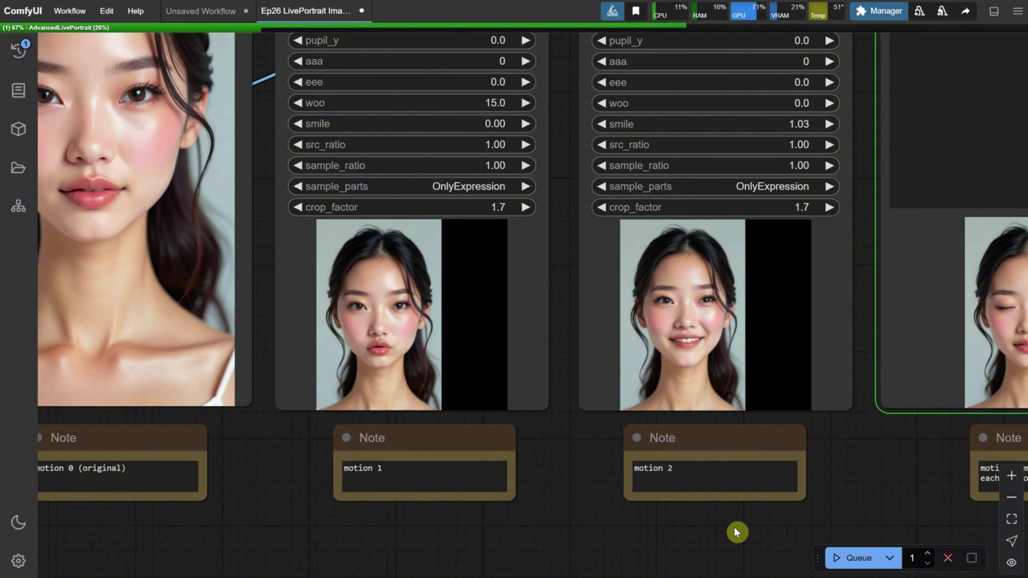
left_click_drag(734, 532, 454, 546)
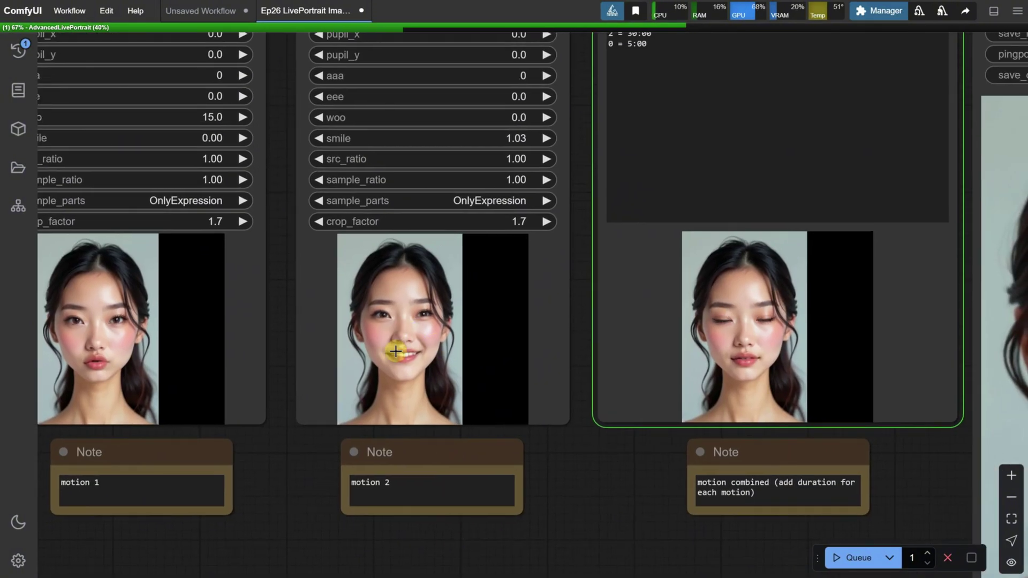
scroll(585, 489, "down", 3)
scroll(608, 505, "up", 1)
left_click(514, 496)
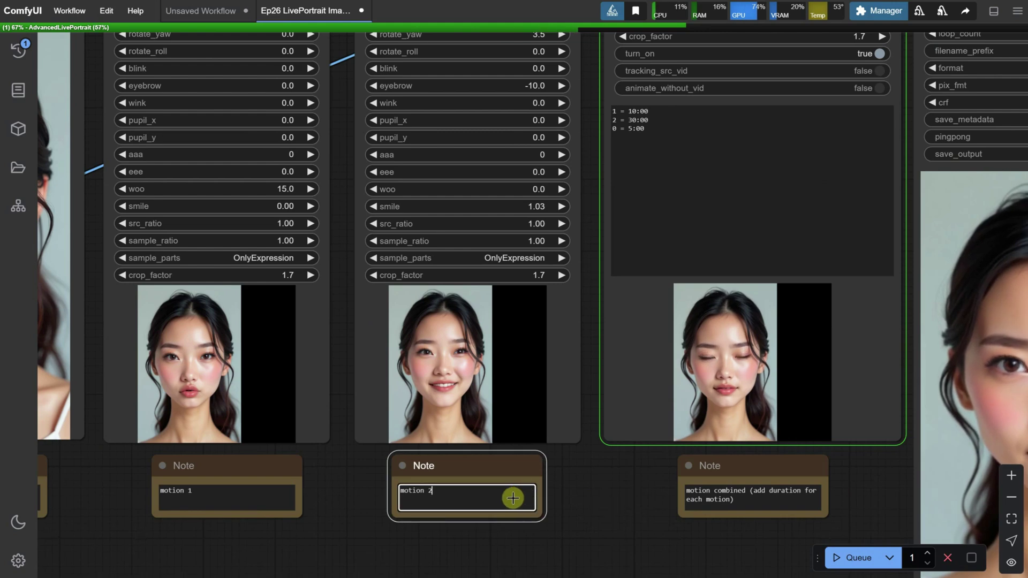
scroll(619, 506, "down", 2)
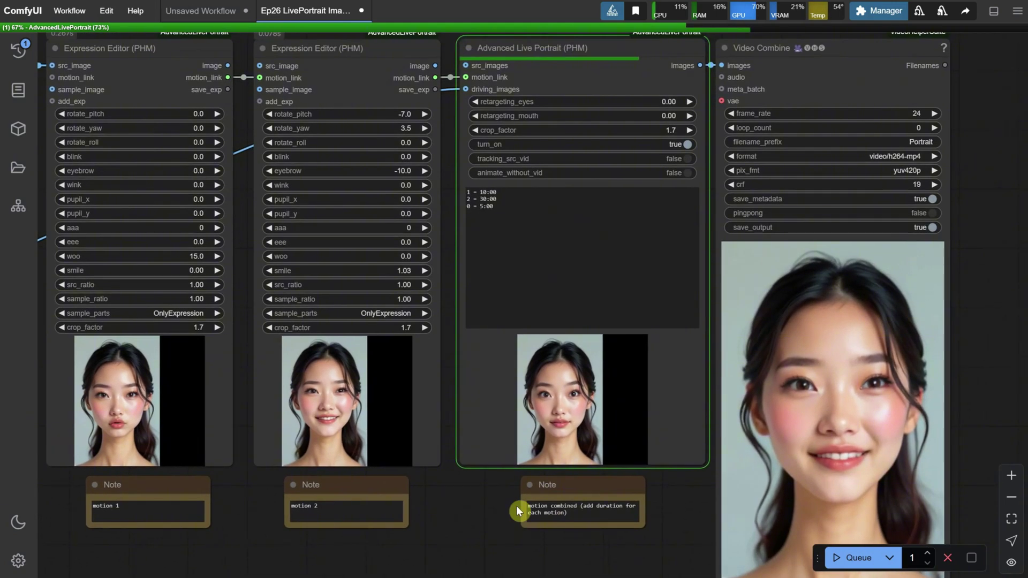
left_click_drag(517, 508, 438, 509)
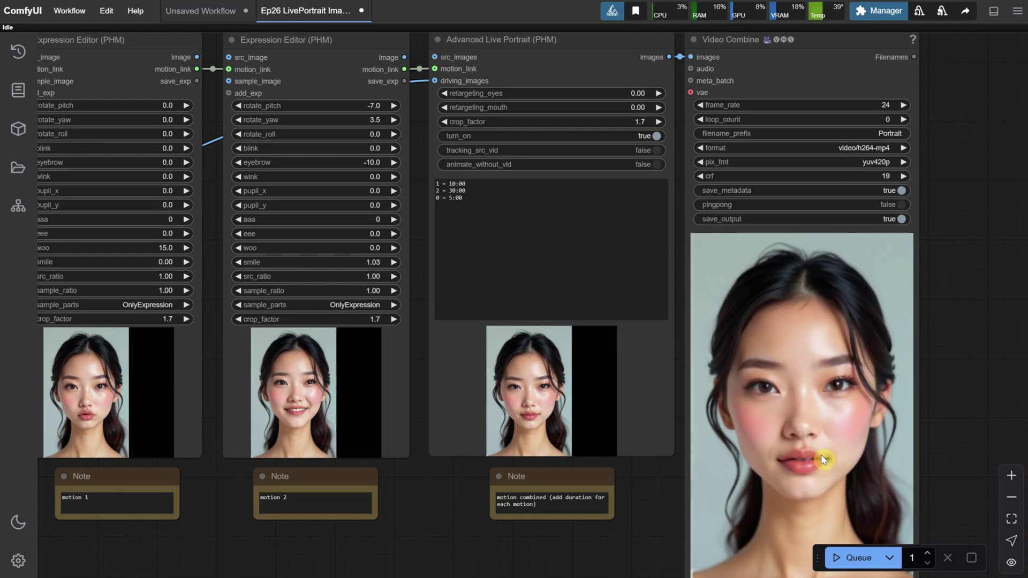
scroll(926, 336, "down", 5)
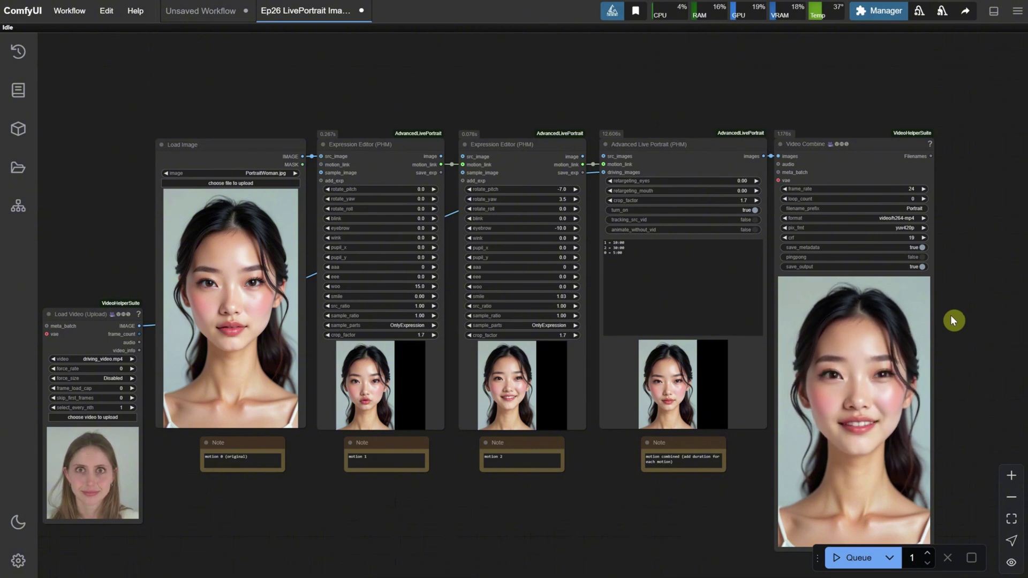
Step: Open 'Ep26 LivePortrait Image to Video with NO Driving Video.json' from the Workflow menu
left_click(70, 12)
left_click(69, 55)
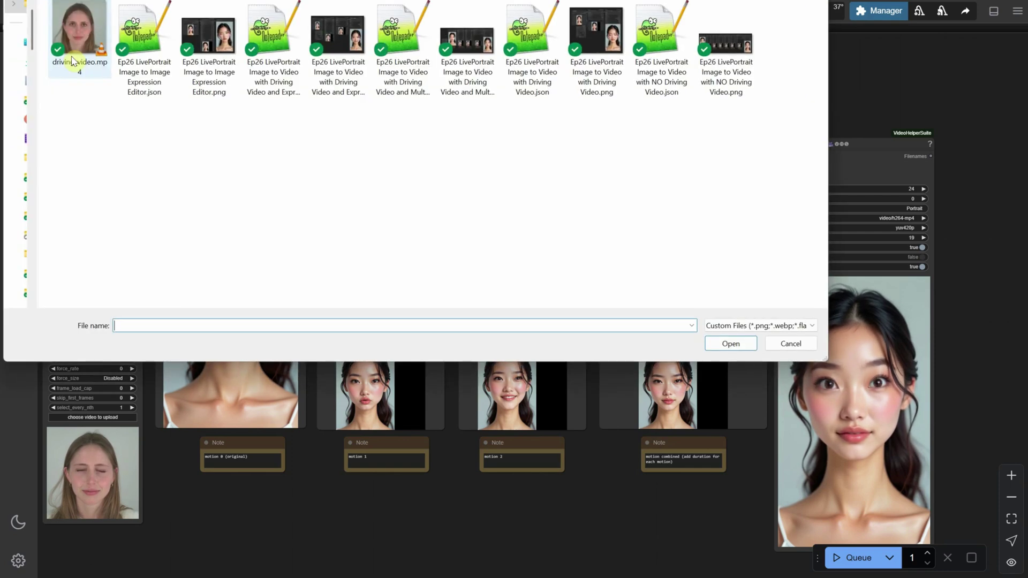
left_click(663, 64)
double_click(664, 63)
scroll(316, 489, "up", 5)
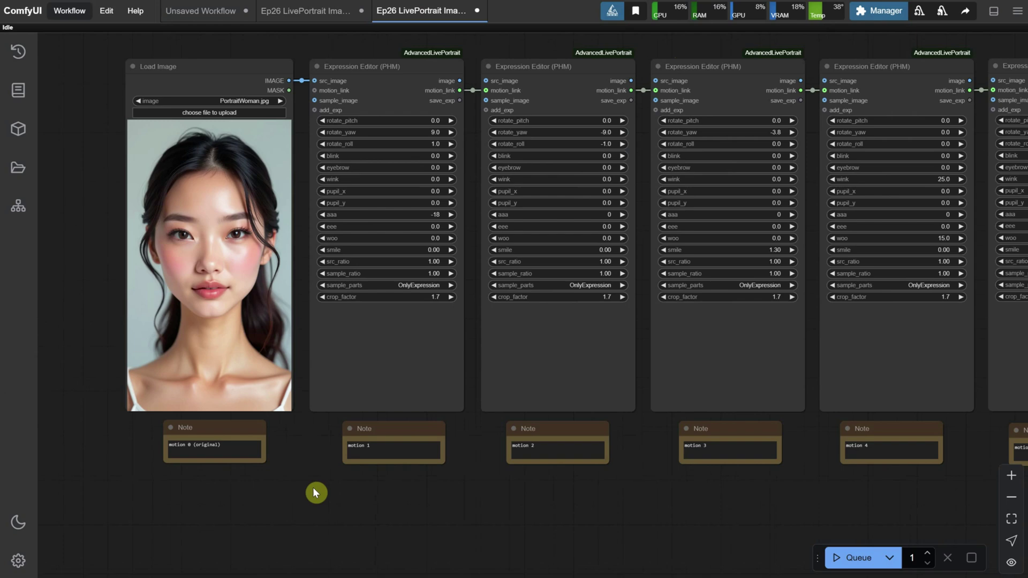
scroll(295, 454, "down", 4)
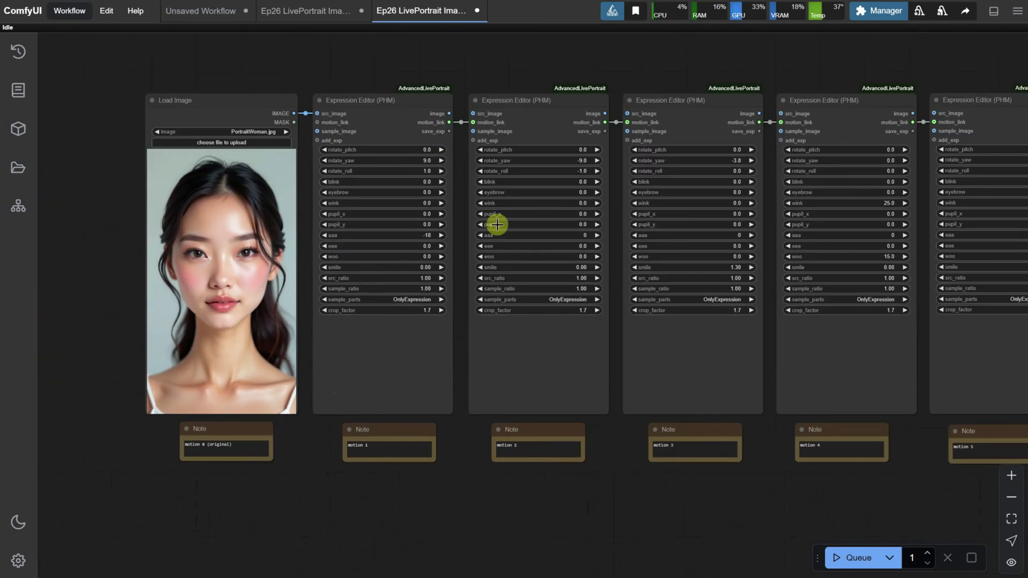
scroll(739, 83, "up", 5)
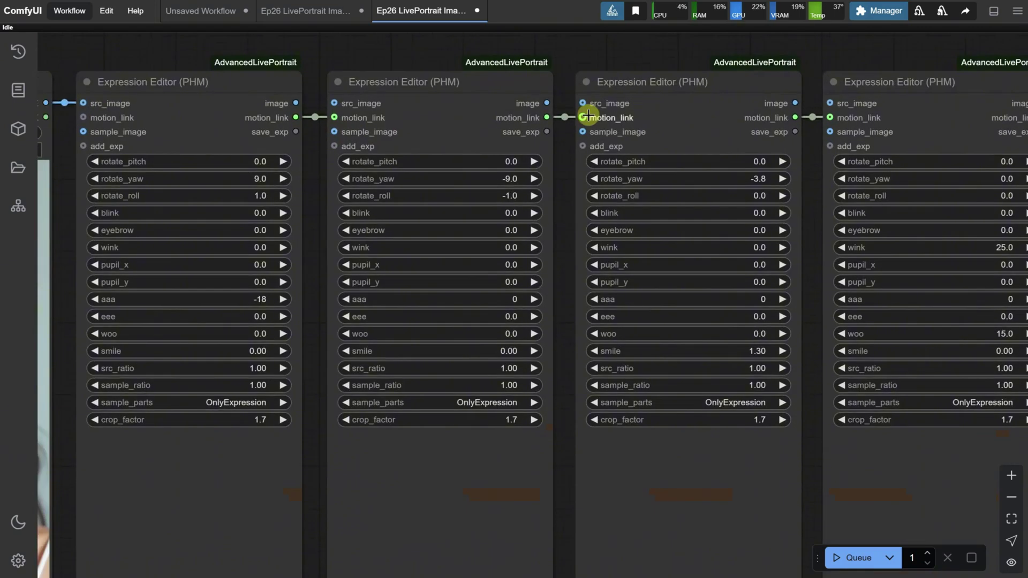
left_click_drag(838, 62, 442, 96)
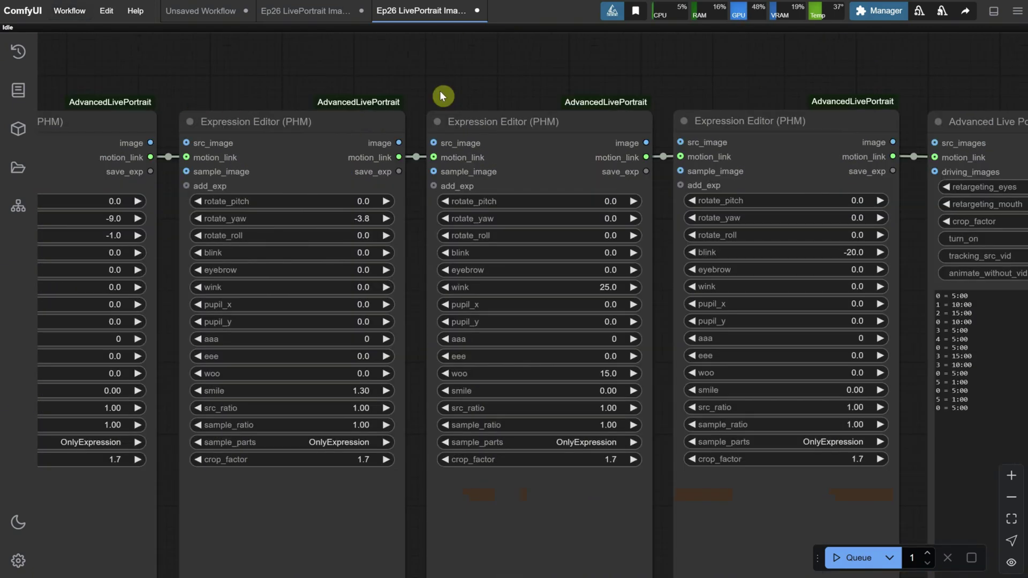
scroll(471, 204, "down", 5)
scroll(265, 487, "up", 2)
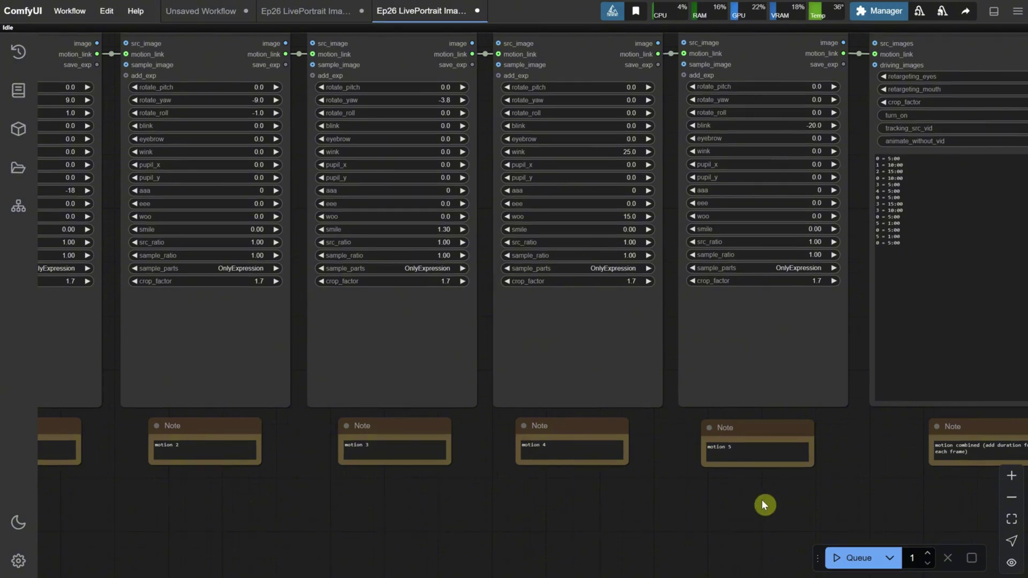
scroll(666, 545, "down", 3)
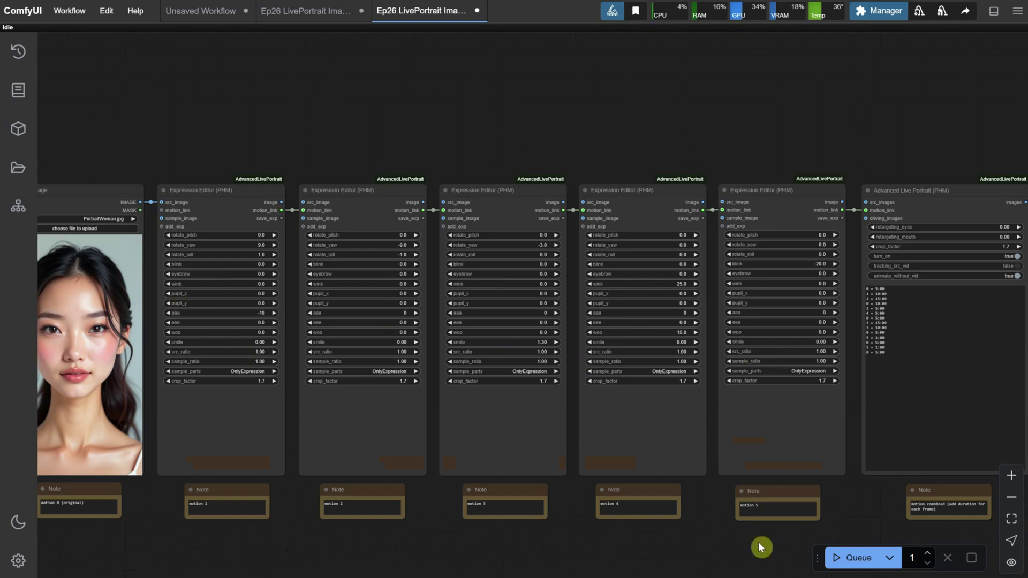
left_click_drag(761, 548, 543, 549)
scroll(569, 256, "up", 5)
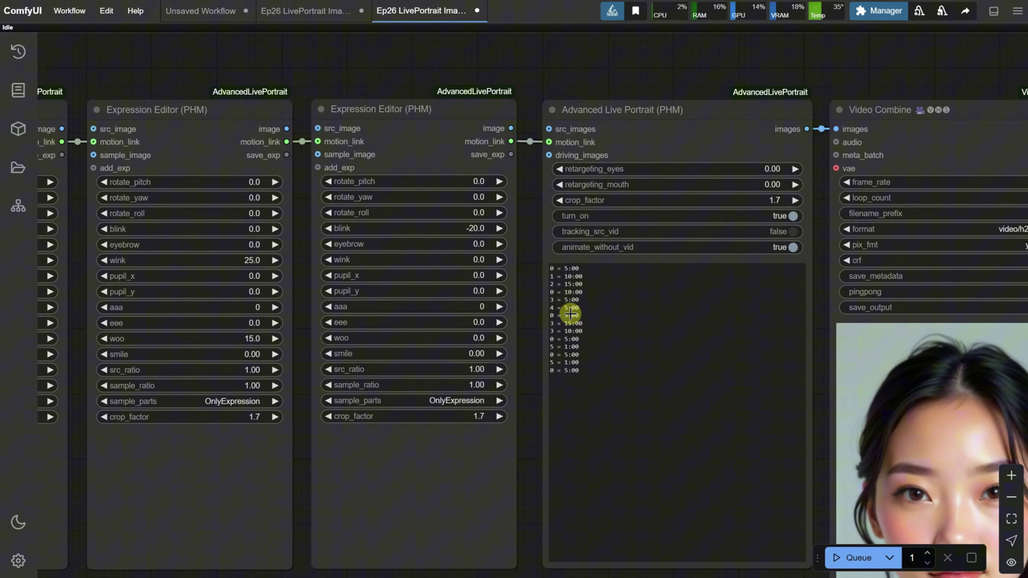
Step: Run the NO Driving Video workflow and inspect the smiling woman's combined-motion video in Video Combine
left_click(853, 557)
scroll(435, 144, "down", 5)
scroll(431, 214, "down", 6)
scroll(450, 314, "up", 8)
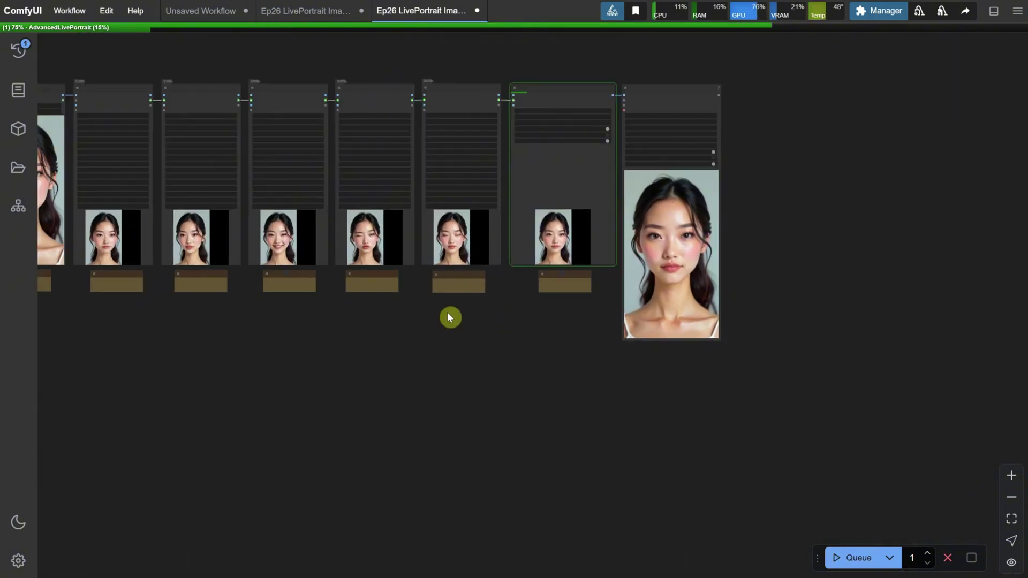
left_click_drag(513, 299, 466, 416)
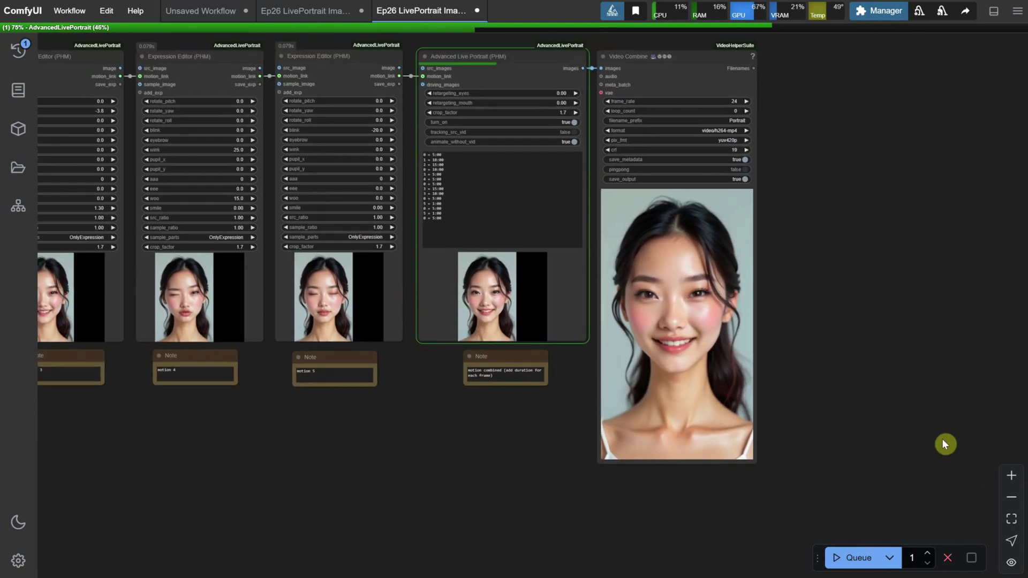
scroll(844, 278, "up", 6)
scroll(832, 266, "down", 1)
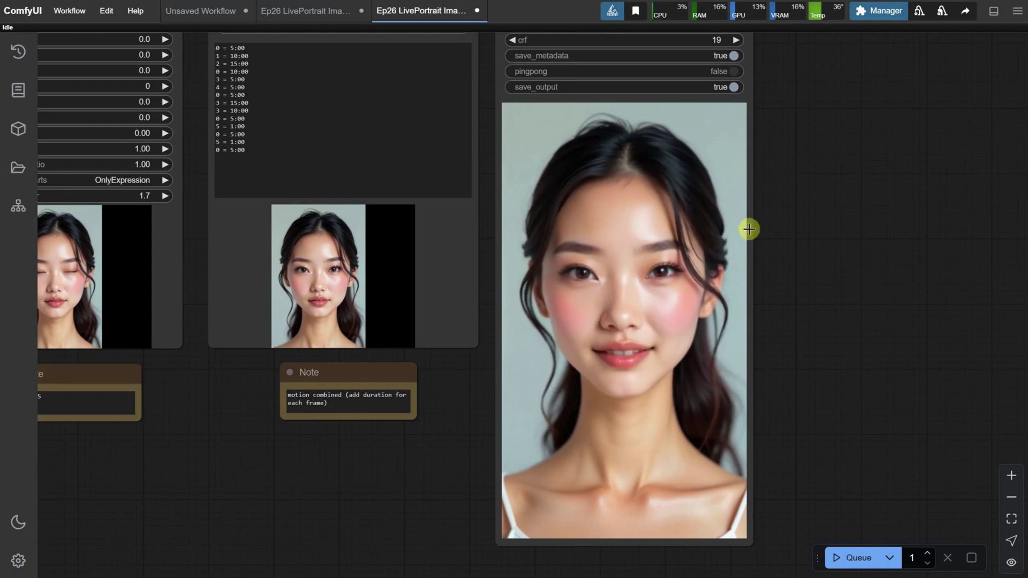
scroll(577, 286, "down", 3)
scroll(361, 503, "left", 10)
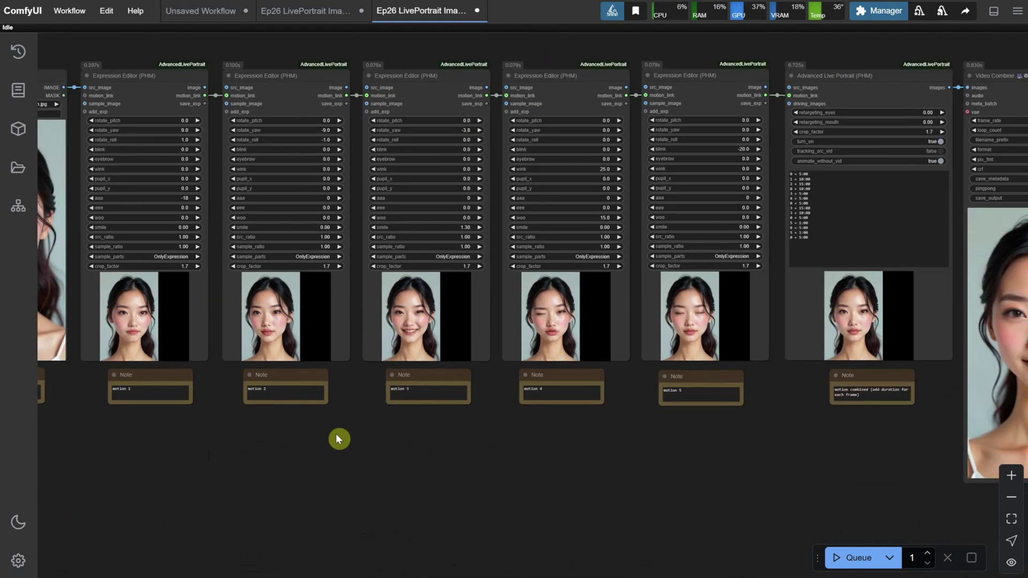
scroll(433, 104, "up", 6)
scroll(431, 103, "up", 2)
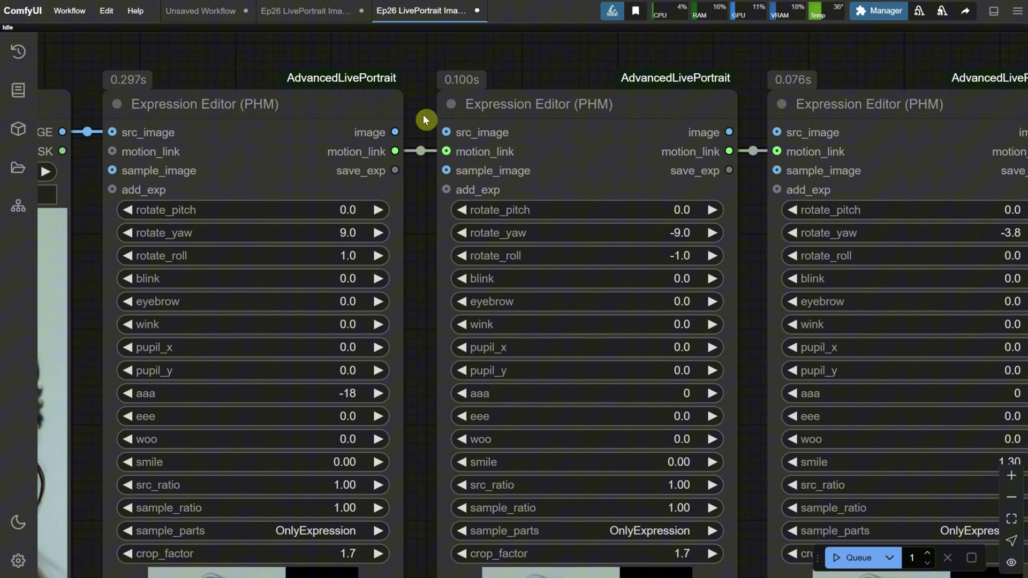
Step: Set motion 1's rotate_yaw to 0, and motion 2's yaw 0, roll 0, pitch 3
left_click(349, 232)
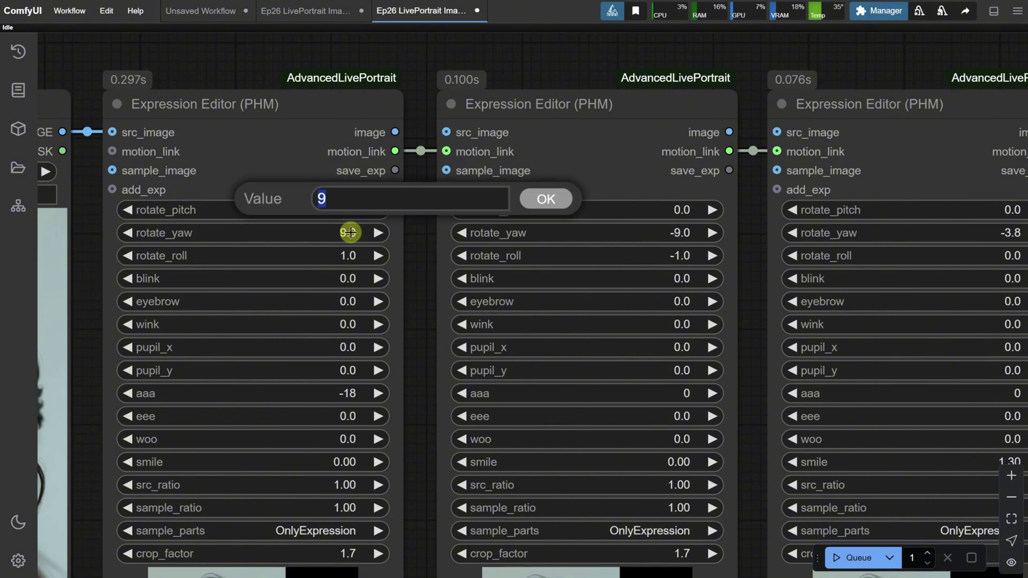
type("0")
key("Return")
left_click(672, 230)
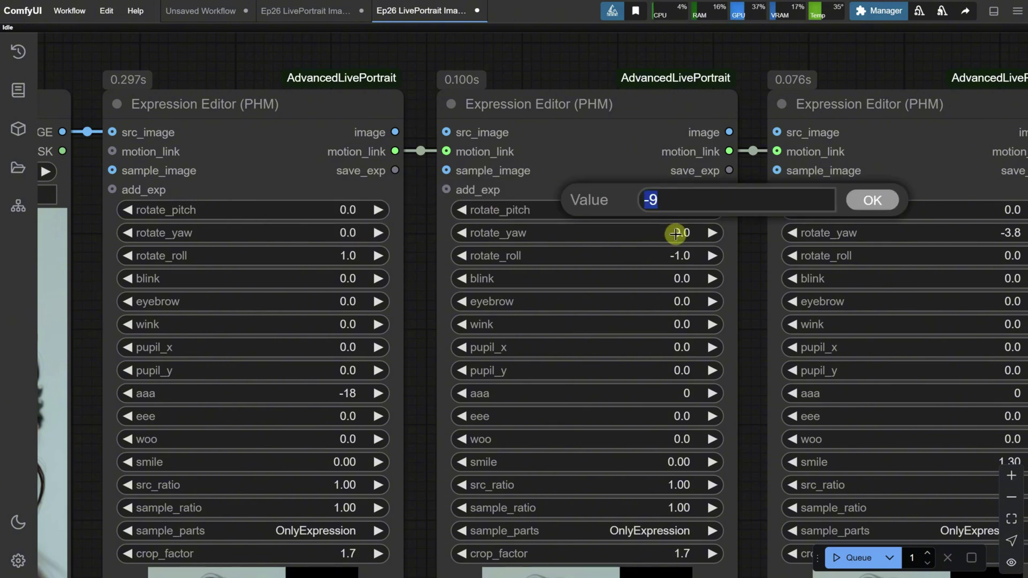
key("Return")
left_click(679, 255)
type("0")
key("Return")
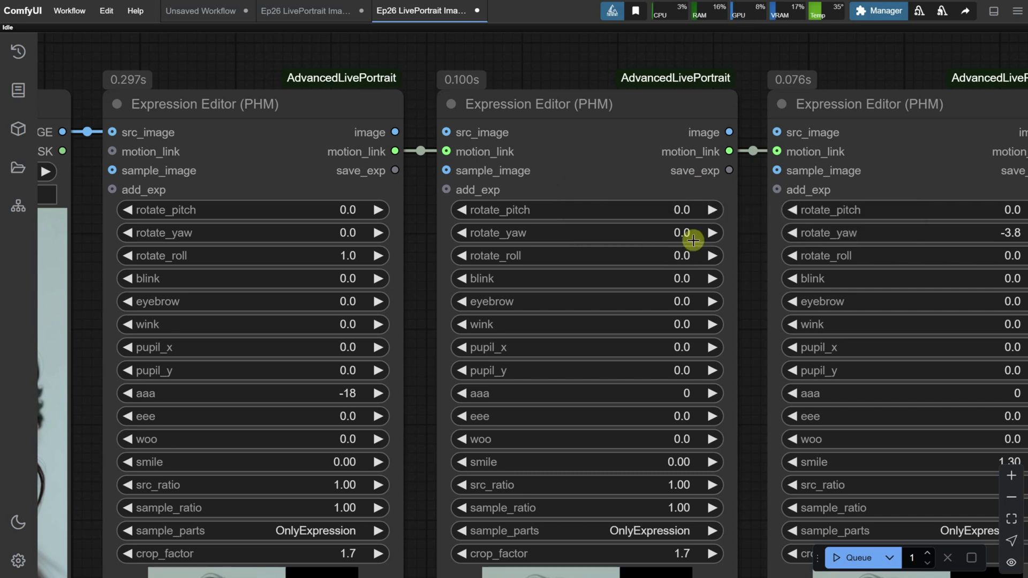
left_click(682, 206)
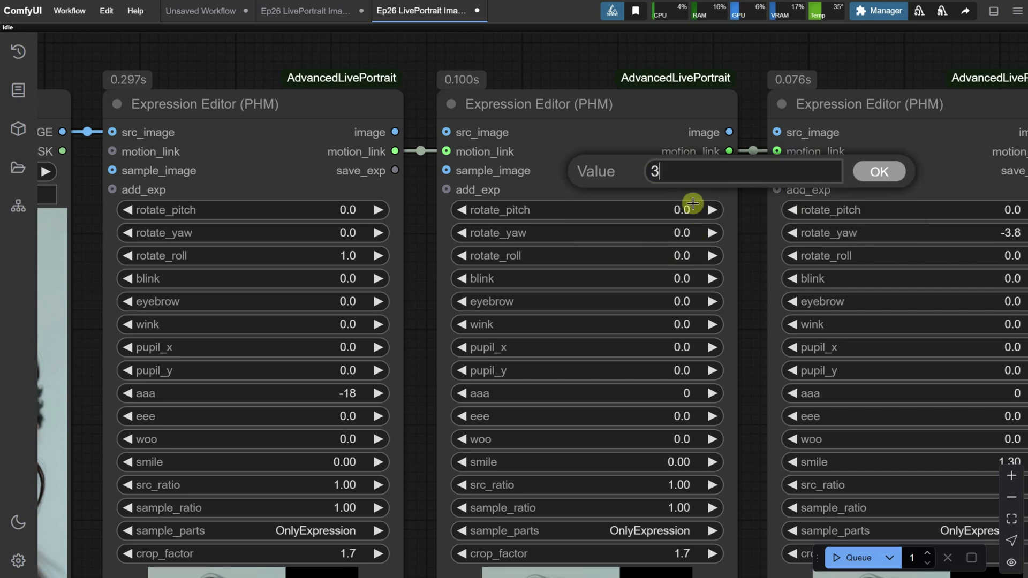
key("Return")
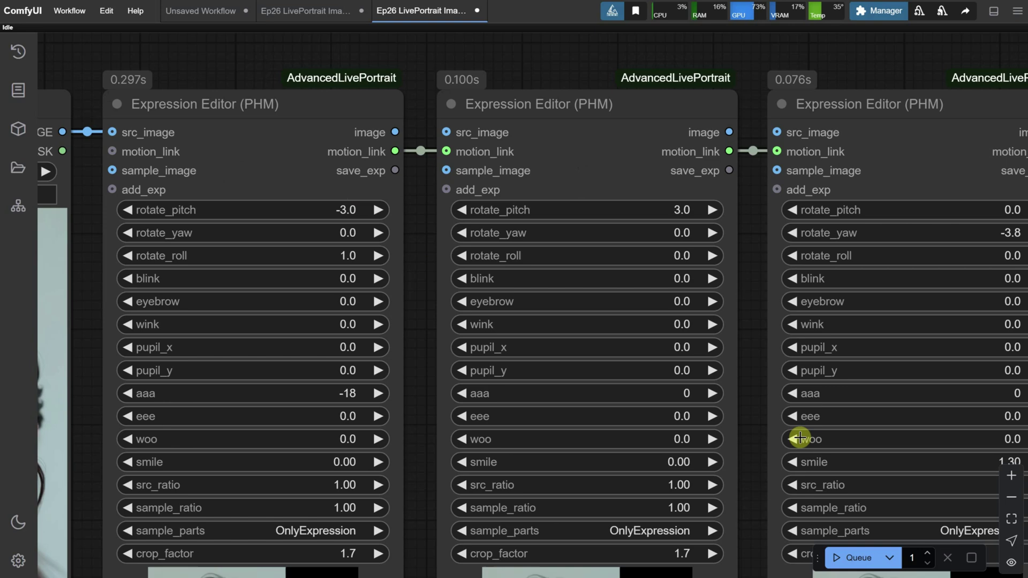
Step: Rerun the workflow and review motions 1 through 5 with the new head angles
left_click(854, 557)
scroll(629, 415, "down", 5)
scroll(834, 237, "down", 3)
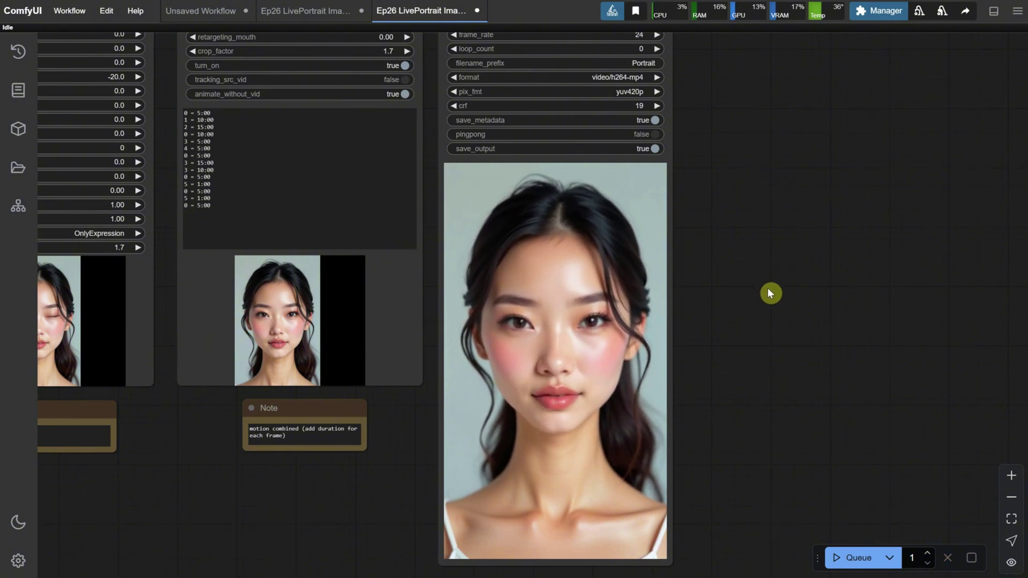
scroll(770, 292, "down", 2)
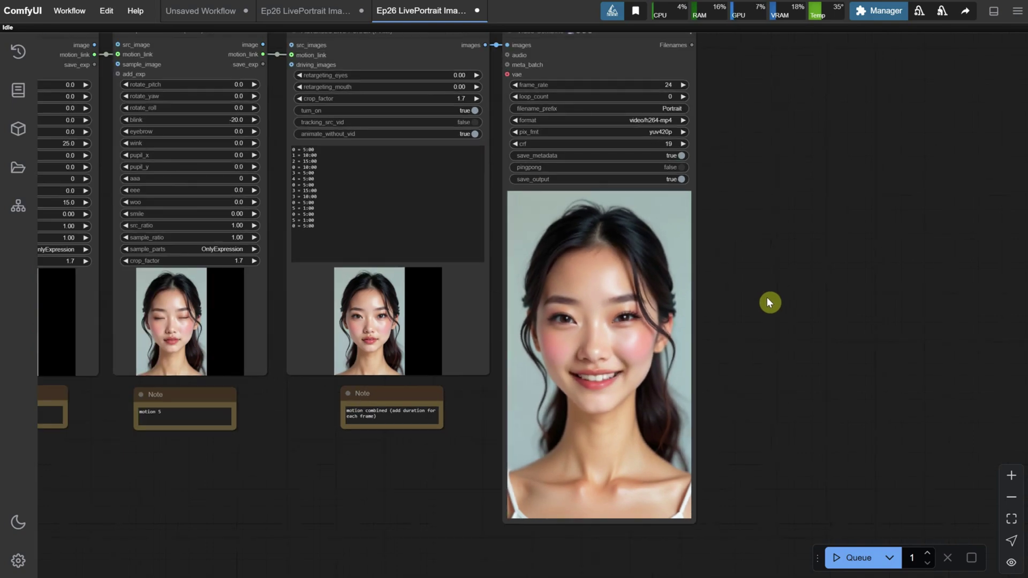
left_click_drag(769, 292, 961, 321)
left_click_drag(206, 522, 642, 555)
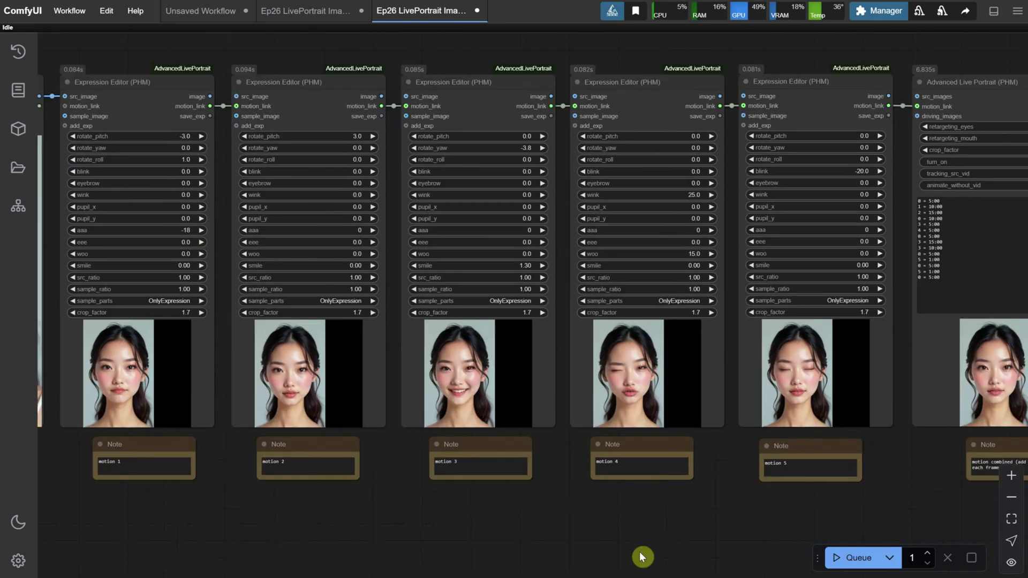
scroll(557, 533, "up", 1)
scroll(415, 503, "up", 5)
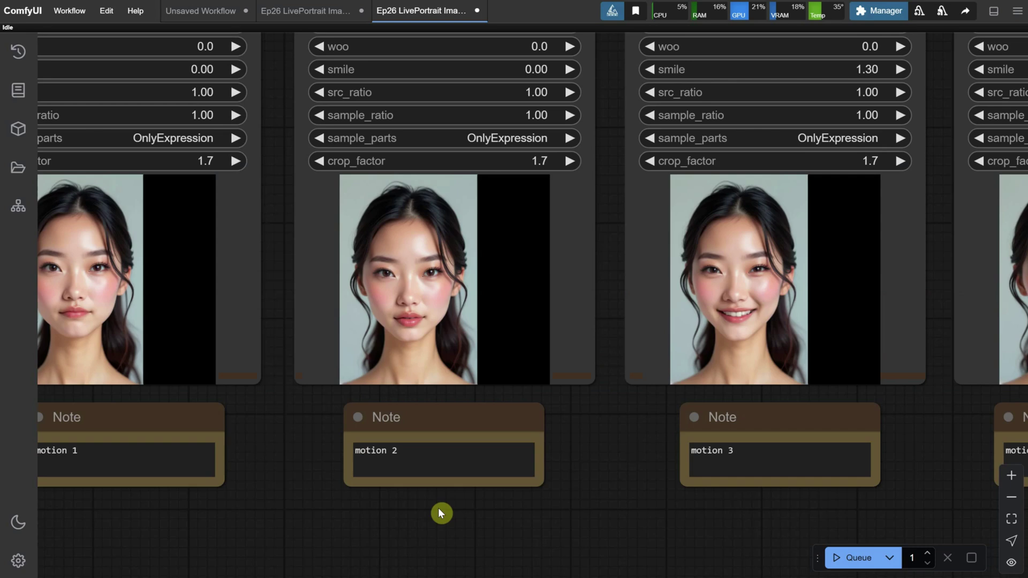
scroll(792, 513, "down", 6)
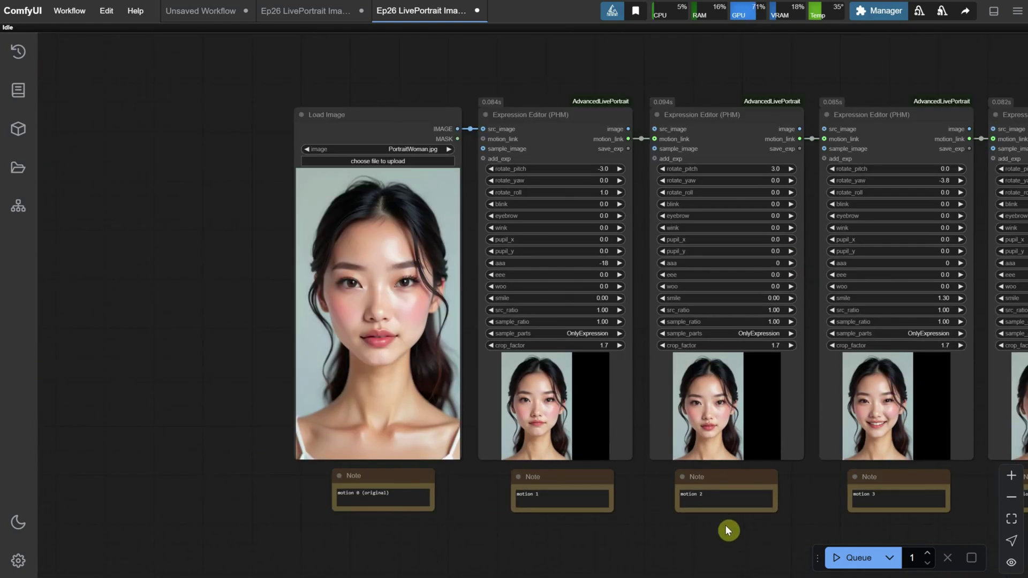
scroll(482, 522, "up", 5)
Step: Load Character.jpg as the source image in Load Image
left_click_drag(481, 492, 439, 544)
left_click(354, 86)
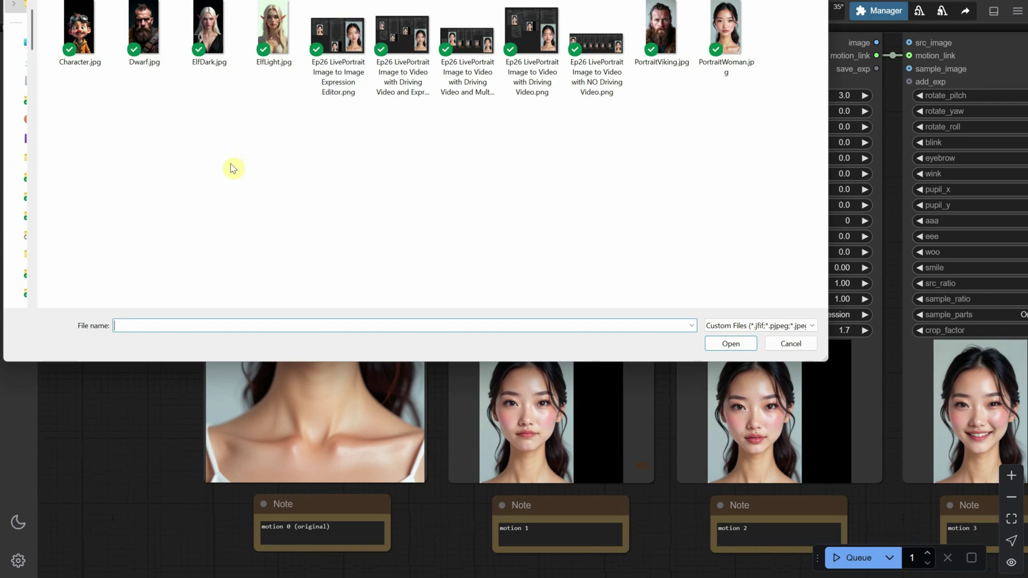
double_click(84, 46)
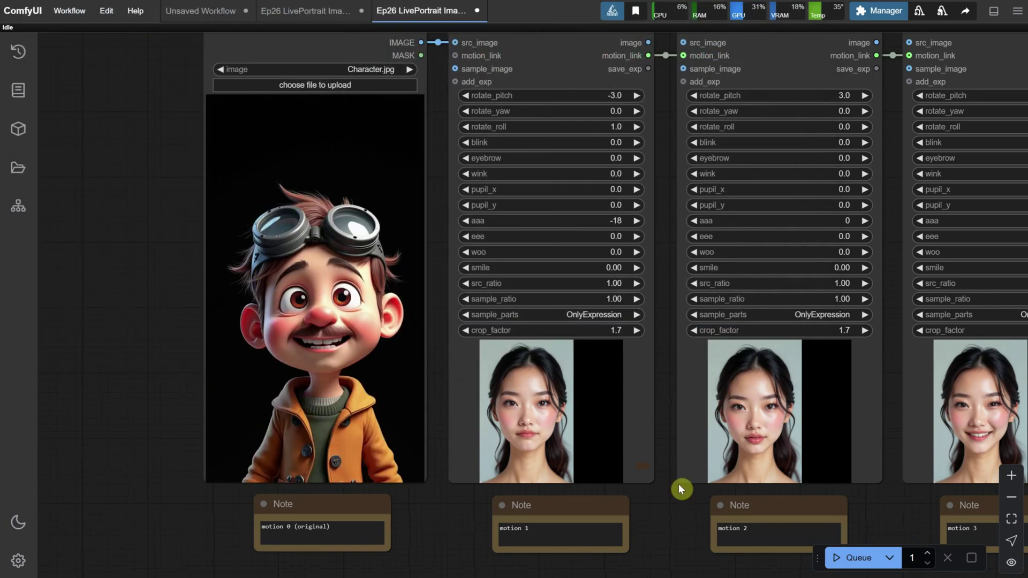
Step: Run the workflow and scan the motion previews showing the cartoon boy
left_click(855, 568)
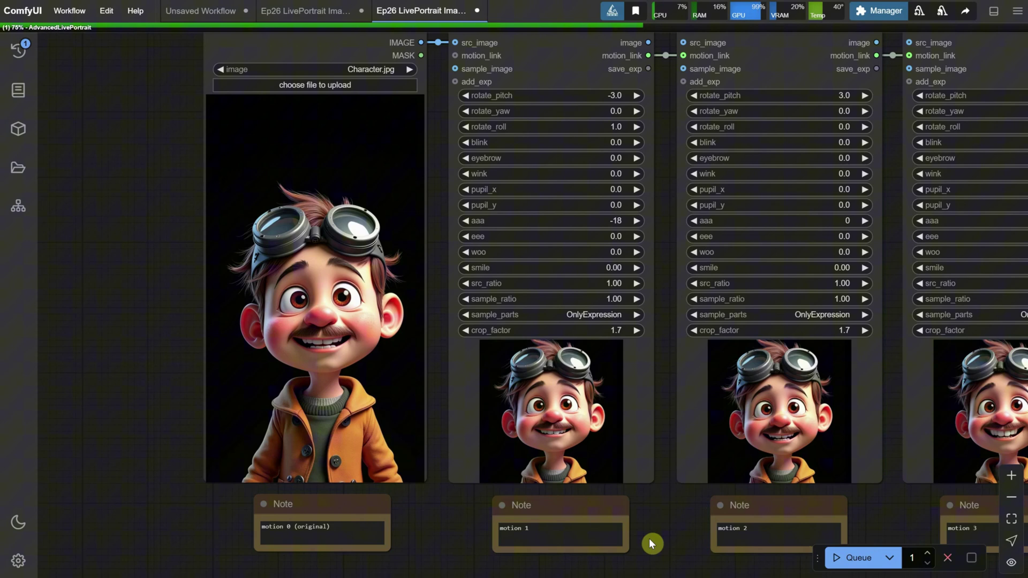
left_click_drag(637, 536, 350, 496)
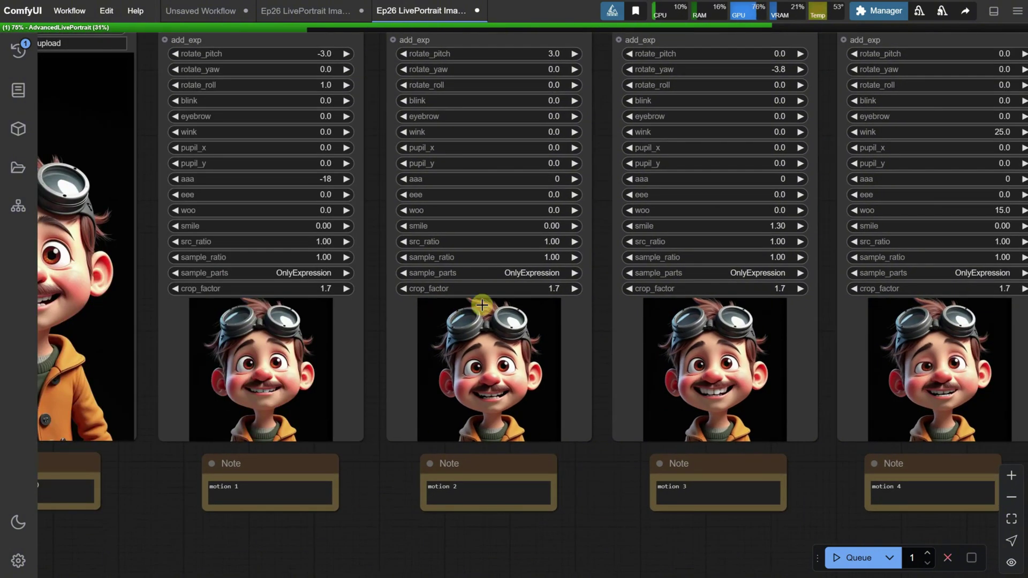
scroll(512, 489, "right", 10)
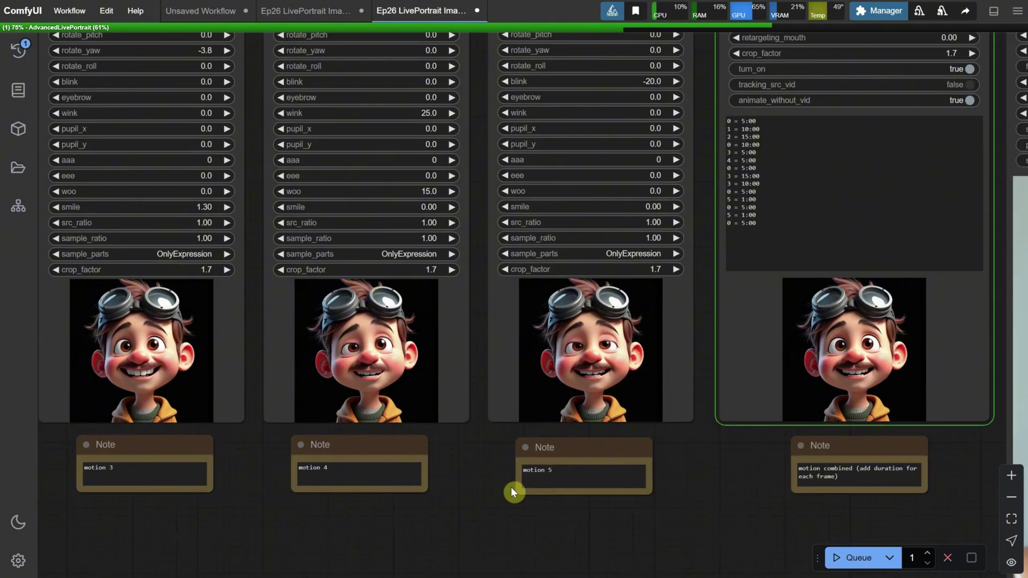
scroll(583, 497, "right", 5)
scroll(583, 496, "right", 3)
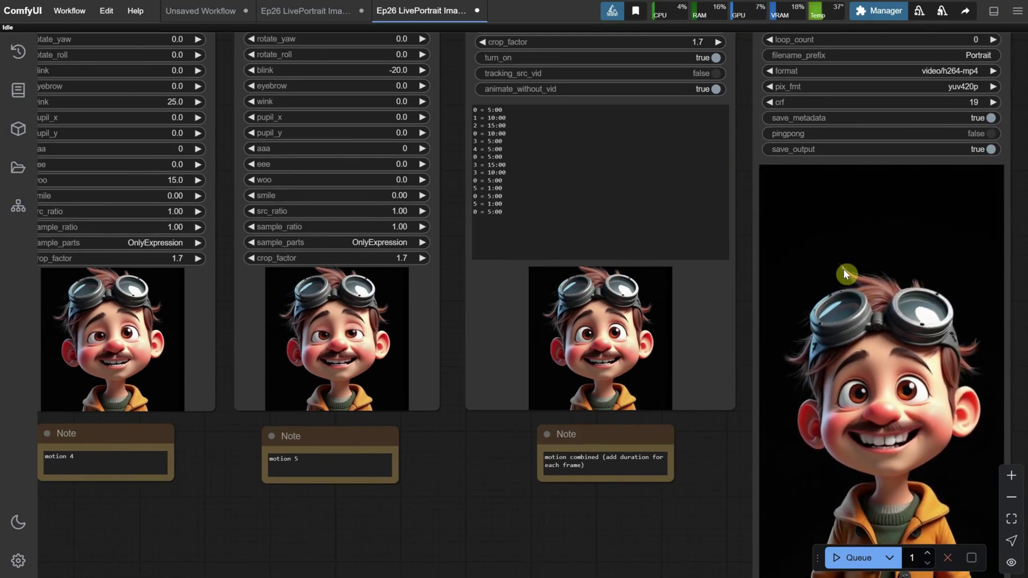
scroll(553, 491, "left", 15)
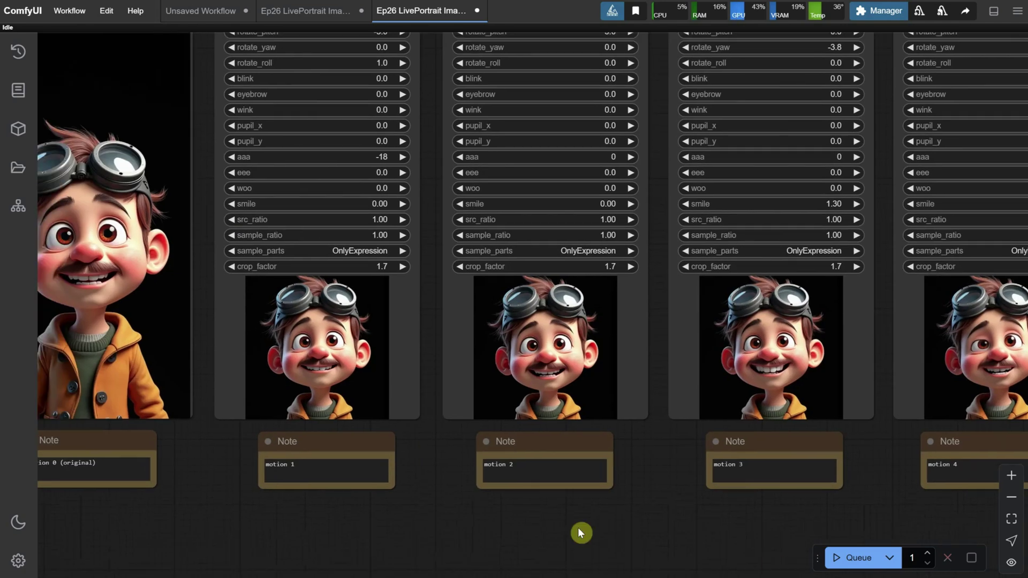
Step: Set crop_factor to 2 on the first three motion expression editors
scroll(577, 528, "left", 2)
left_click(412, 269)
type("2")
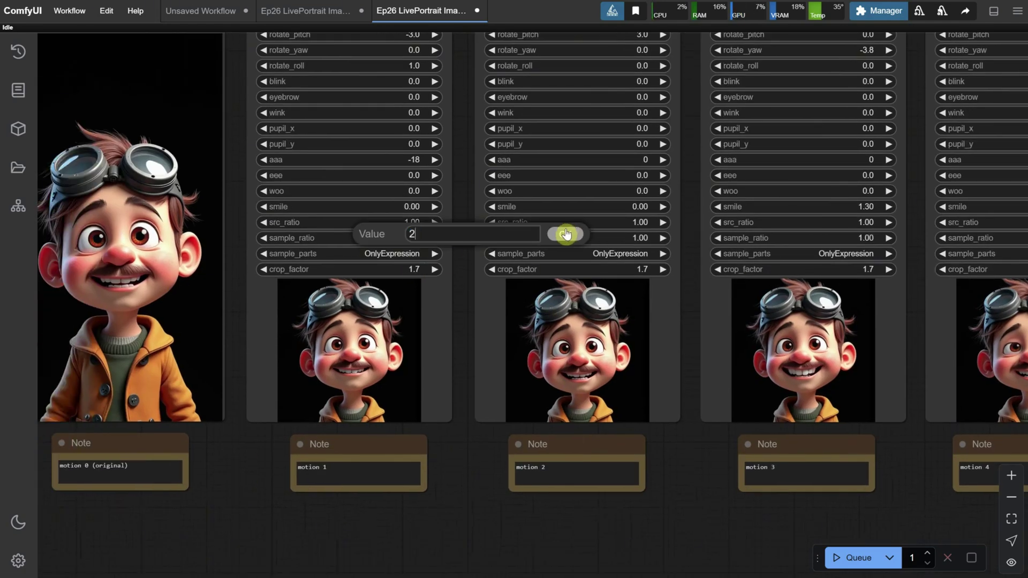
left_click(562, 231)
left_click(626, 269)
type("2")
key("Return")
left_click(864, 269)
type("2")
key("Return")
Step: Rerun the workflow with the wider crop and inspect the results
scroll(287, 510, "right", 4)
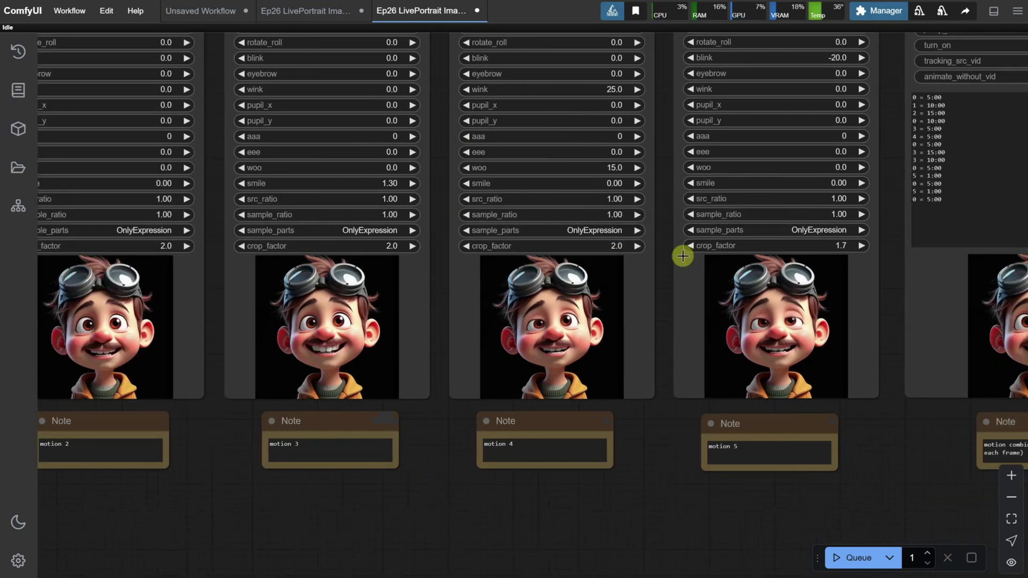
scroll(931, 514, "right", 10)
left_click(857, 560)
scroll(583, 512, "down", 3)
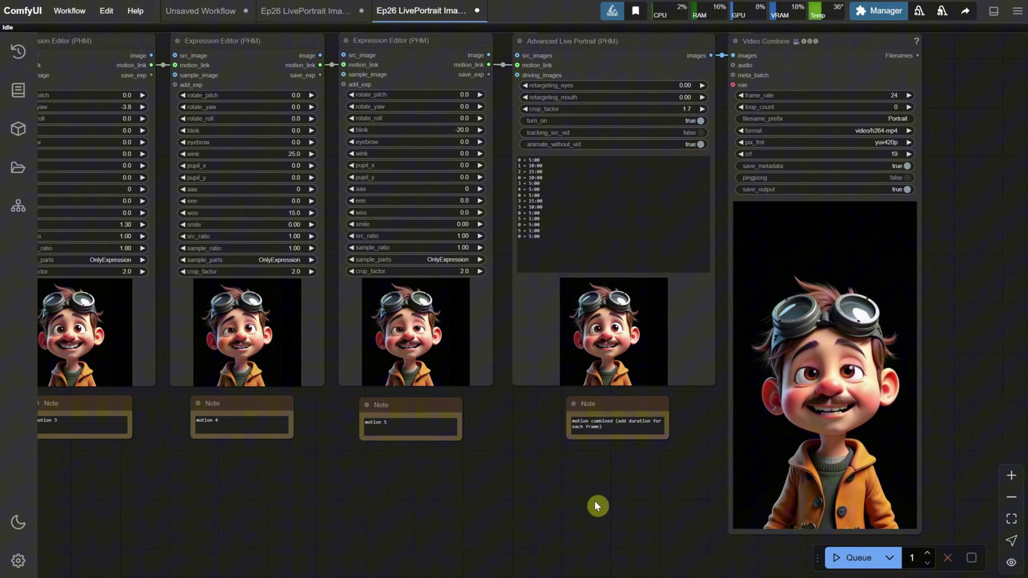
scroll(870, 278, "up", 4)
scroll(782, 265, "down", 4)
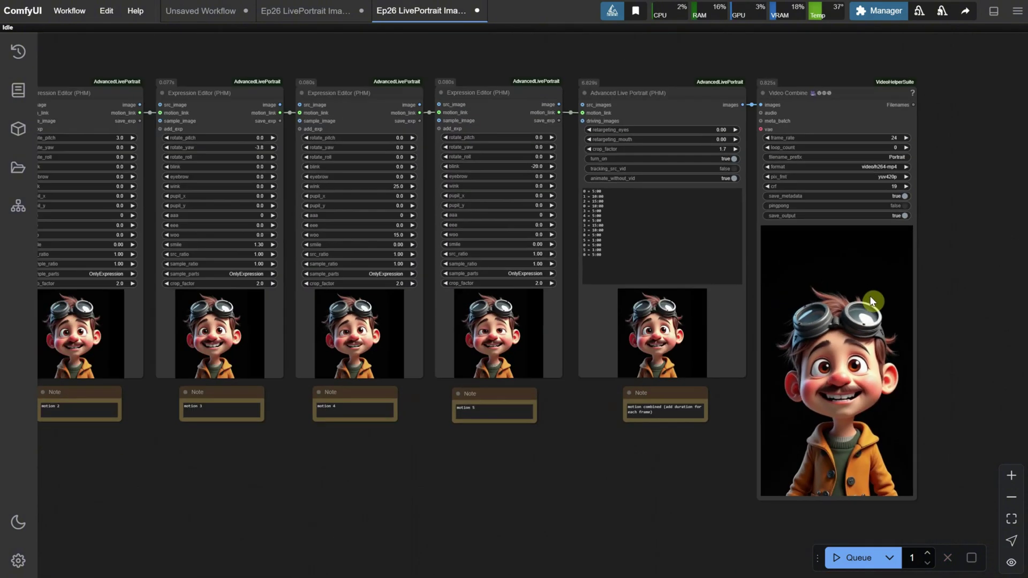
scroll(872, 298, "up", 2)
scroll(871, 298, "left", 3)
scroll(509, 489, "up", 1)
Step: Convert crop_factor to an input socket on the motion 5 and motion 4 editors
right_click(582, 303)
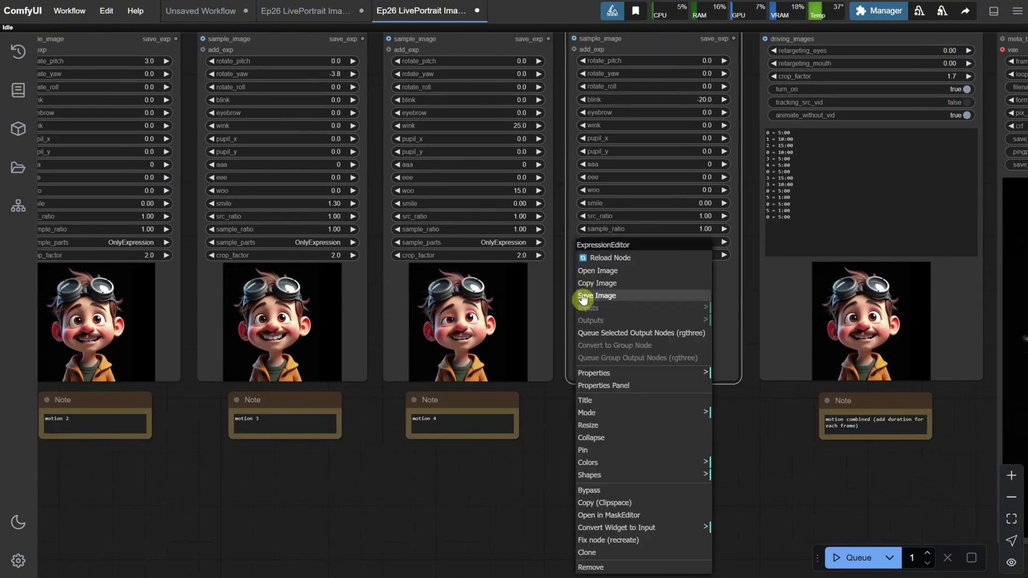
left_click(695, 527)
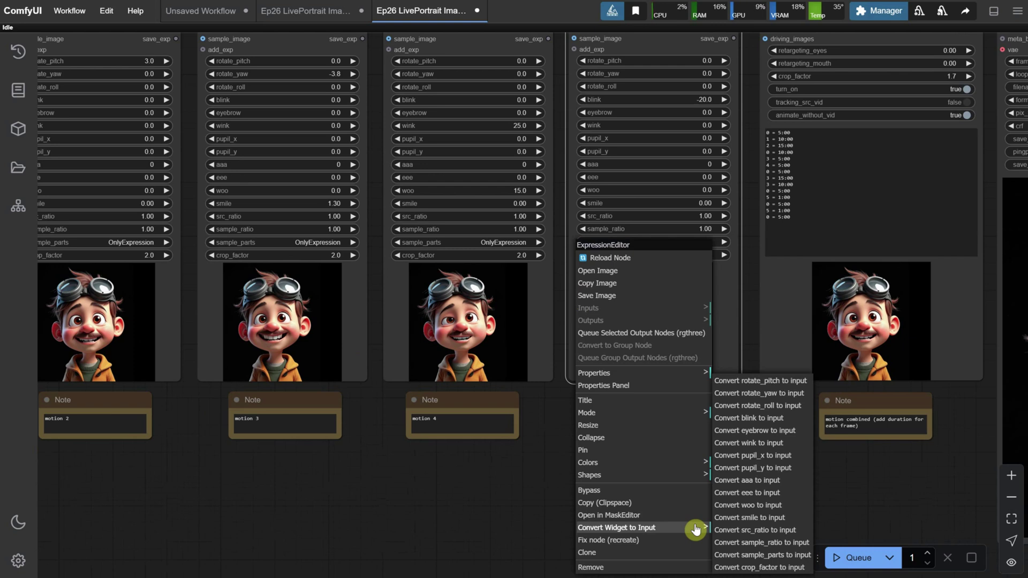
left_click(748, 567)
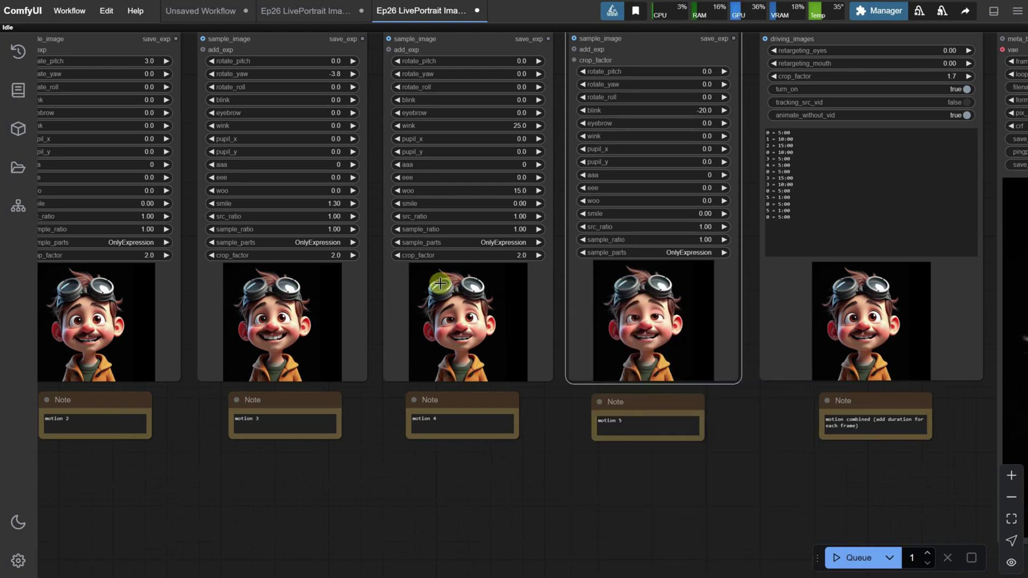
right_click(387, 281)
left_click(473, 529)
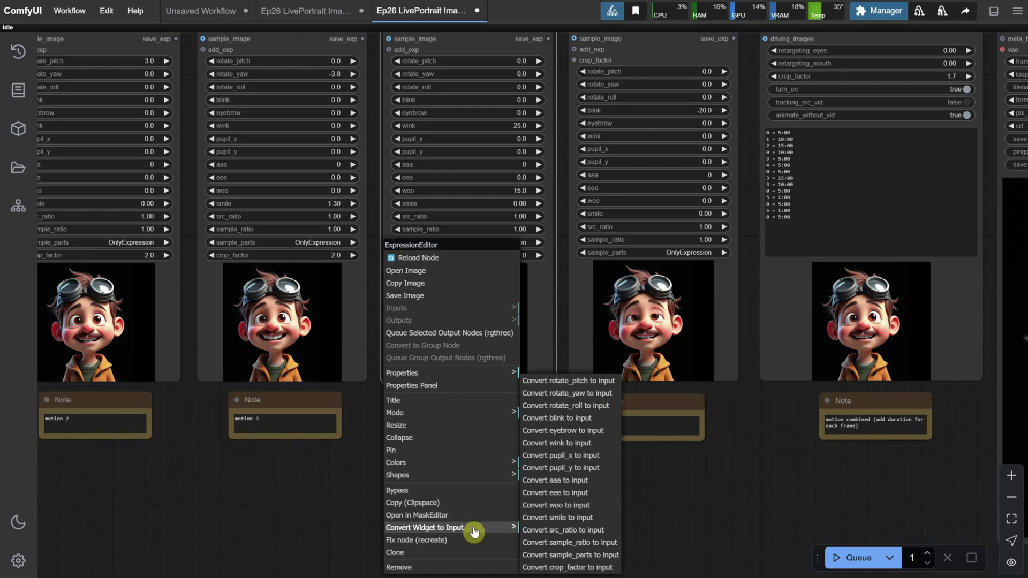
left_click(594, 568)
scroll(572, 519, "down", 1)
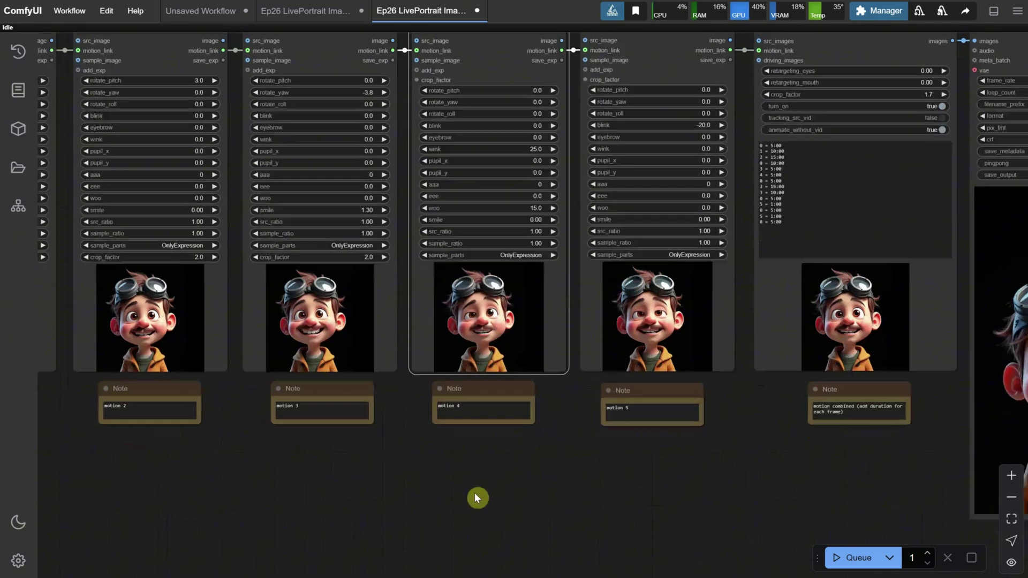
left_click_drag(478, 498, 506, 450)
Step: Add a Primitive node feeding 2.5 into crop_factor, then run the workflow
double_click(473, 464)
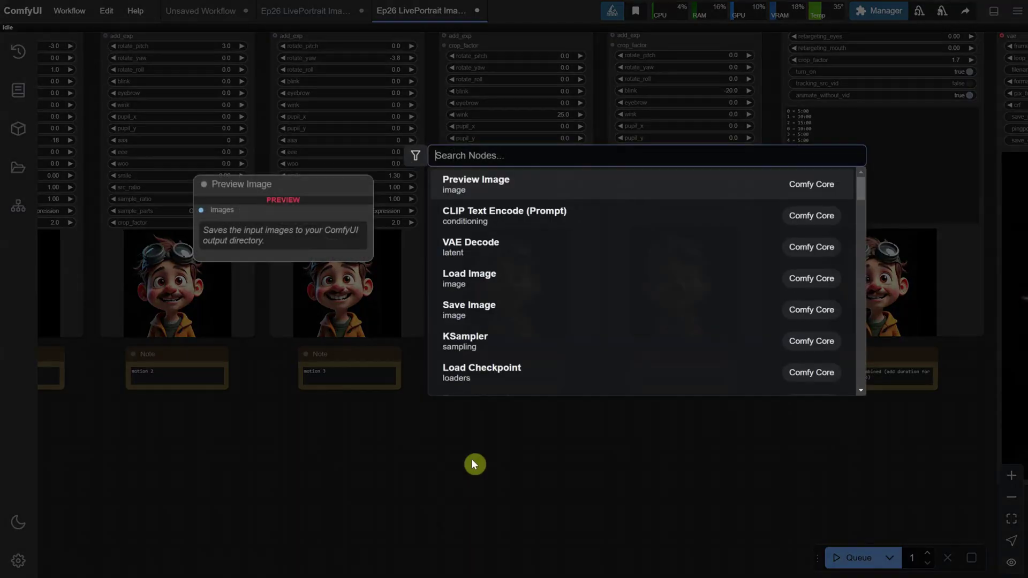
type("primit")
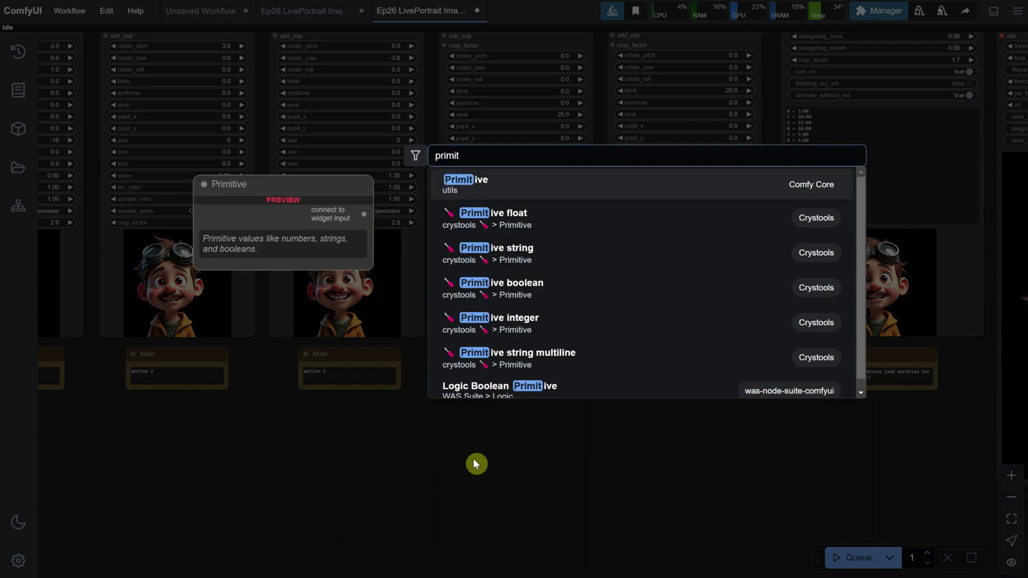
key("Return")
left_click_drag(518, 452, 480, 144)
left_click_drag(460, 545, 670, 141)
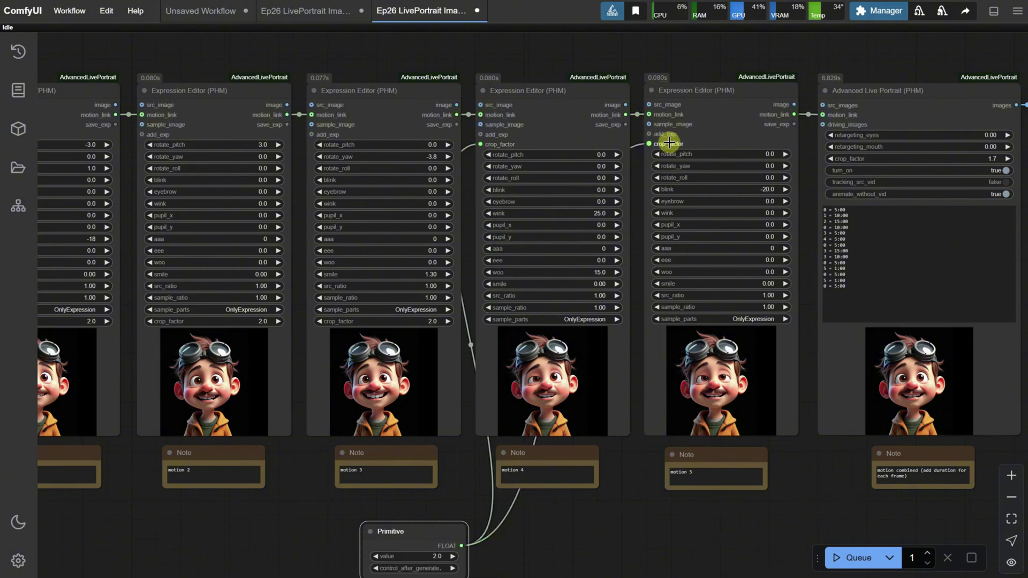
scroll(579, 532, "up", 3)
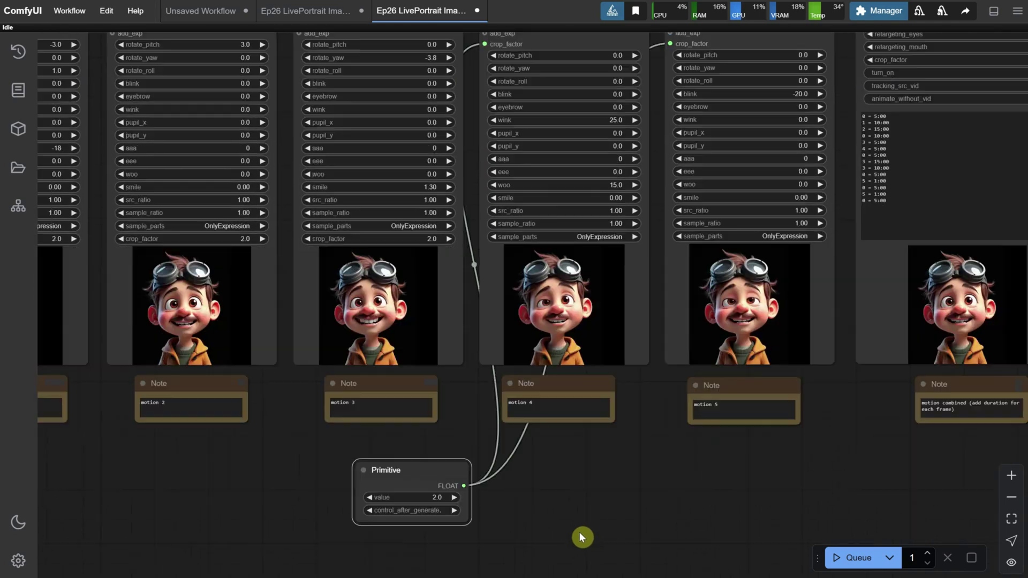
left_click(851, 557)
Step: Open the Image to Video with Driving Video workflow file and start choosing a new source image
left_click(70, 11)
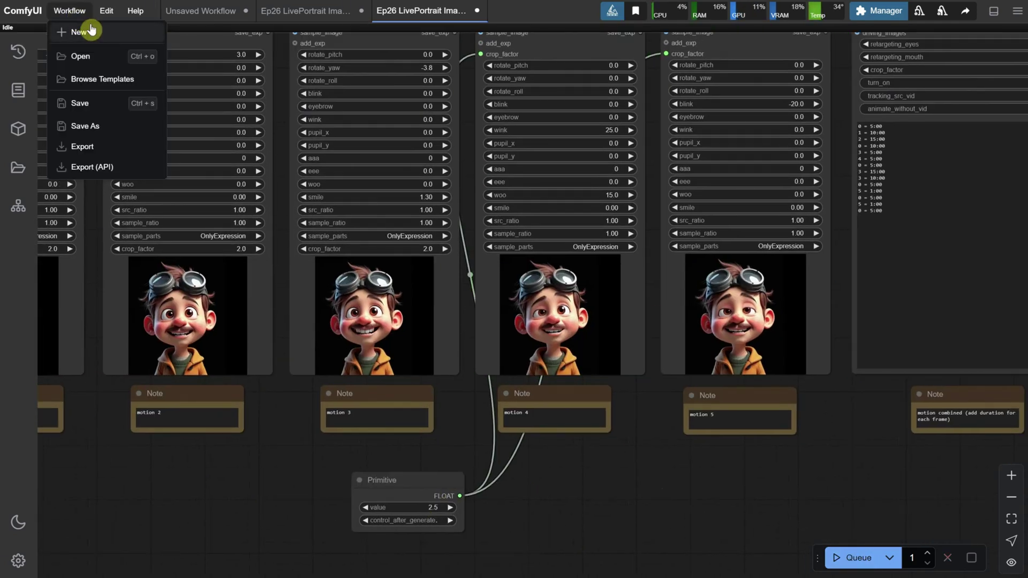
left_click(91, 56)
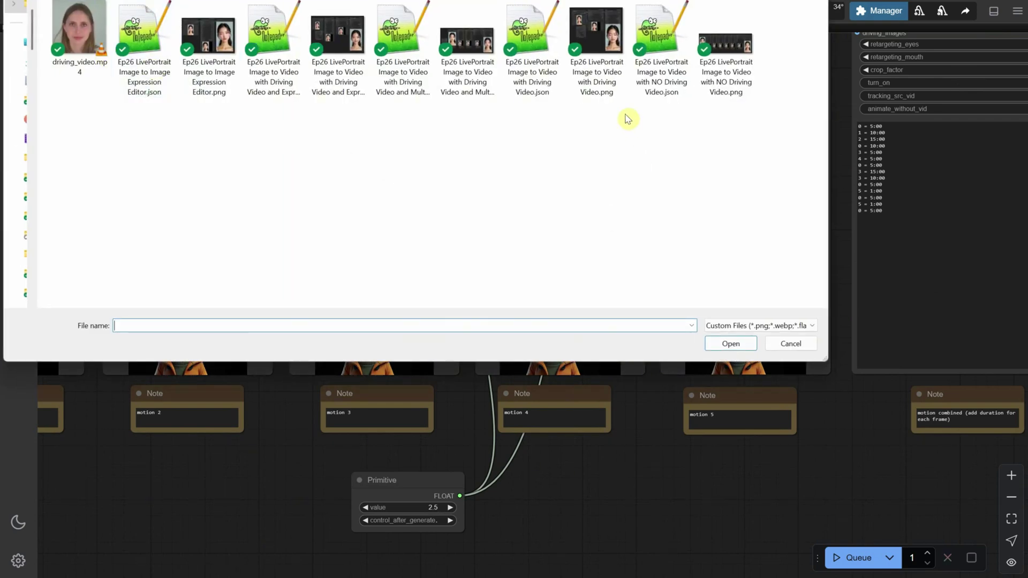
left_click(532, 47)
double_click(533, 47)
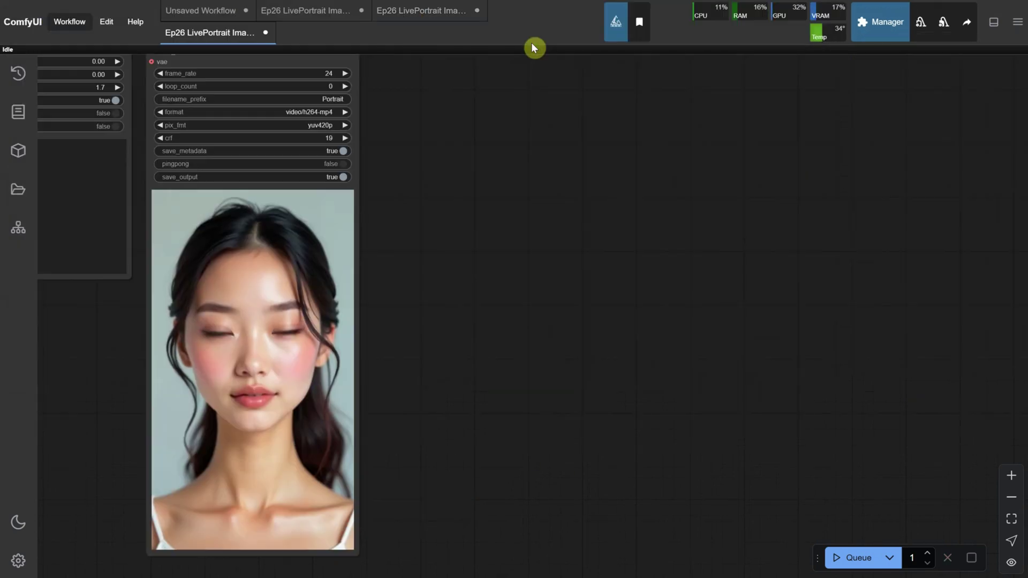
scroll(450, 317, "up", 4)
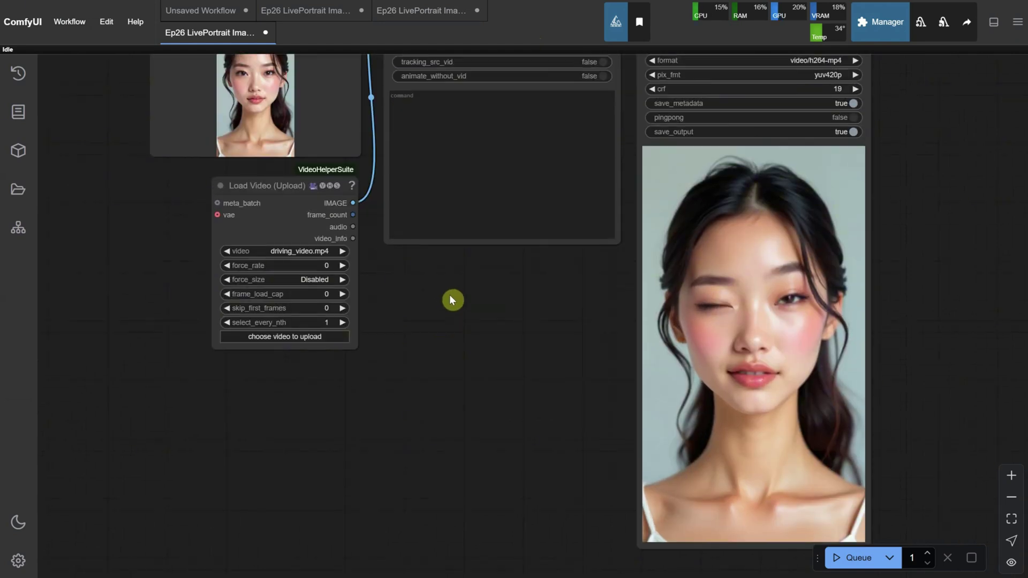
left_click_drag(452, 298, 477, 443)
left_click(302, 152)
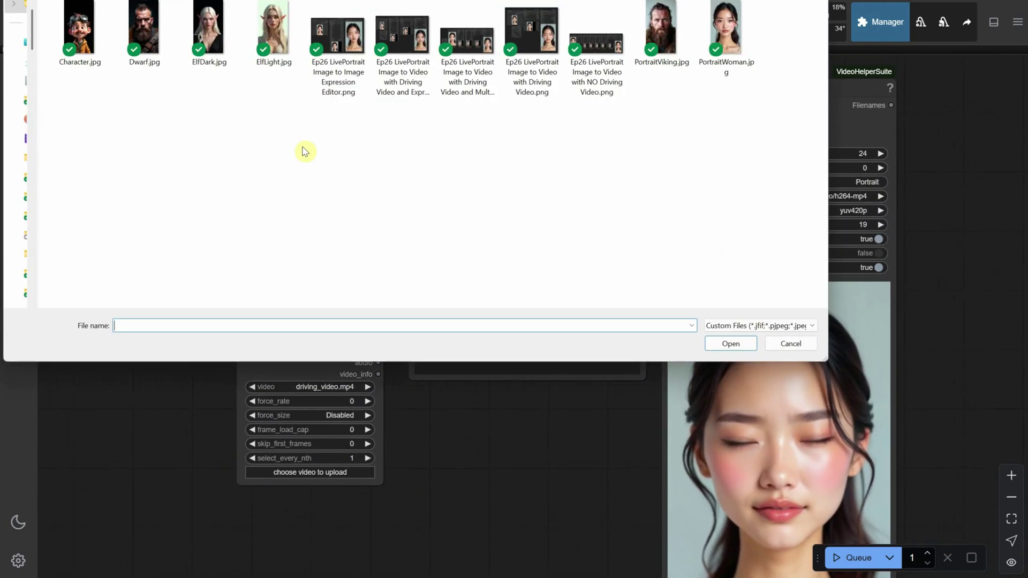
Step: Load ElfLight.jpg as the source image and run the workflow
double_click(273, 51)
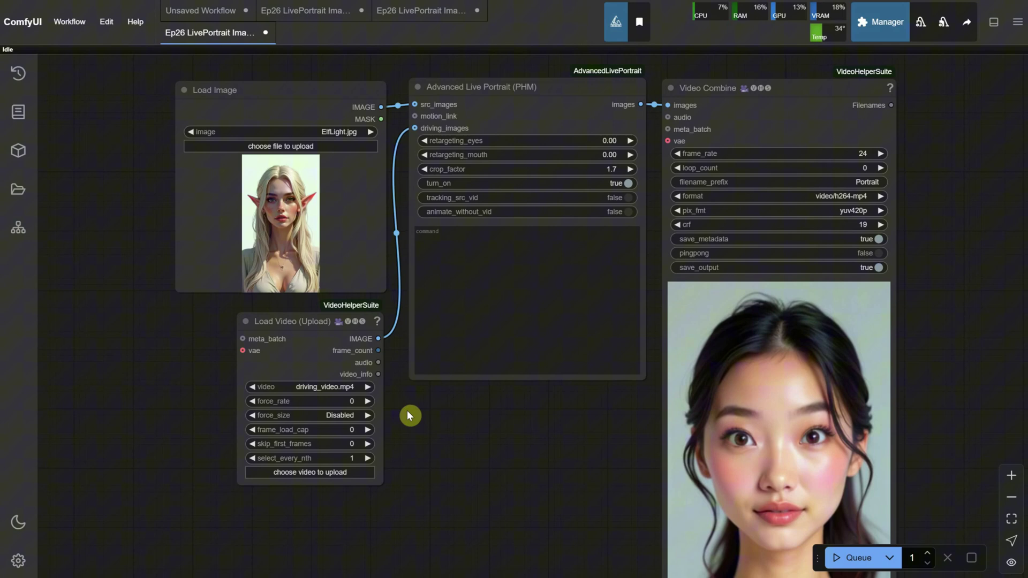
left_click_drag(511, 445, 468, 436)
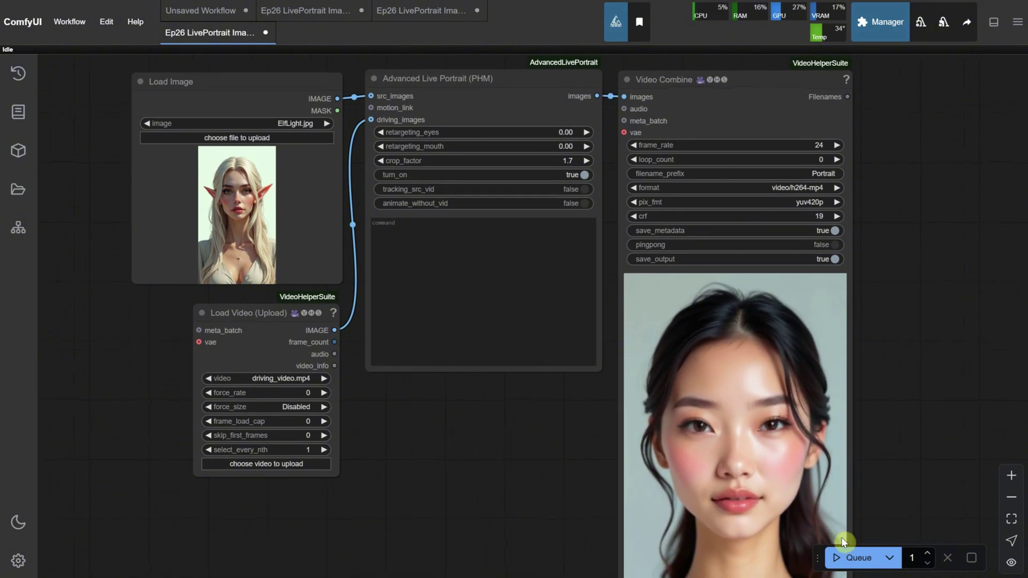
left_click(854, 557)
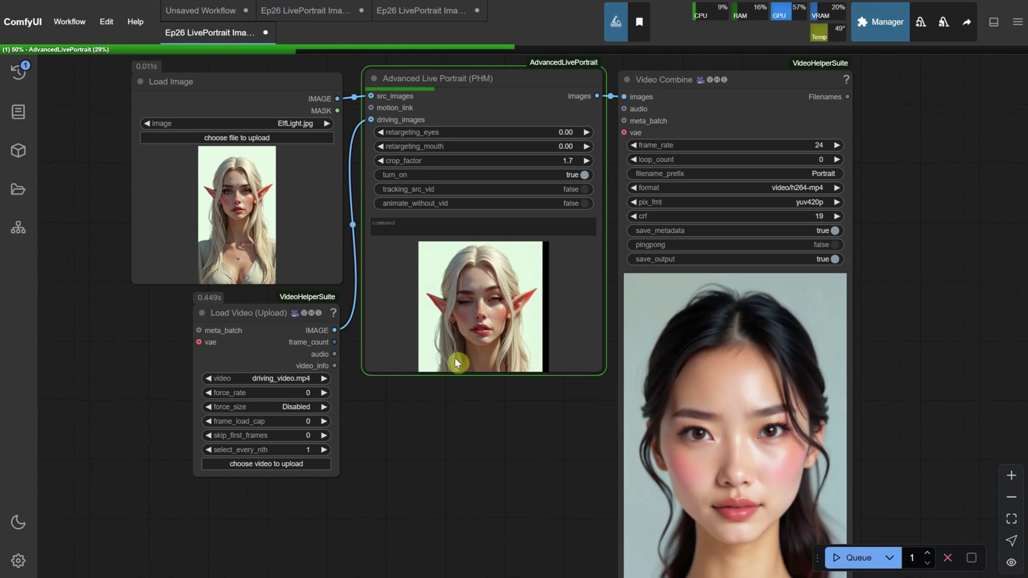
Step: Inspect the animated light elf in Video Combine, then start choosing another source image
scroll(530, 396, "up", 2)
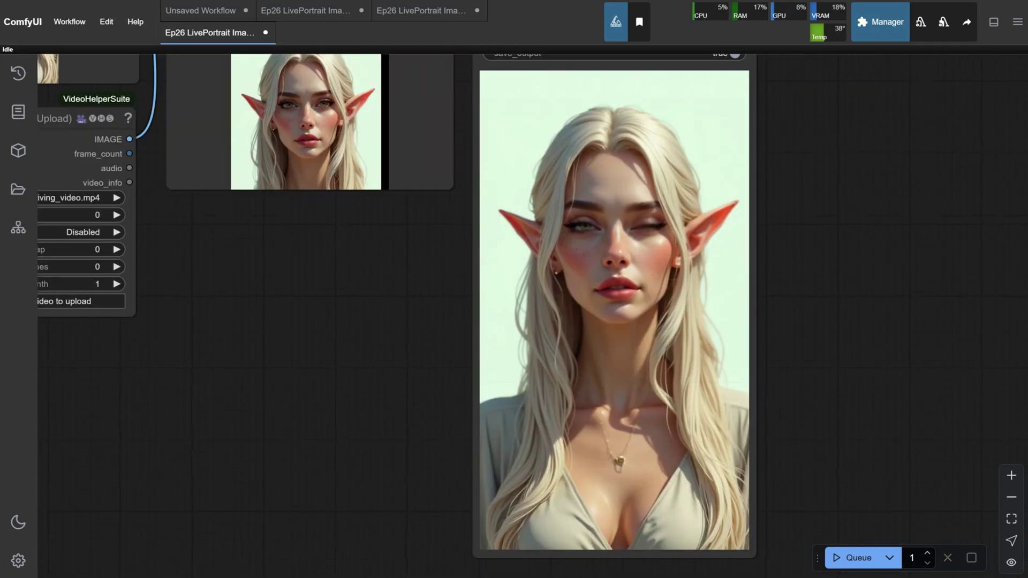
scroll(663, 362, "up", 5)
scroll(664, 368, "up", 4)
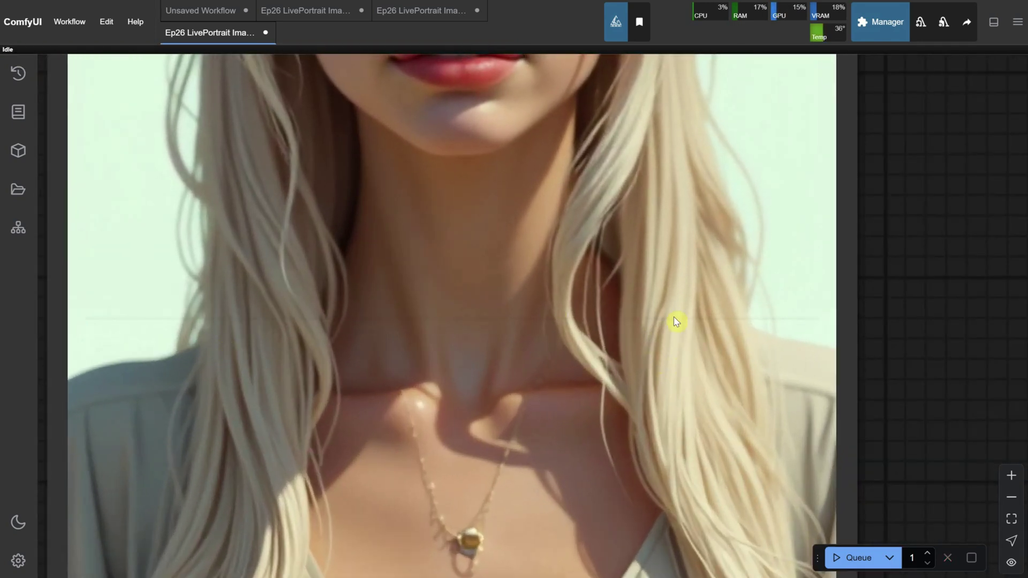
scroll(439, 314, "down", 5)
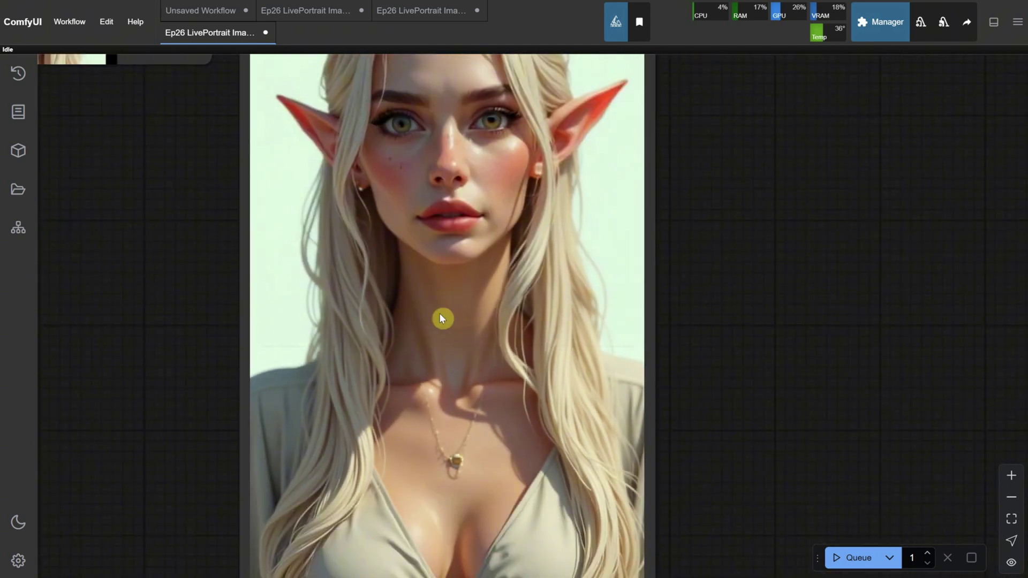
scroll(448, 342, "up", 5)
scroll(447, 338, "down", 3)
scroll(446, 323, "down", 5)
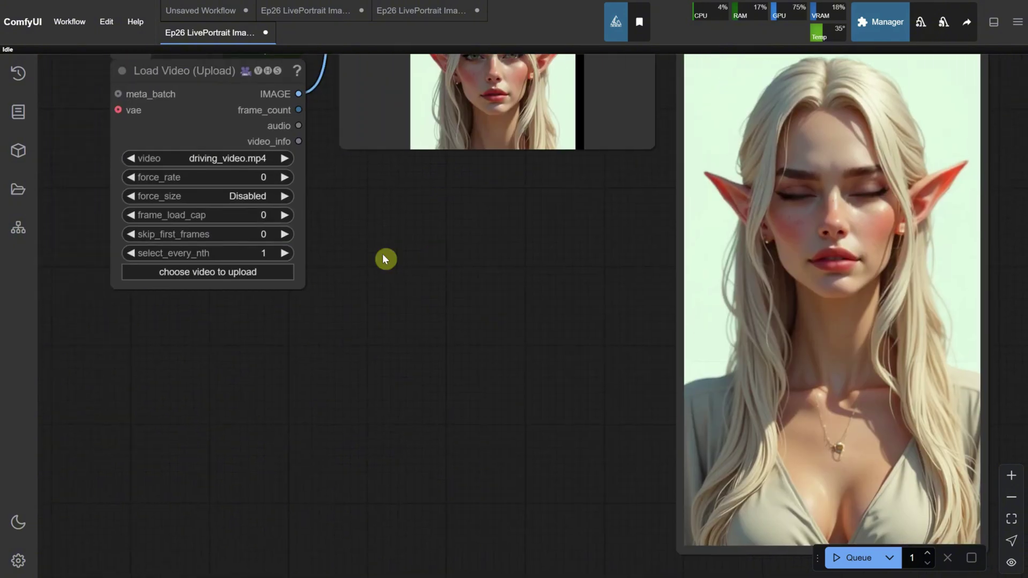
scroll(382, 259, "down", 2)
left_click_drag(536, 275, 530, 432)
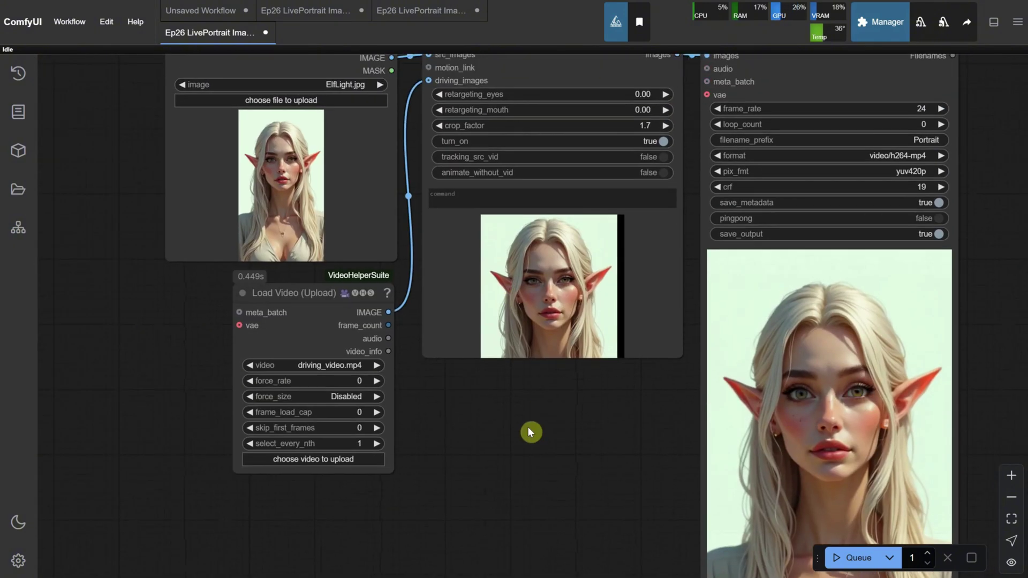
left_click(291, 104)
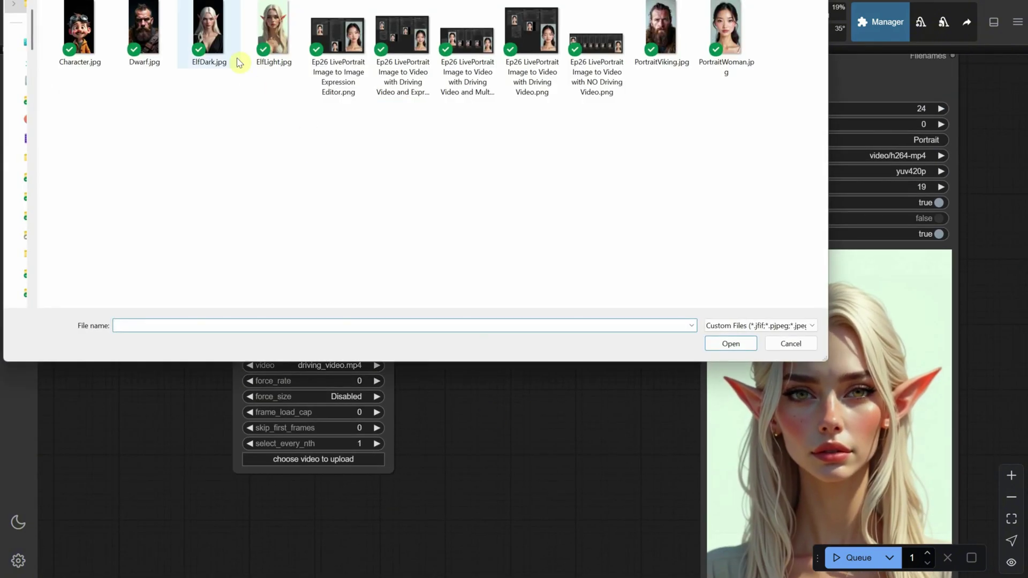
Step: Load ElfDark.jpg as the source image and run the workflow
double_click(222, 52)
left_click(854, 557)
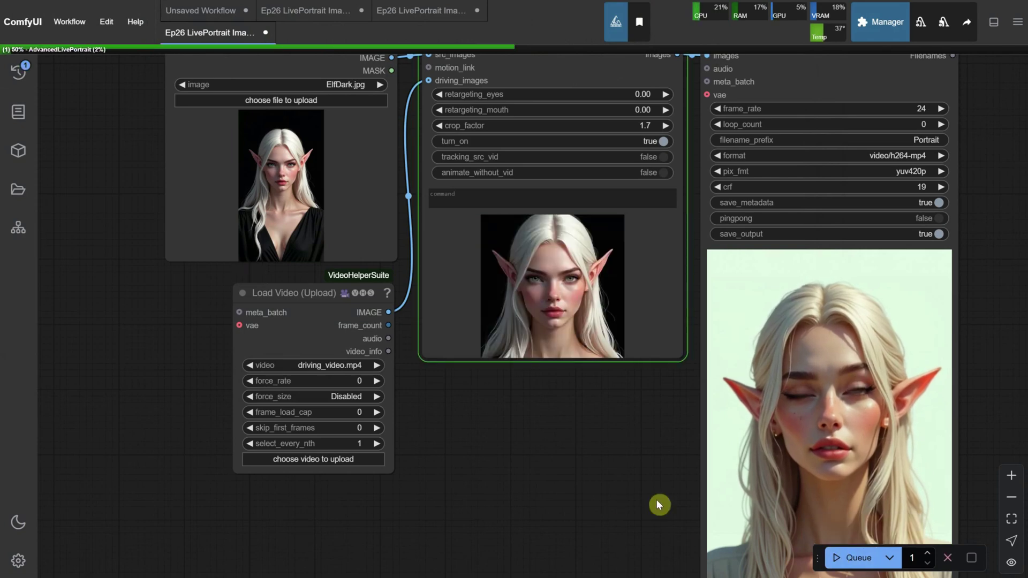
left_click_drag(658, 500, 554, 471)
Step: Zoom into the Video Combine preview to check the animated dark elf
scroll(514, 449, "down", 2)
scroll(480, 432, "up", 2)
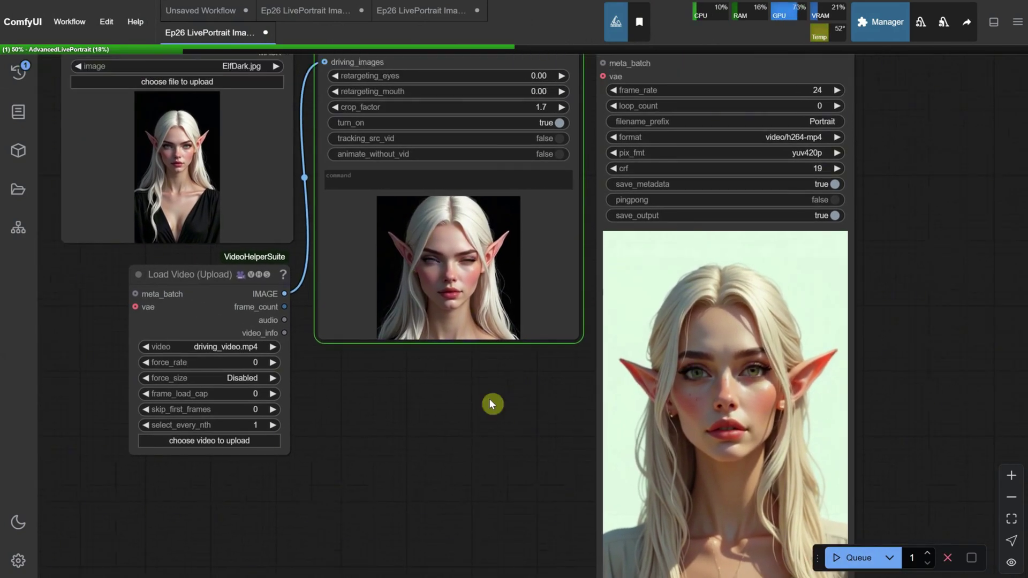
scroll(490, 399, "up", 3)
left_click_drag(507, 460, 443, 438)
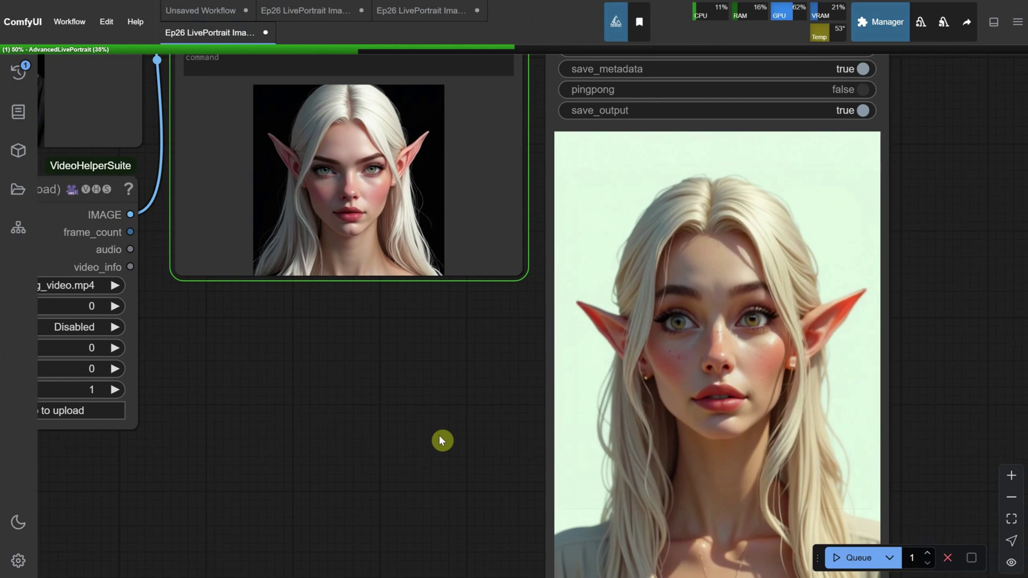
scroll(913, 395, "up", 4)
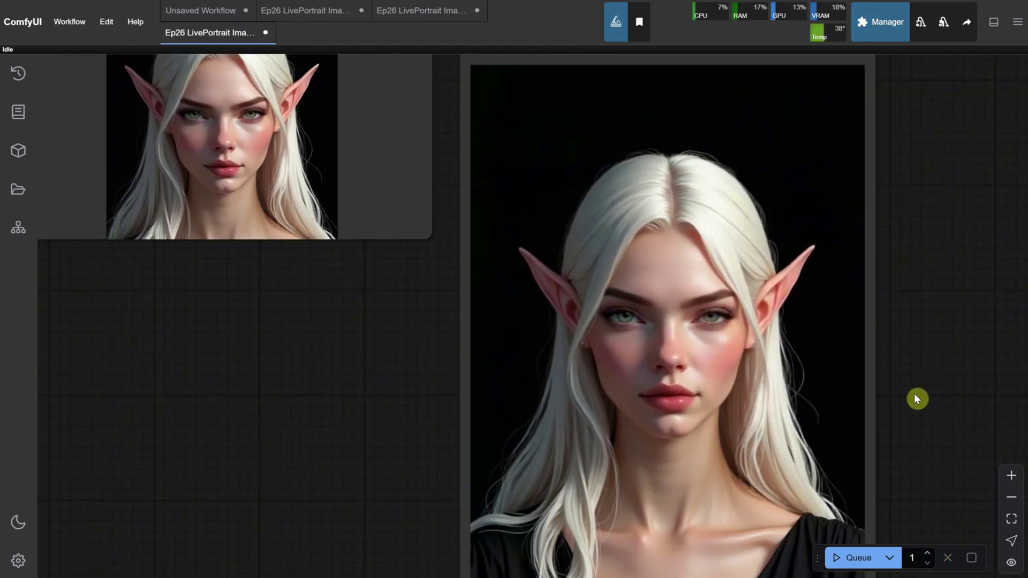
left_click_drag(907, 411, 953, 252)
scroll(771, 332, "up", 6)
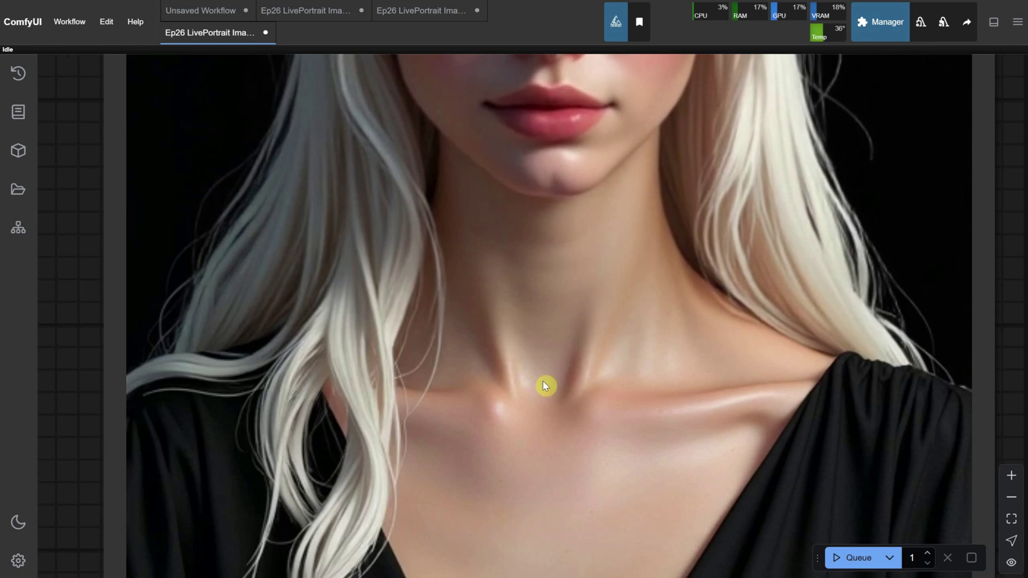
scroll(696, 383, "down", 6)
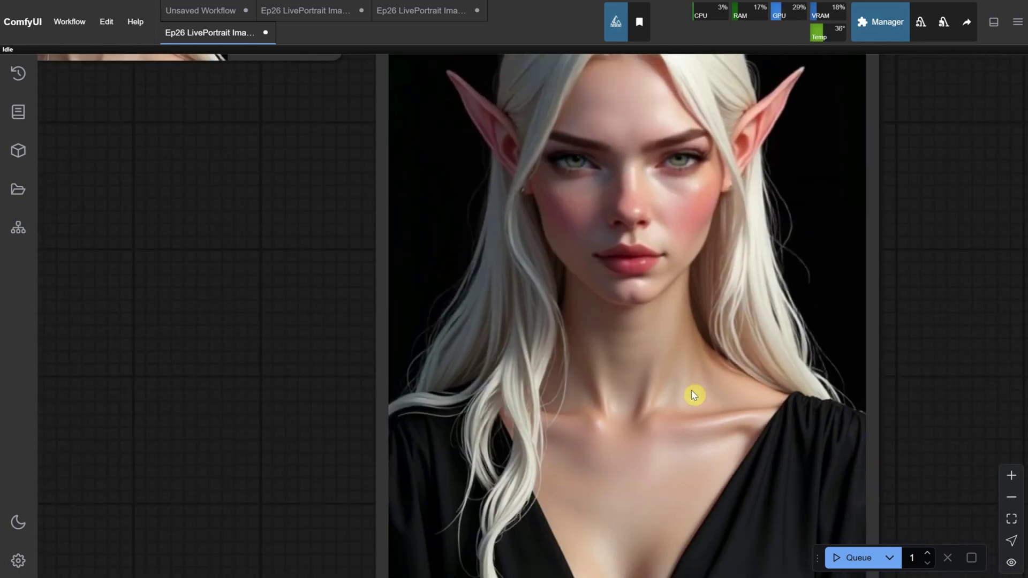
scroll(733, 374, "down", 3)
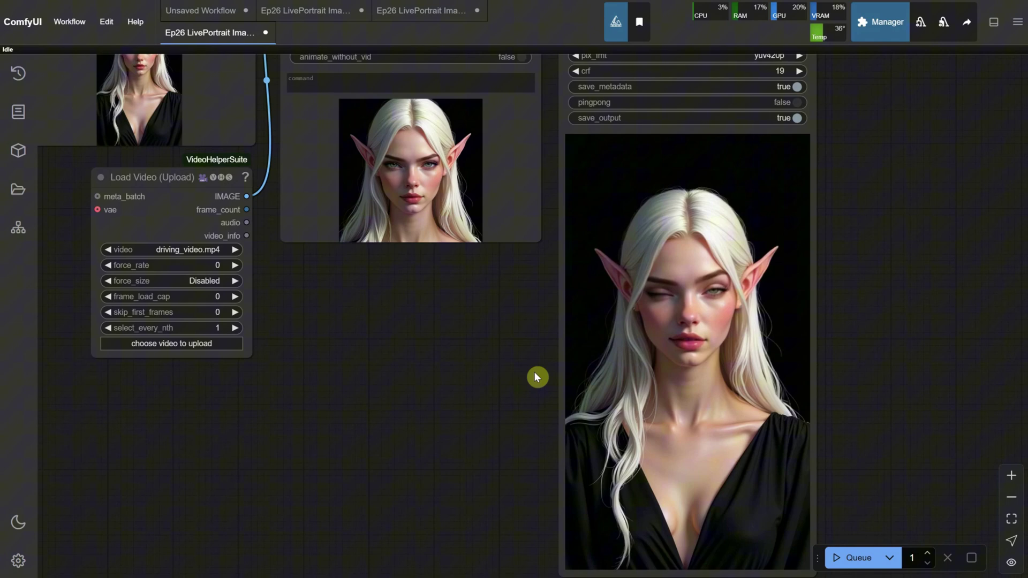
scroll(415, 377, "down", 2)
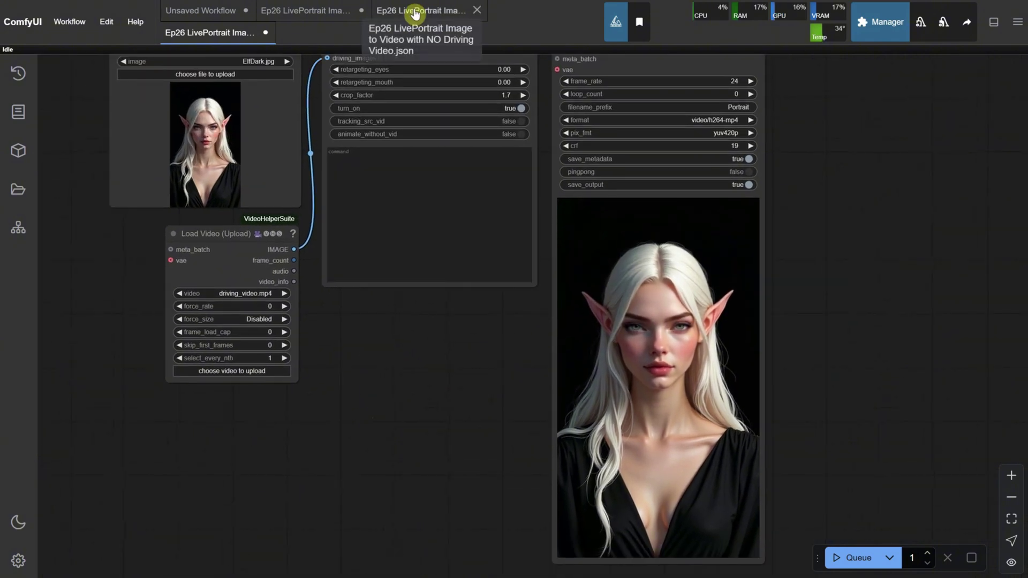
Step: In the NO Driving Video workflow, run the motion commands with the first line unchanged
left_click(417, 13)
scroll(587, 468, "right", 8)
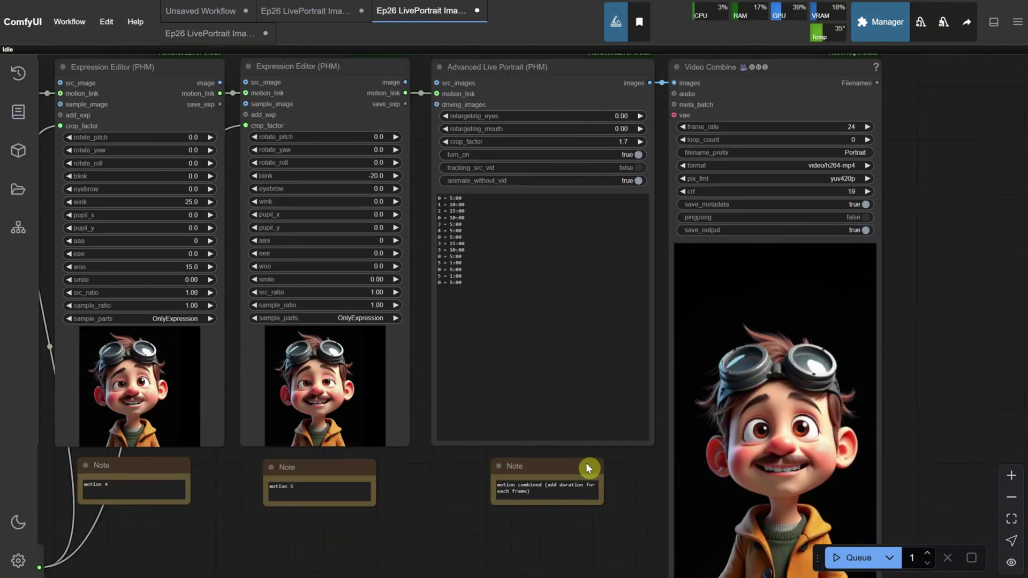
scroll(470, 216, "up", 2)
scroll(399, 221, "up", 3)
left_click_drag(399, 221, 397, 296)
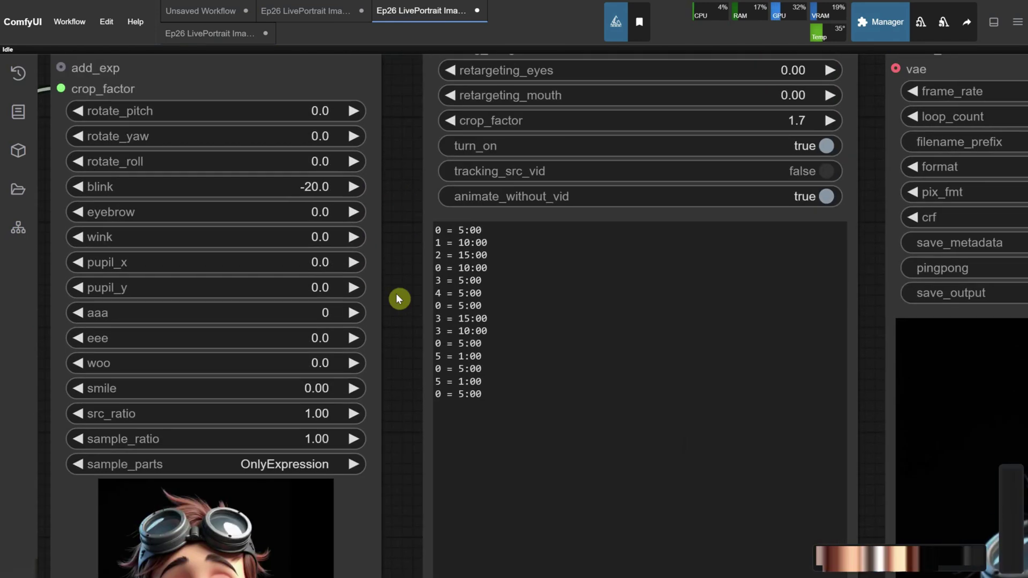
scroll(396, 293, "up", 7)
left_click(524, 232)
left_click_drag(524, 232, 473, 234)
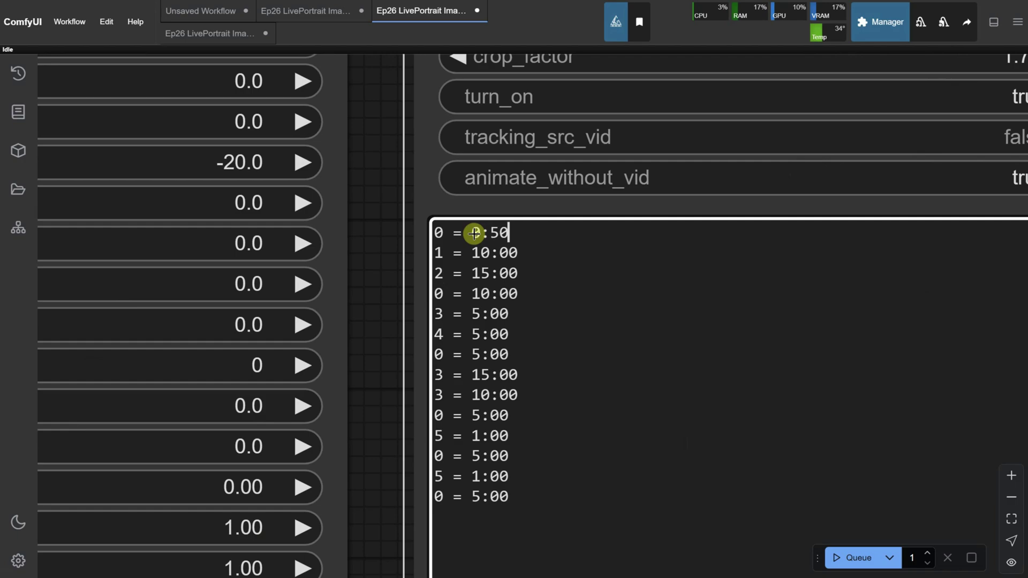
left_click(855, 557)
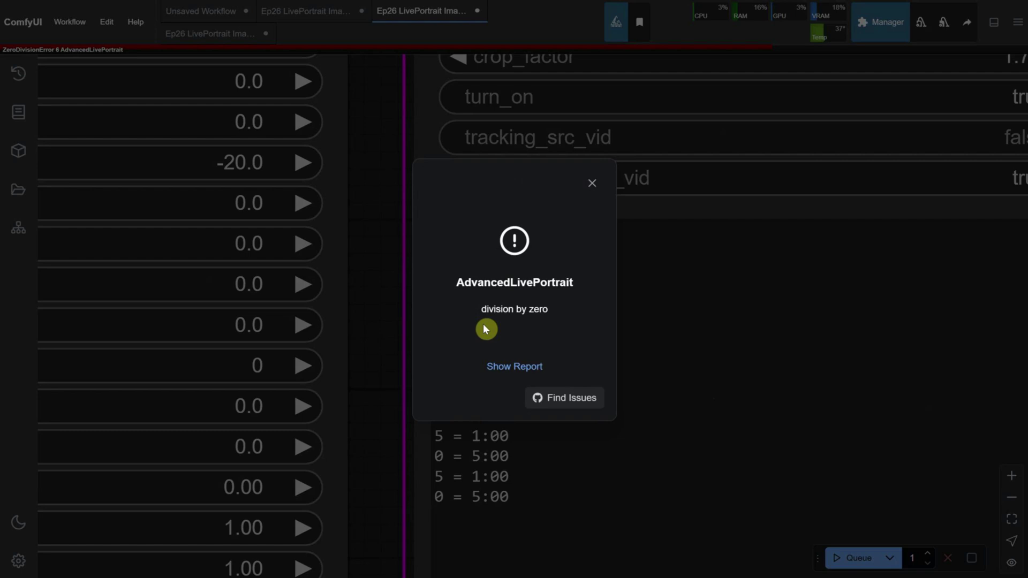
Step: Dismiss the division-by-zero error, change the first command's value to 1, and rerun
left_click(592, 183)
left_click(469, 232)
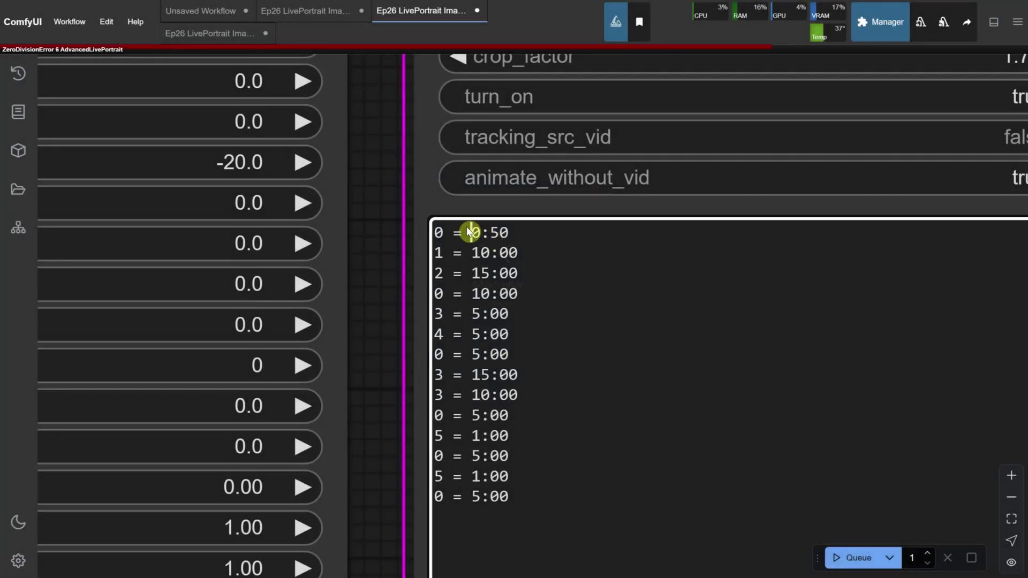
type("1")
left_click(838, 558)
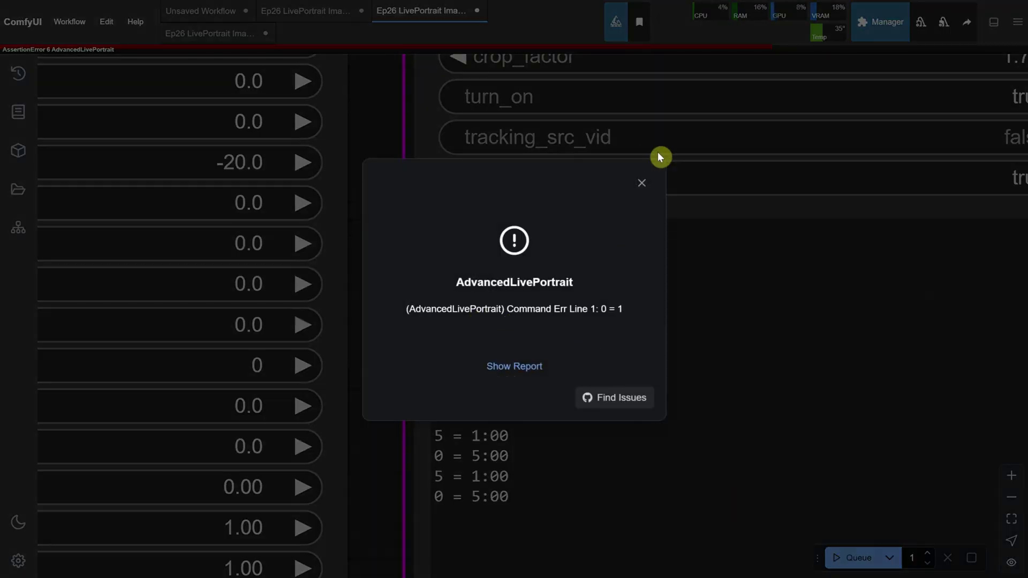
Step: Dismiss the new error, change the first command line to 0 = 1:15, and rerun
left_click(646, 185)
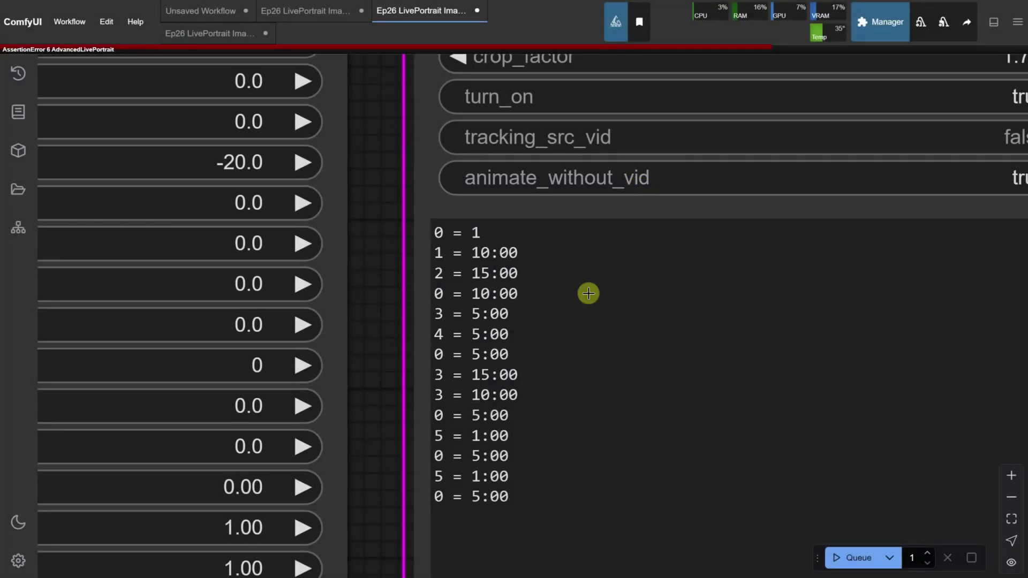
left_click(495, 234)
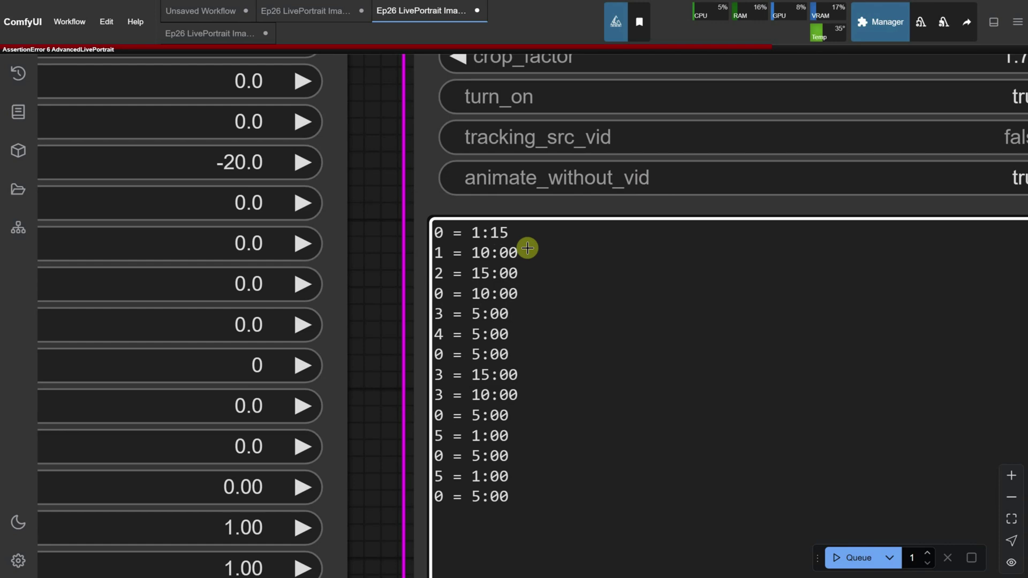
left_click(853, 557)
scroll(886, 357, "down", 10)
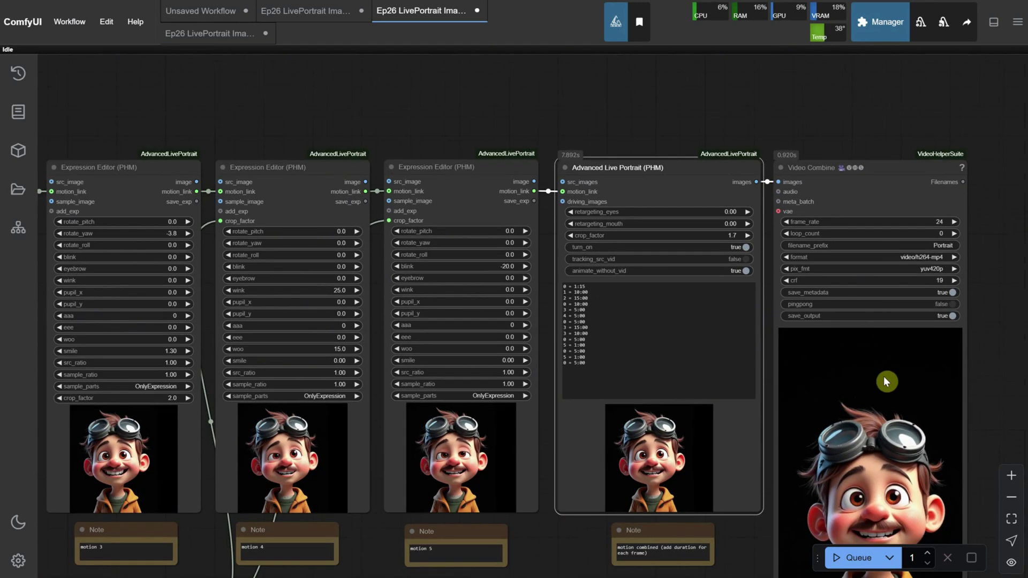
Step: Delete every command line after the second, leaving 0 = 1:15 and 1 = 10:00
scroll(883, 376, "up", 10)
left_click_drag(375, 330, 319, 218)
key("BackSpace")
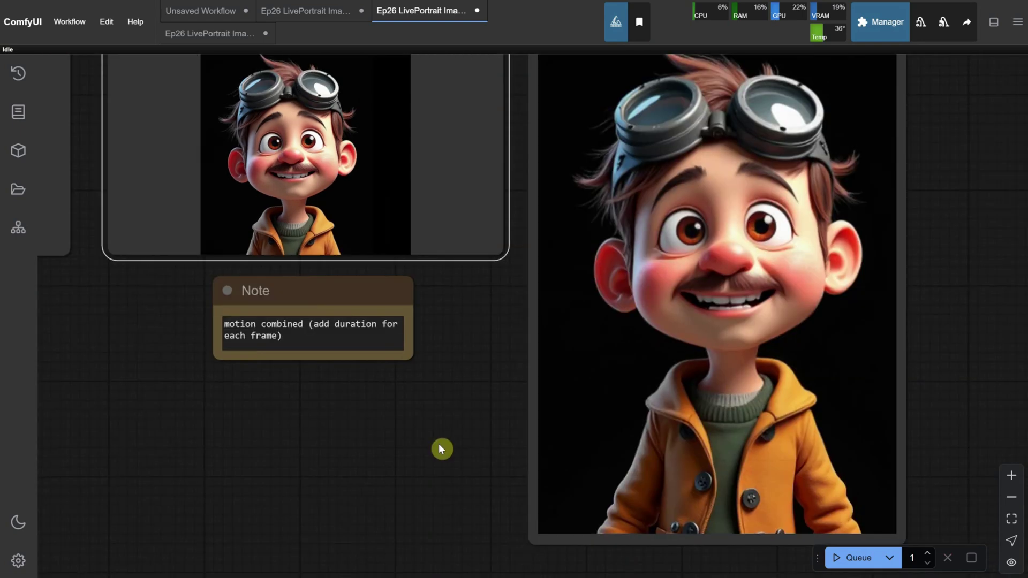
Step: Pan the canvas to inspect the expression nodes and their notes
scroll(442, 439, "down", 3)
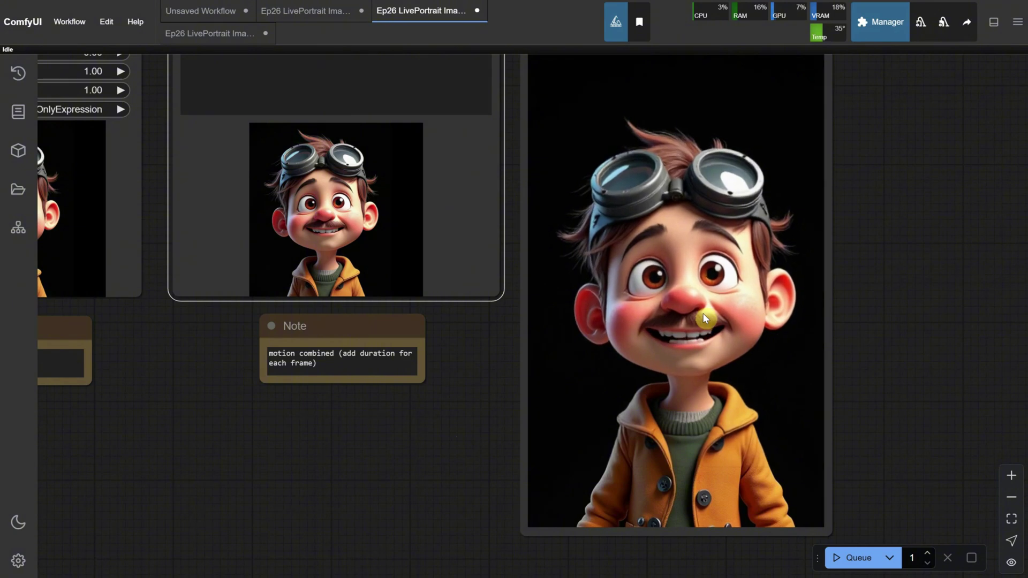
scroll(702, 313, "down", 1)
left_click_drag(280, 452, 815, 510)
scroll(782, 471, "left", 5)
scroll(698, 495, "up", 2)
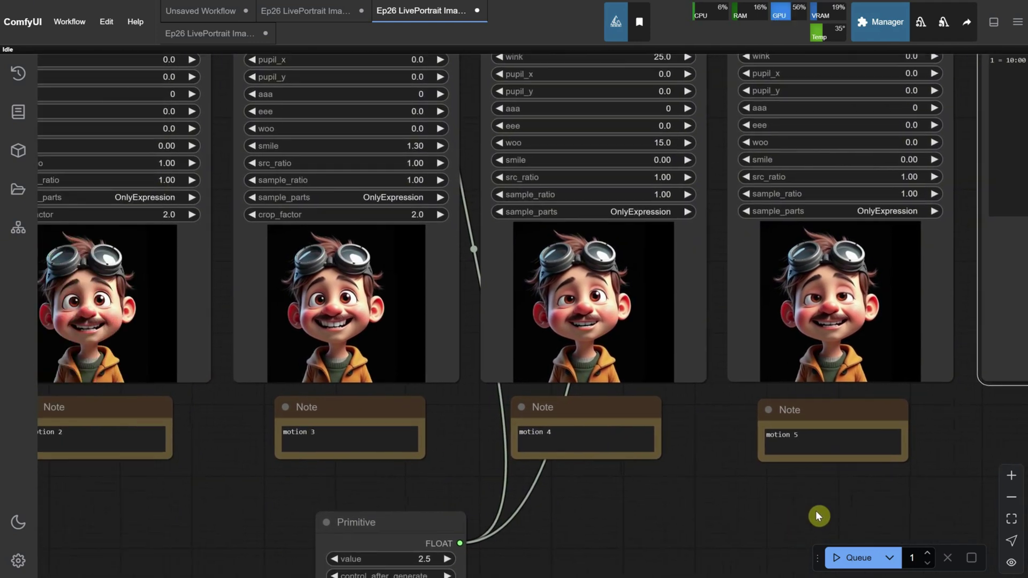
Step: Add a third motion command, 3 = 15:00, and run the workflow
scroll(531, 468, "right", 10)
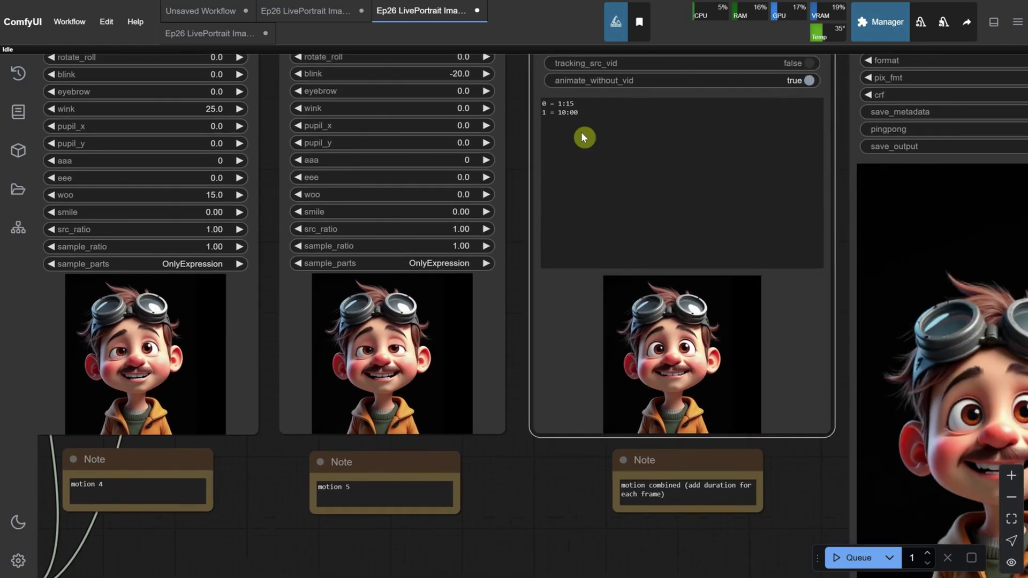
left_click(593, 117)
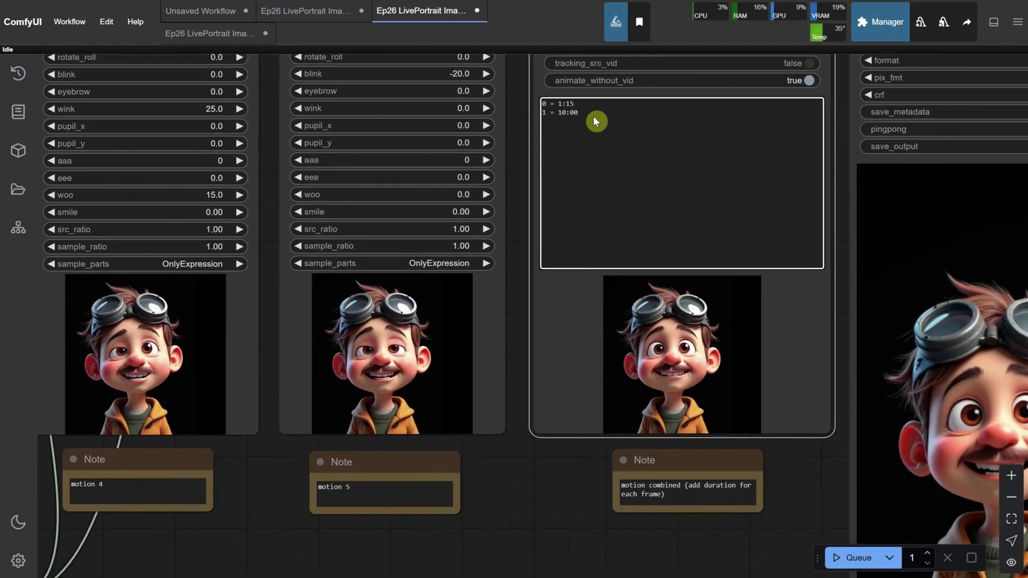
type("3 =")
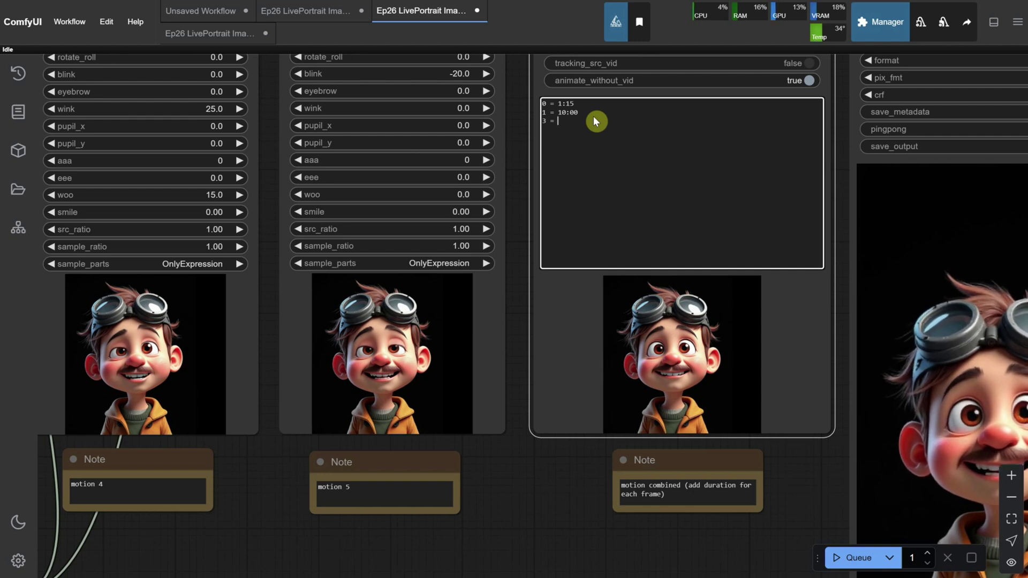
type(" 15")
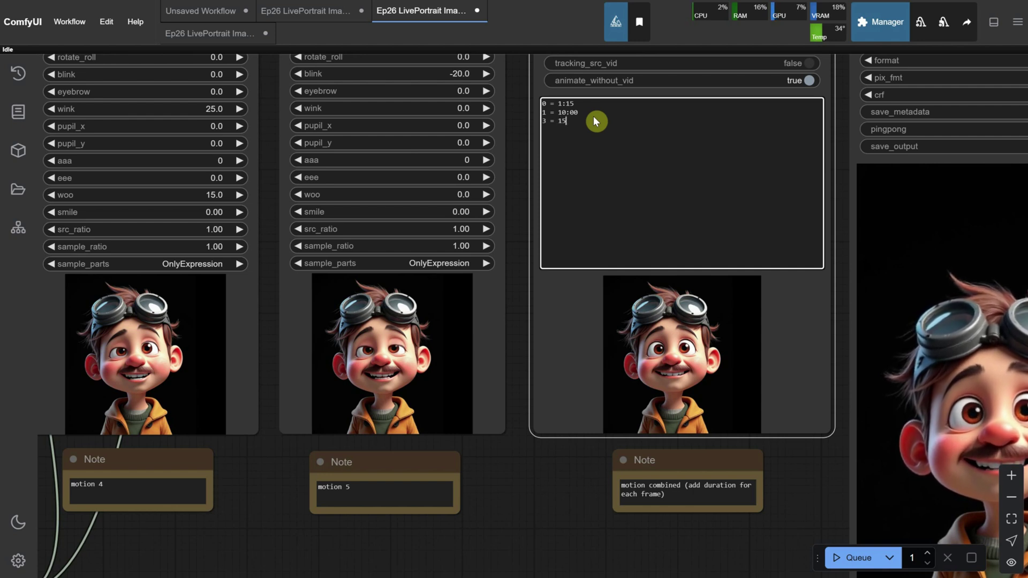
type(":00")
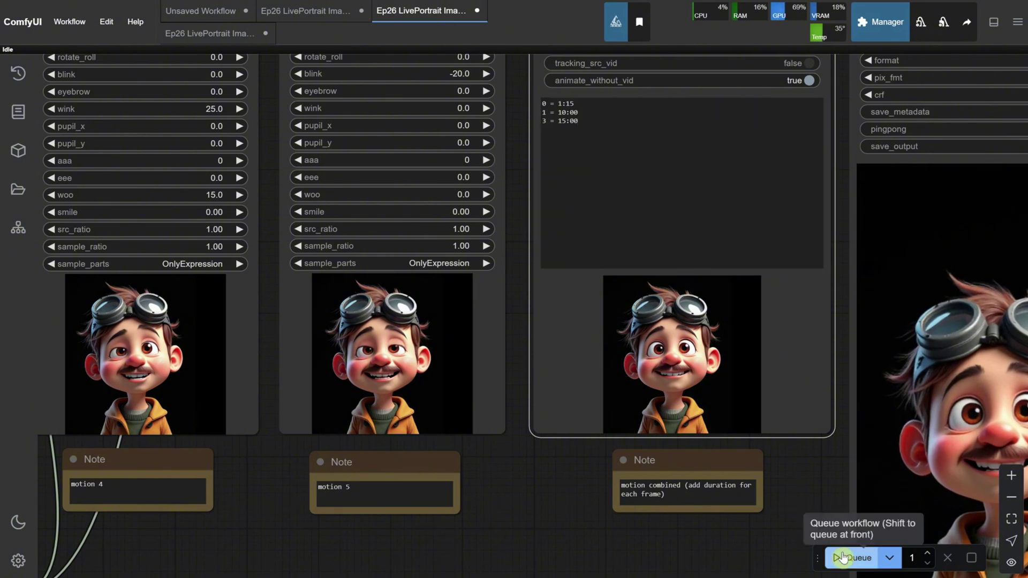
left_click(855, 557)
Step: Check the output video preview and turn off animate_without_vid
left_click_drag(541, 525, 358, 480)
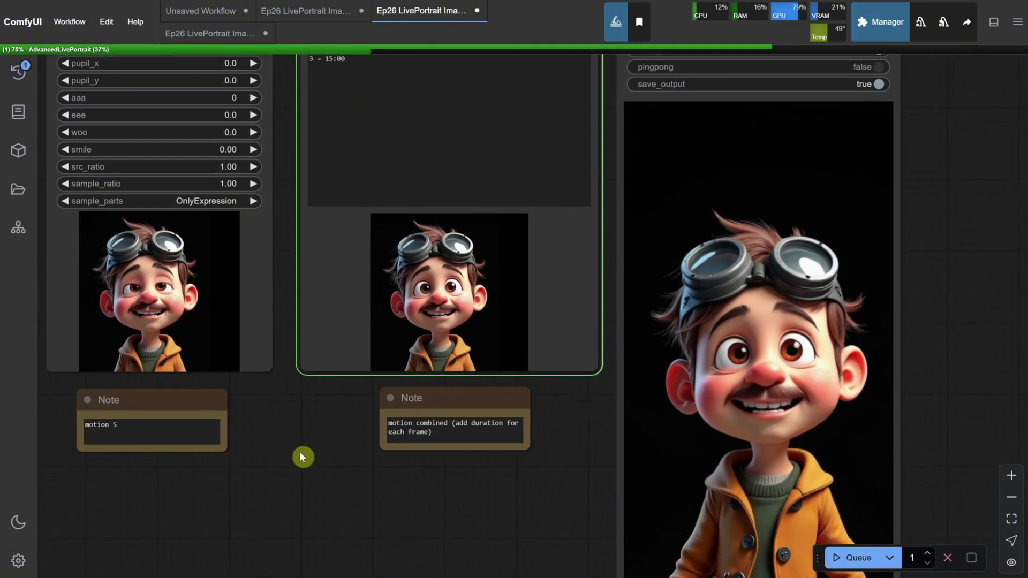
scroll(299, 451, "down", 3)
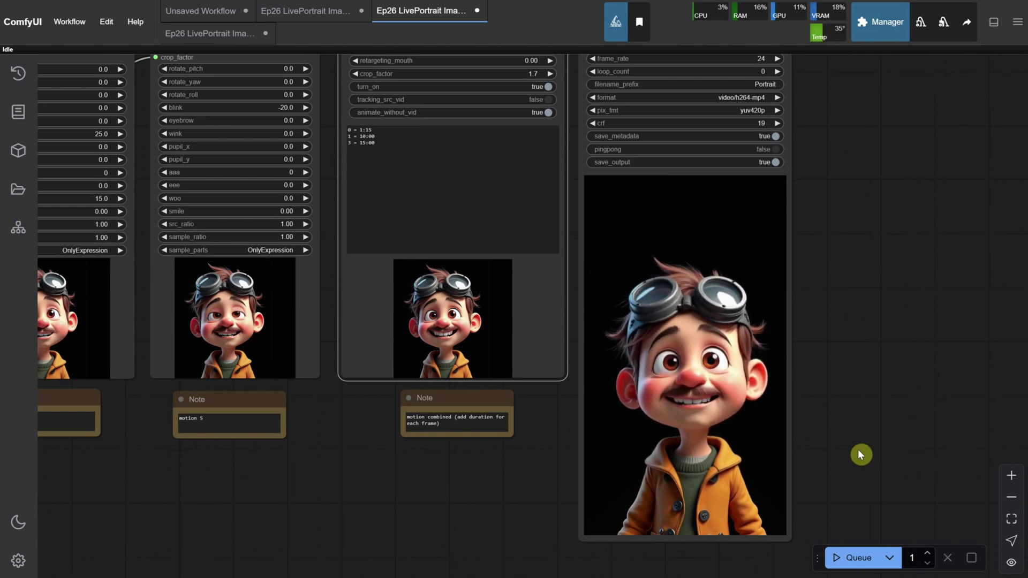
scroll(805, 295, "up", 2)
scroll(917, 323, "down", 3)
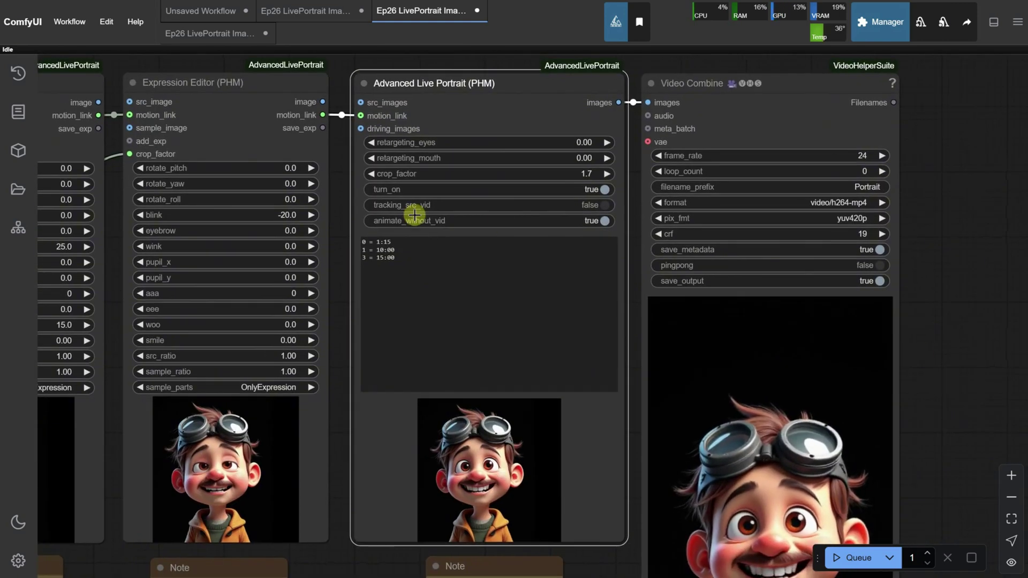
left_click(598, 221)
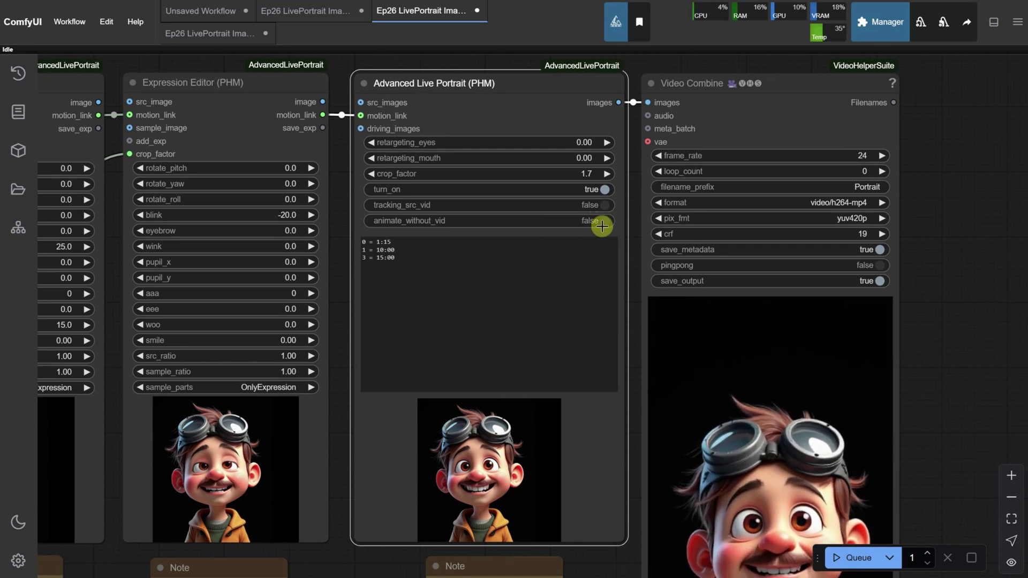
scroll(621, 296, "down", 5)
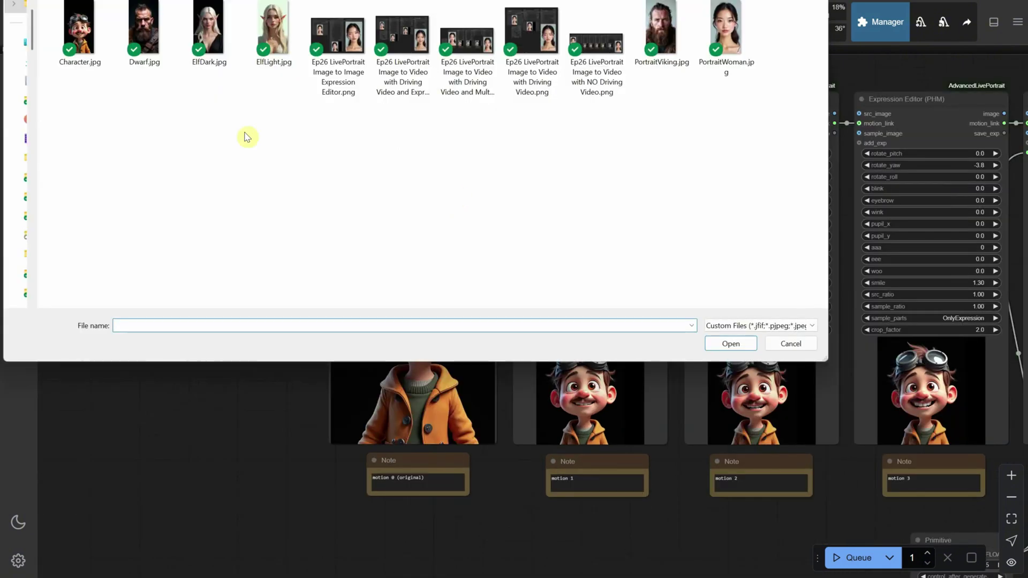
Step: Load Dwarf.jpg as the source portrait, queue the workflow, and view the dwarf's Video Combine output
double_click(144, 29)
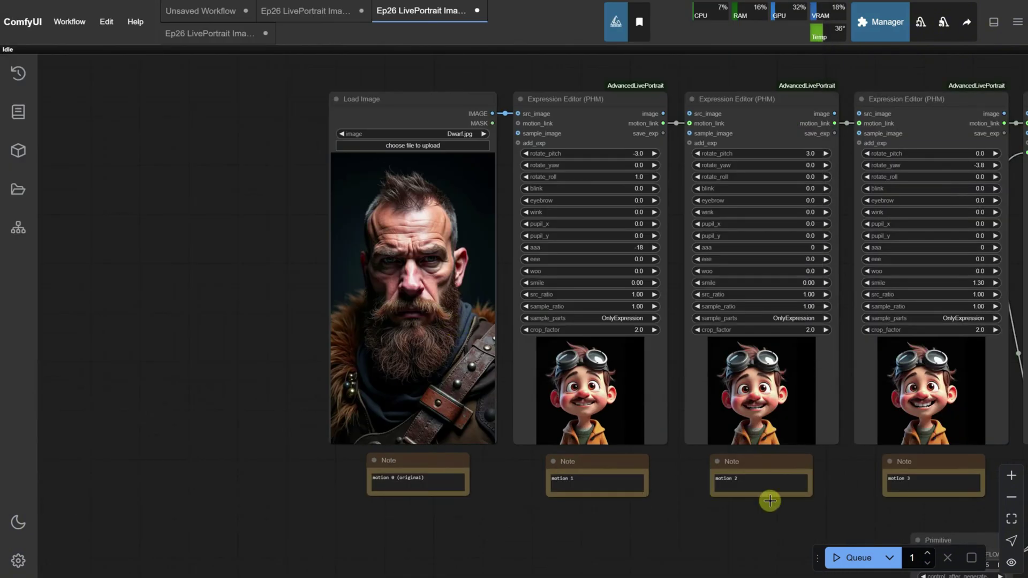
left_click(851, 557)
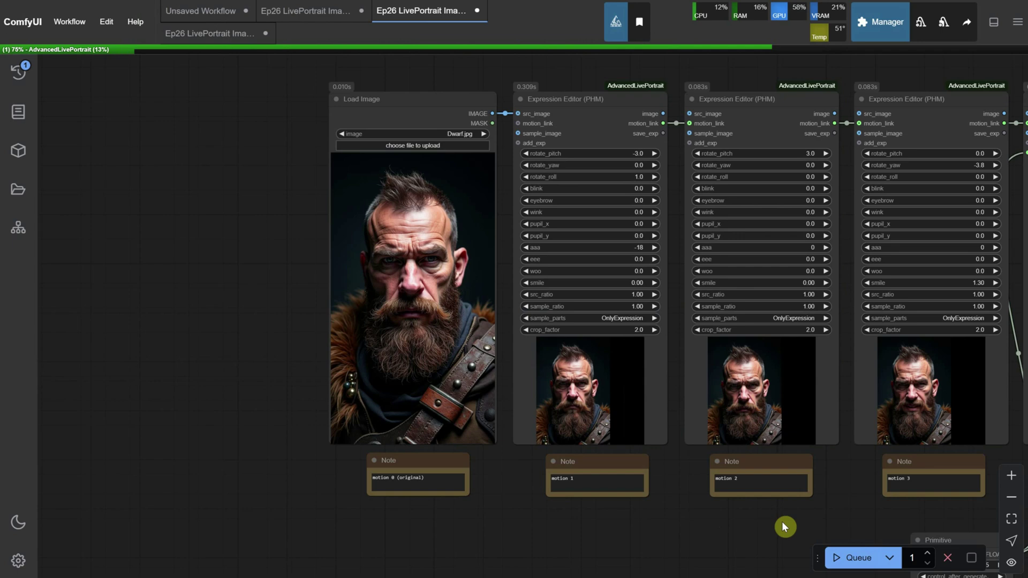
left_click_drag(779, 525, 431, 491)
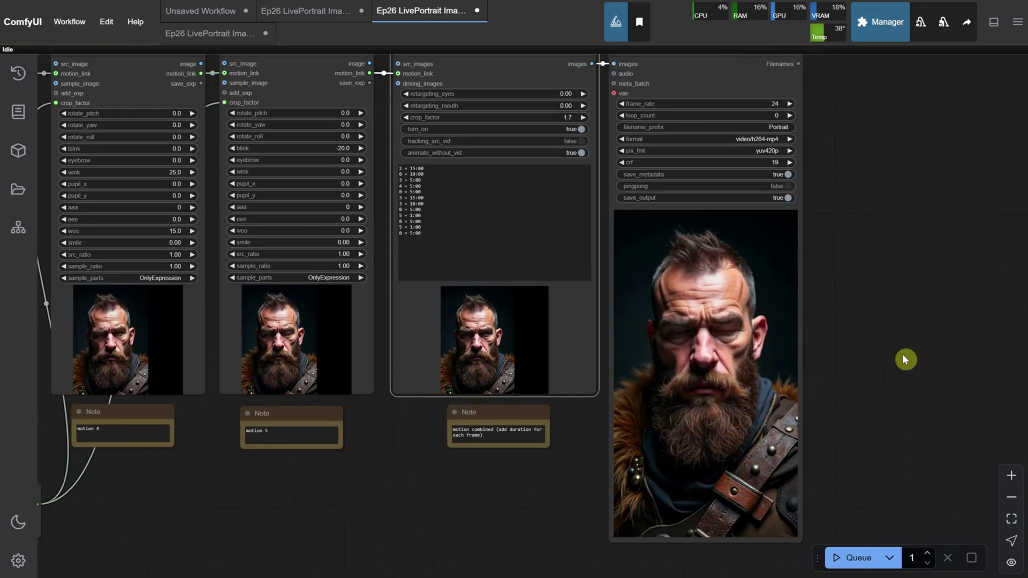